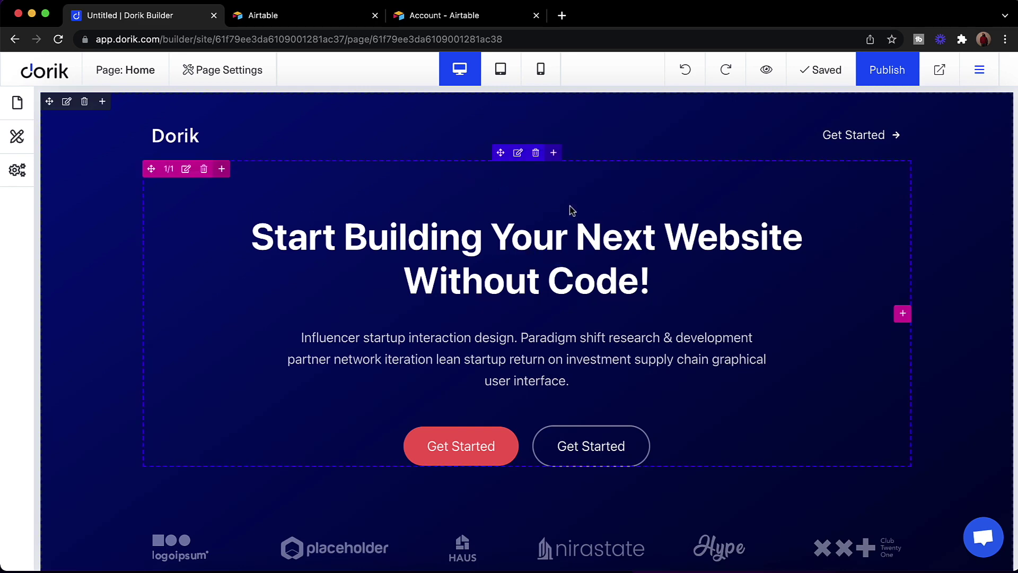
Look over the home page from the hero section through the empty Job Board, Grid and Table sections.
scroll(602, 180, down, 2)
scroll(603, 180, down, 6)
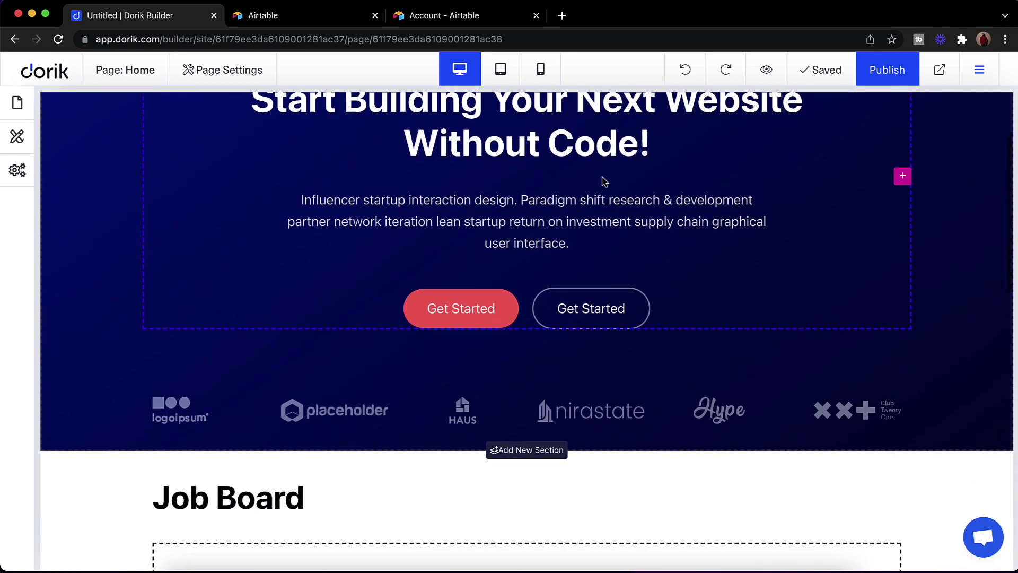
scroll(284, 234, down, 3)
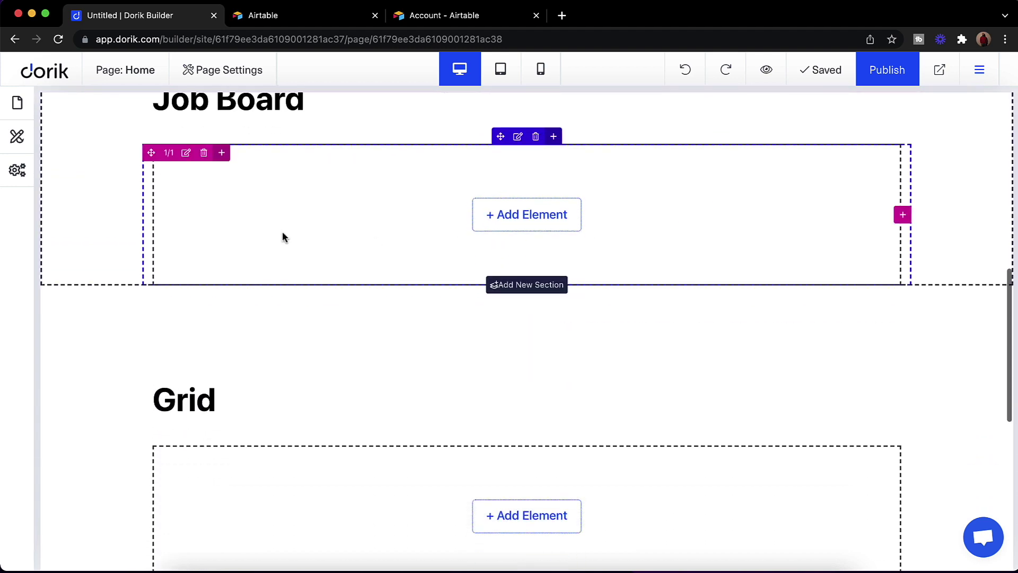
scroll(134, 225, up, 5)
scroll(141, 234, down, 4)
scroll(155, 241, down, 2)
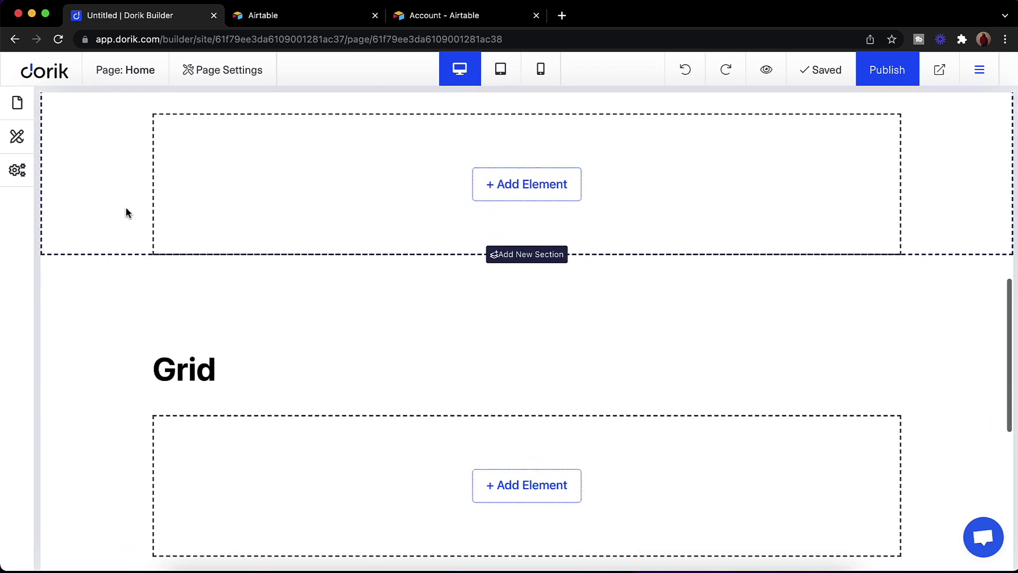
scroll(126, 211, up, 7)
scroll(185, 241, down, 5)
scroll(184, 242, down, 6)
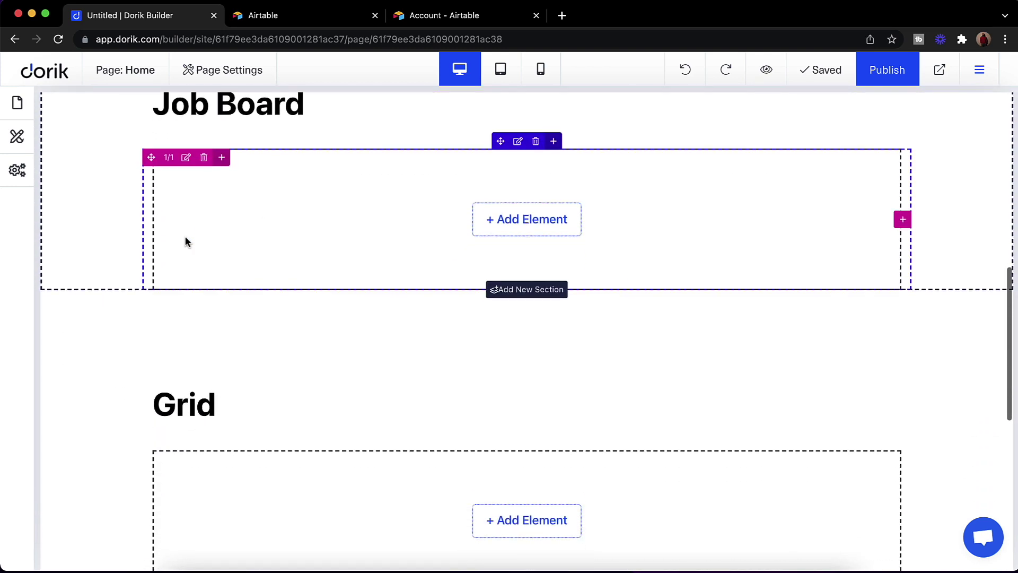
scroll(128, 290, down, 3)
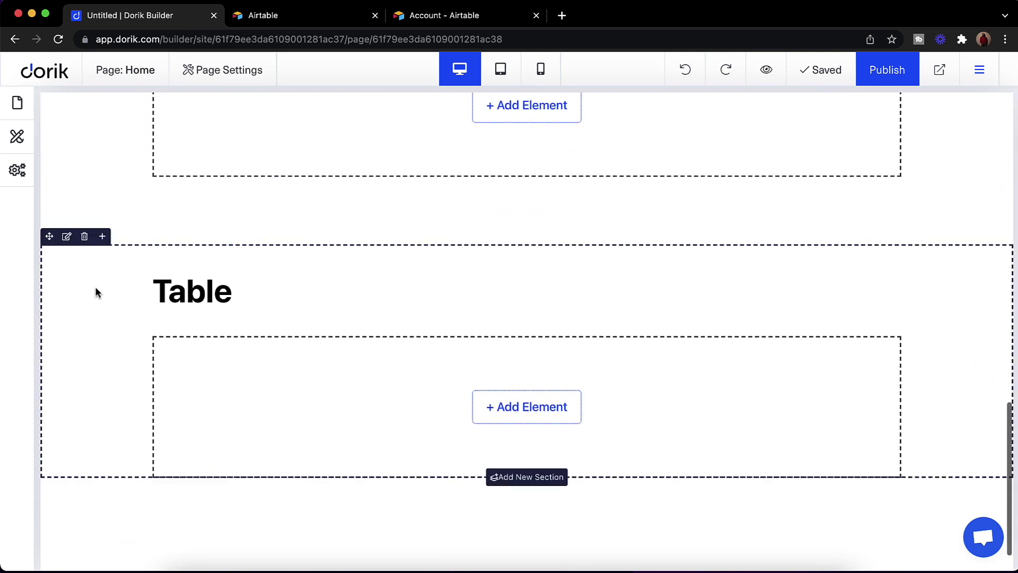
scroll(196, 246, up, 7)
scroll(196, 247, up, 5)
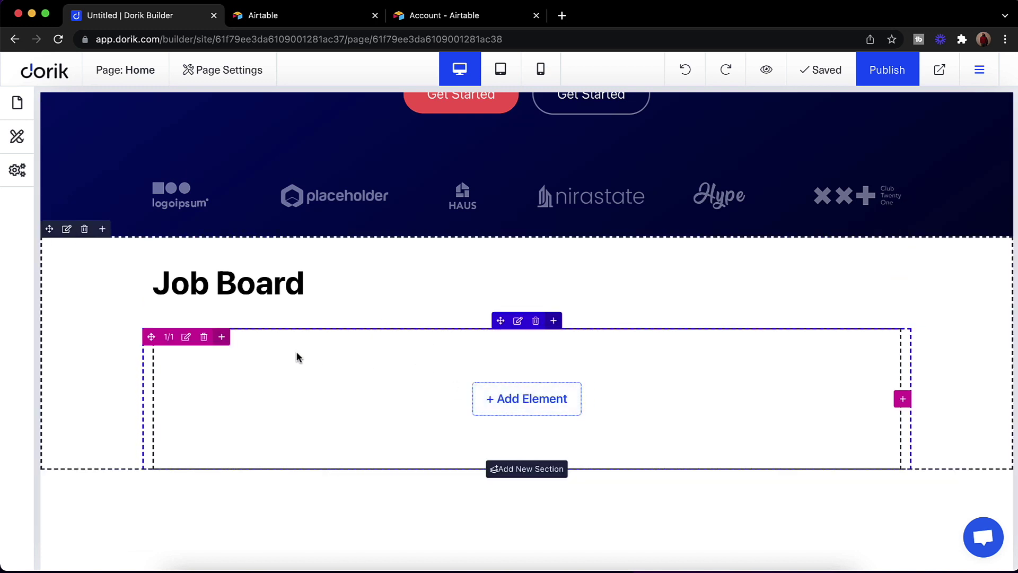
Add an Airtable Job Board element to the Job Board section and move its settings window off the listing headings.
click(513, 404)
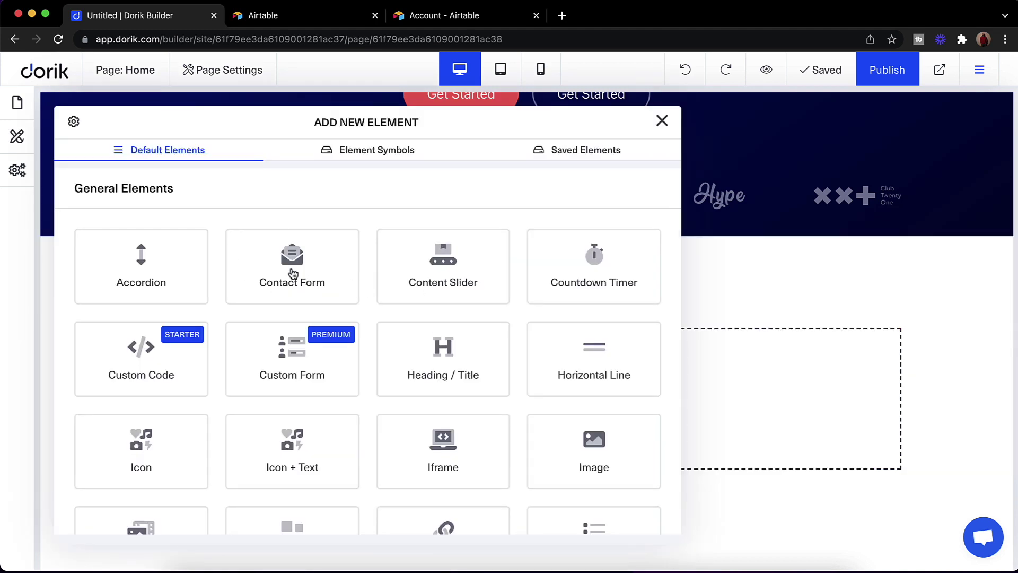
scroll(294, 273, down, 5)
scroll(294, 273, down, 6)
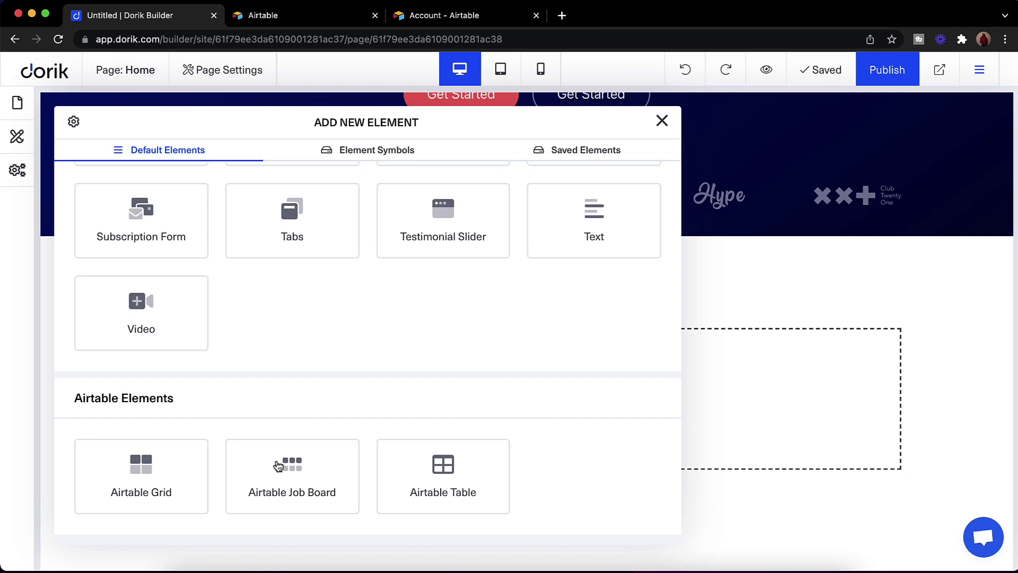
click(278, 466)
scroll(626, 325, down, 3)
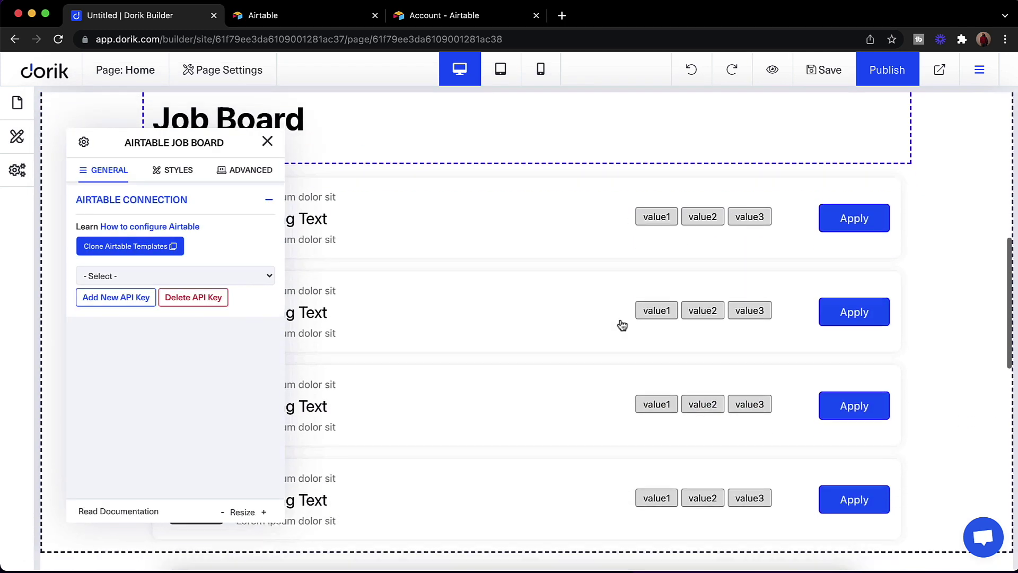
drag(193, 141, 652, 155)
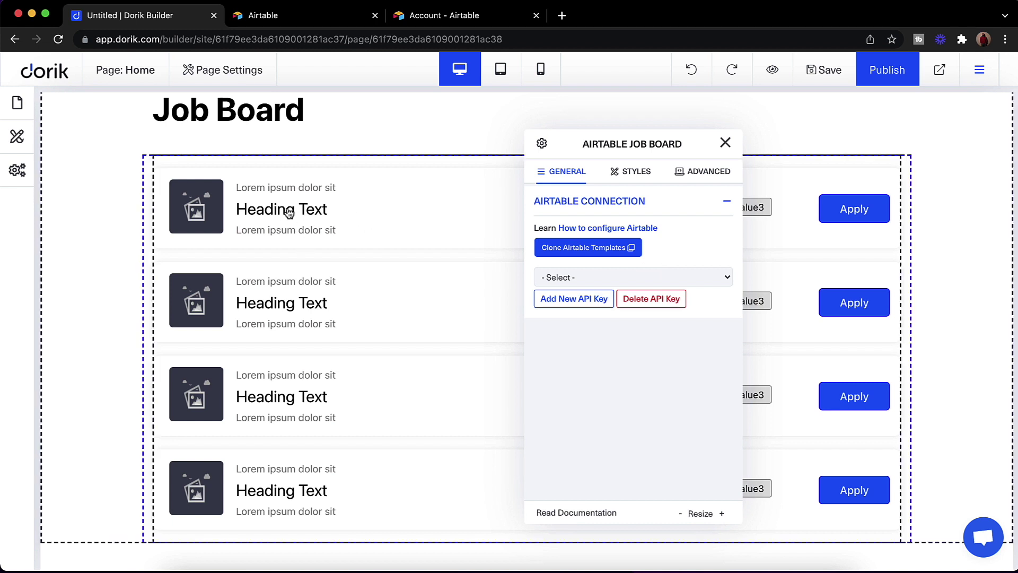
Clone the Dorik Airtable Templates base into the My First Workspace workspace in Airtable.
click(590, 253)
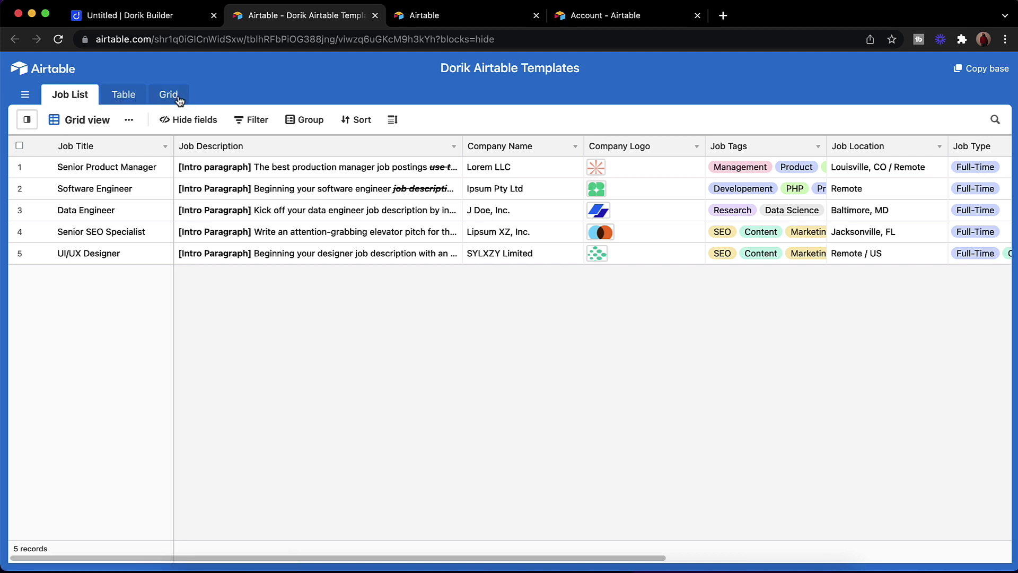
click(983, 70)
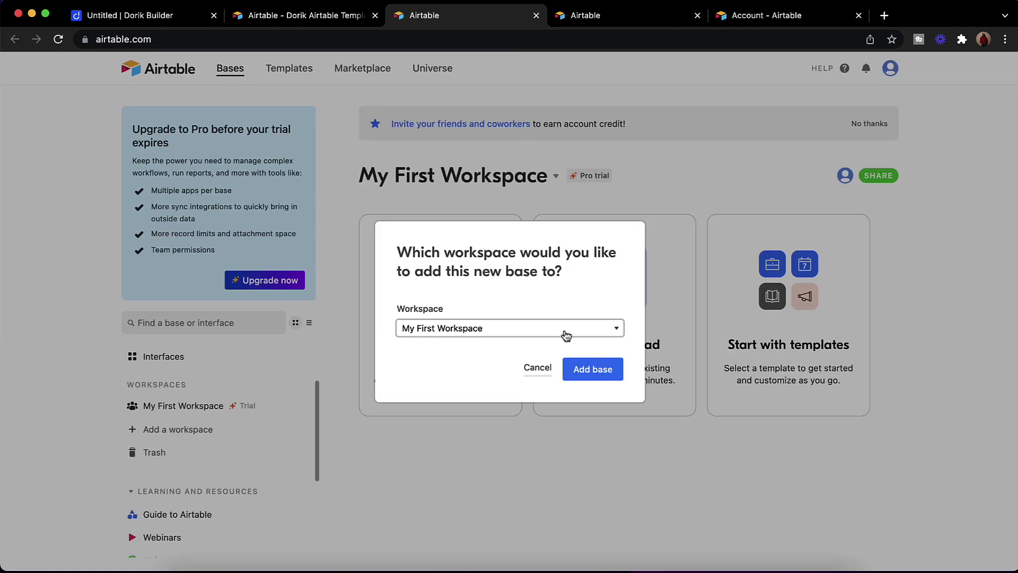
click(594, 371)
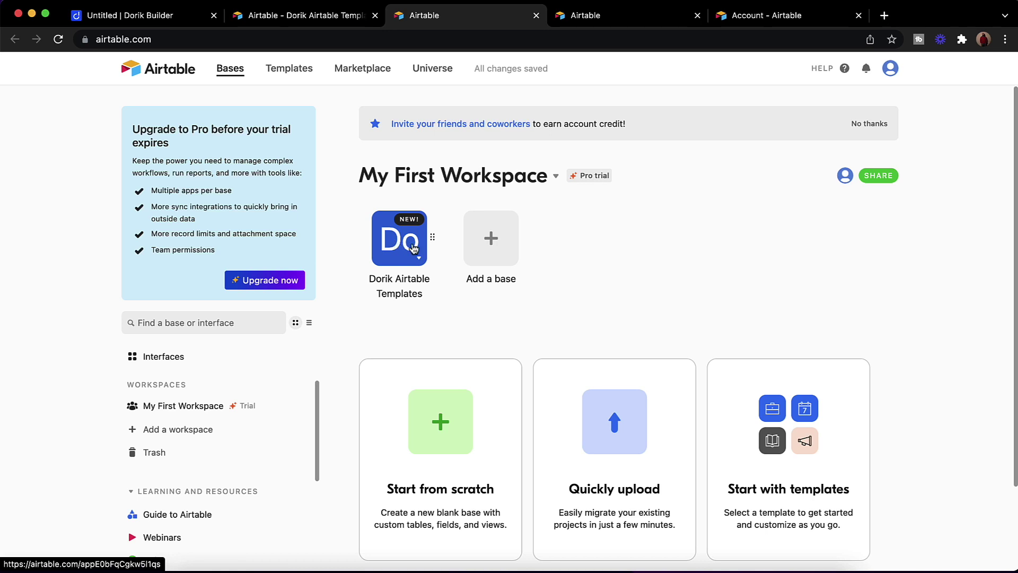
Start a new API key entry for the job board in Dorik, and copy the personal API key from the Airtable account page.
click(113, 16)
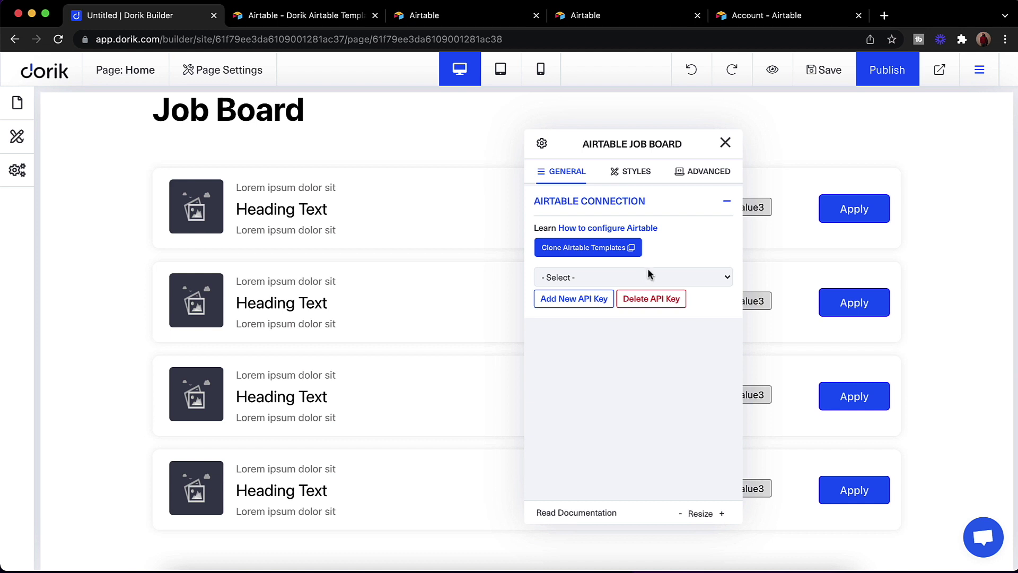
click(590, 295)
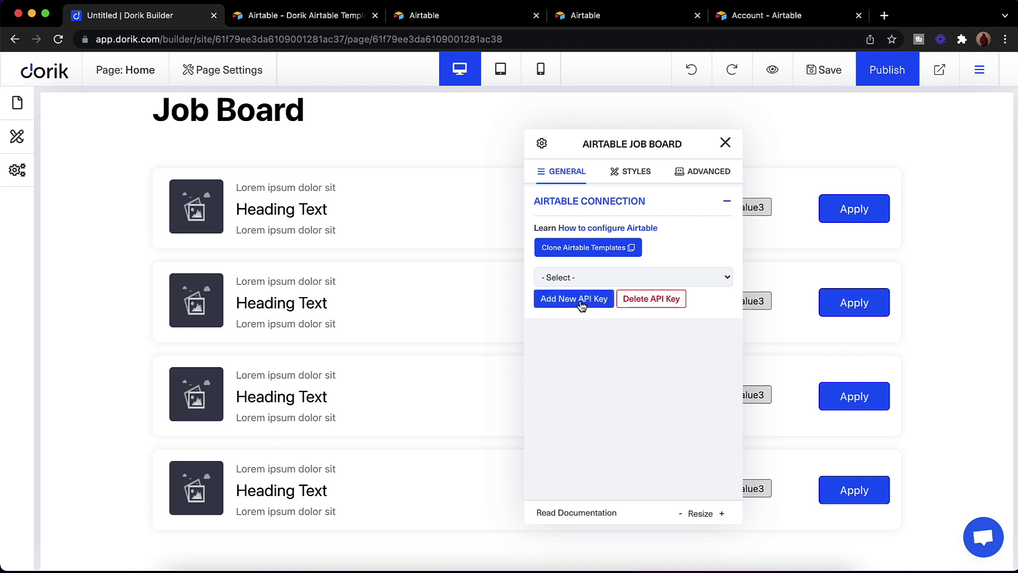
click(582, 305)
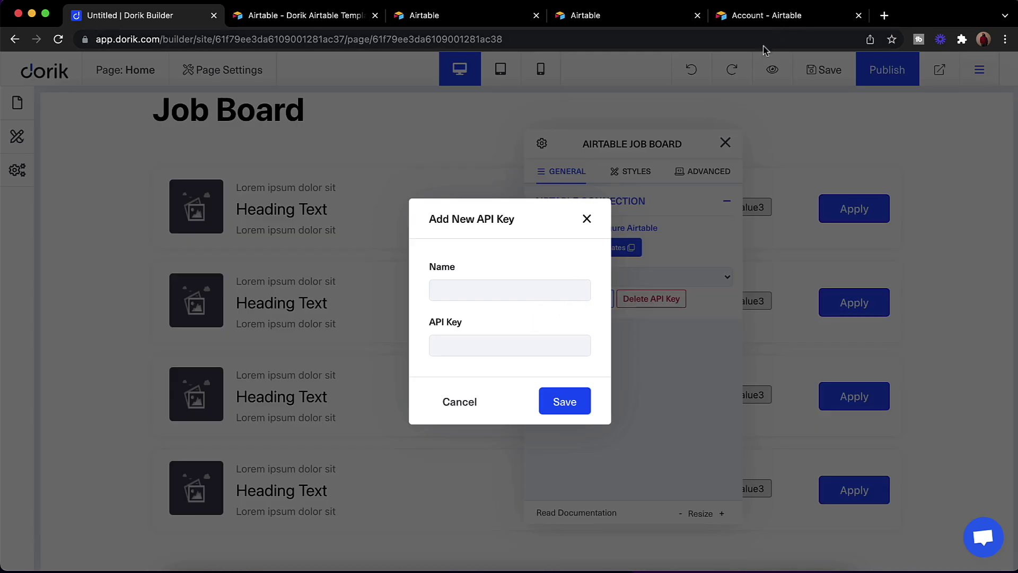
click(745, 21)
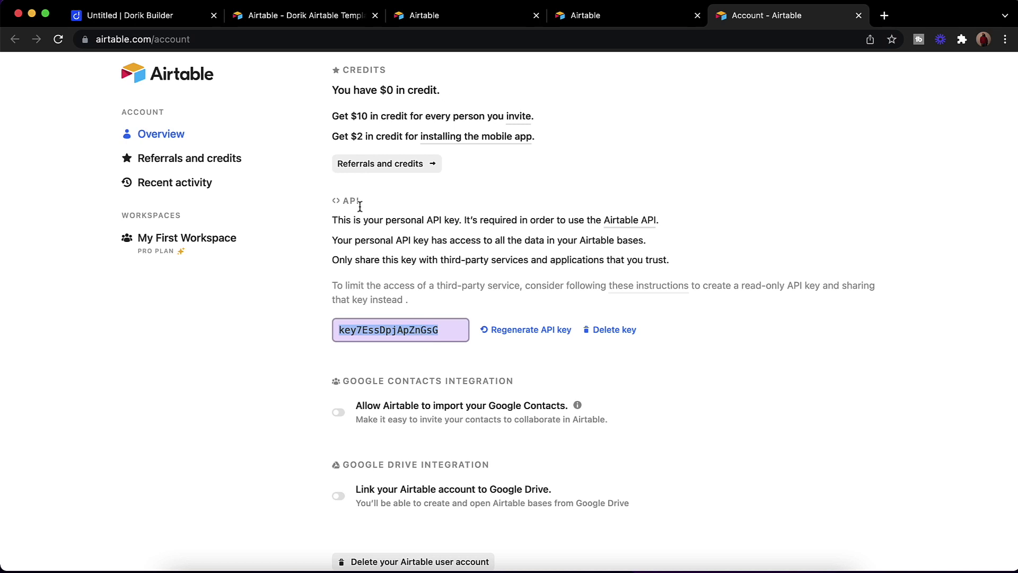
drag(436, 331, 338, 328)
right_click(364, 334)
click(382, 358)
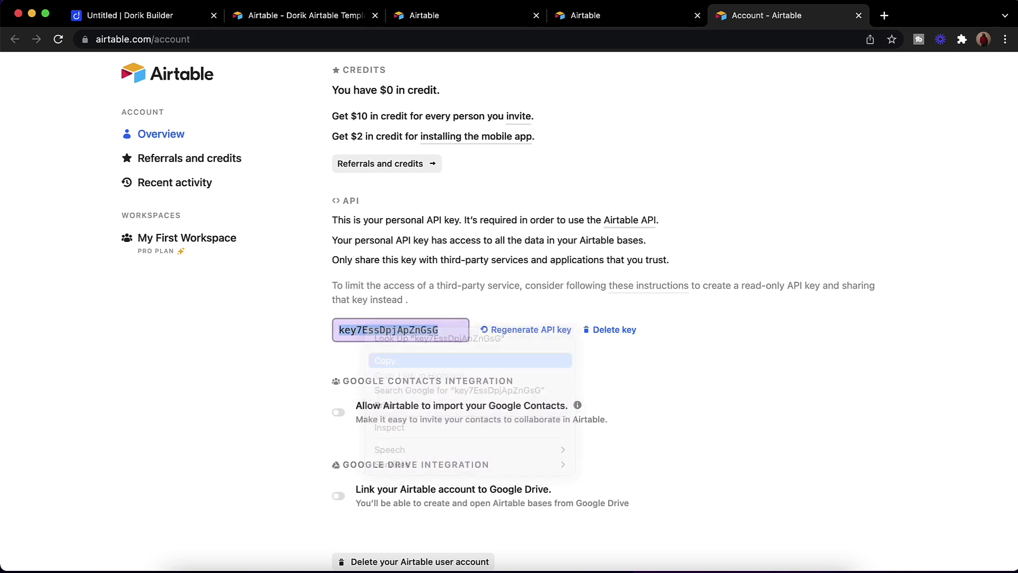
Back in Dorik, name the new key entry "Dorik Test", paste the copied API key and save it.
click(114, 17)
click(499, 290)
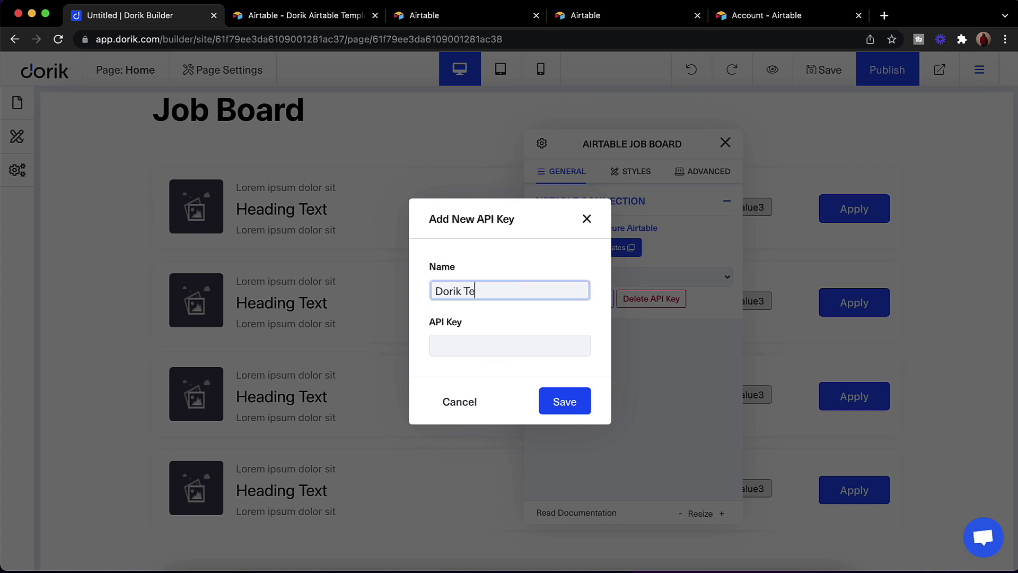
click(479, 352)
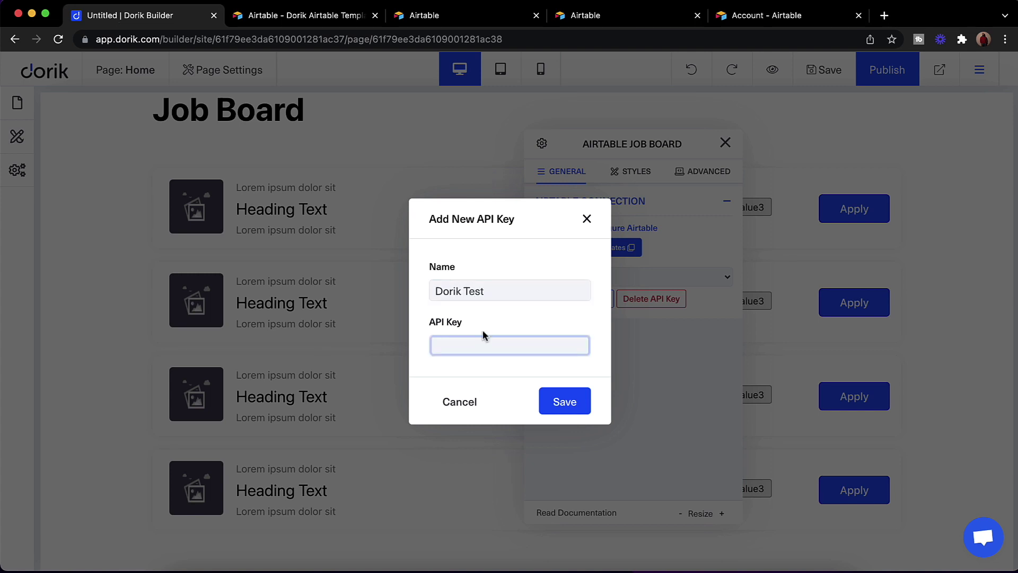
key(super+v)
click(491, 329)
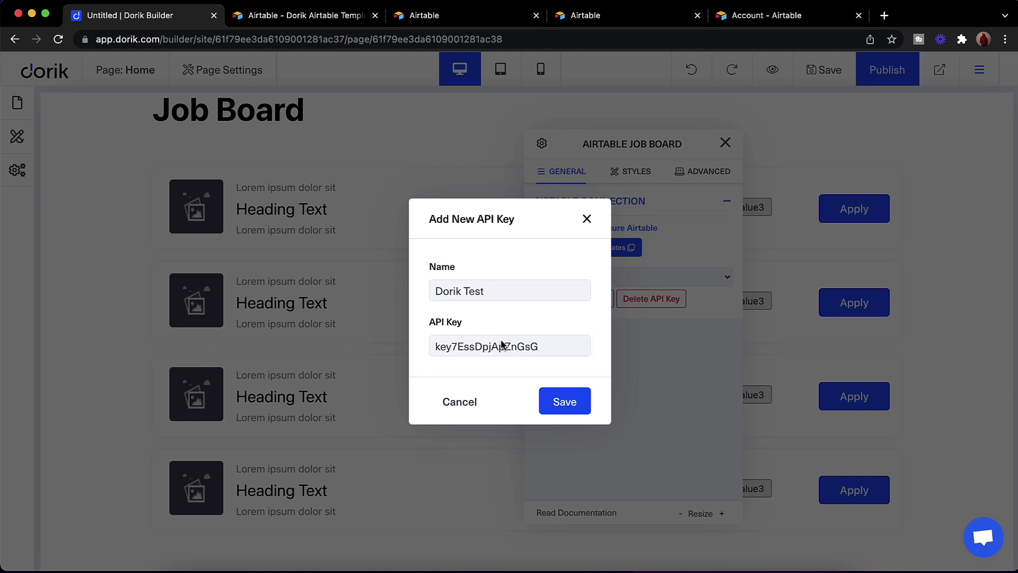
click(570, 405)
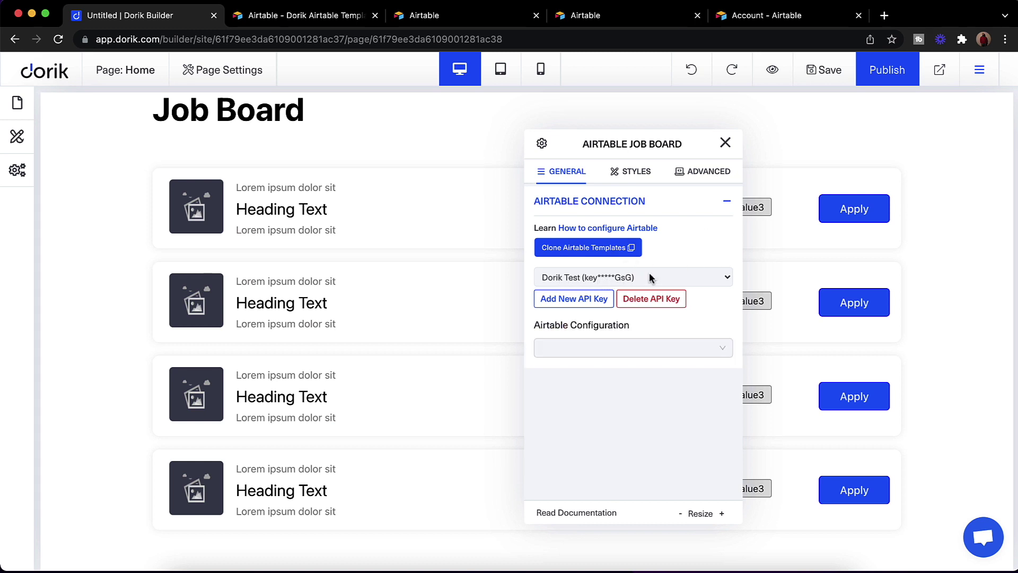
Connect the job board to the Dorik Airtable Templates base and its Job List table.
click(628, 350)
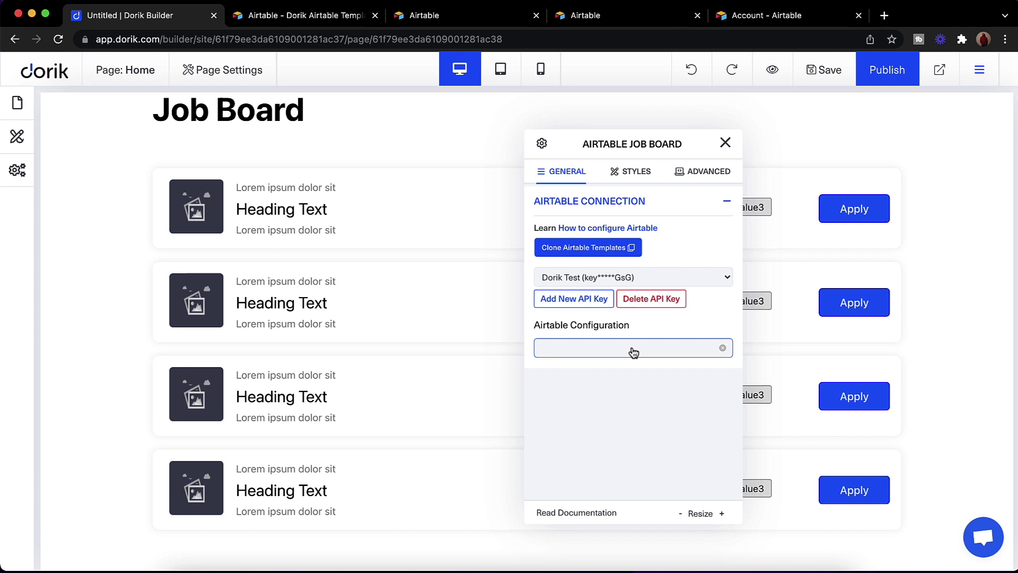
click(633, 350)
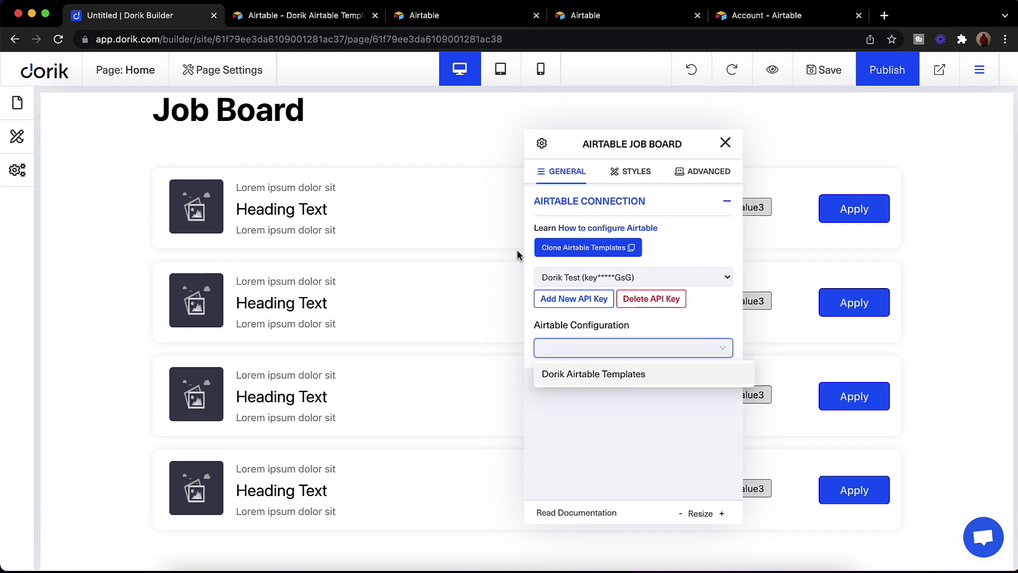
click(460, 21)
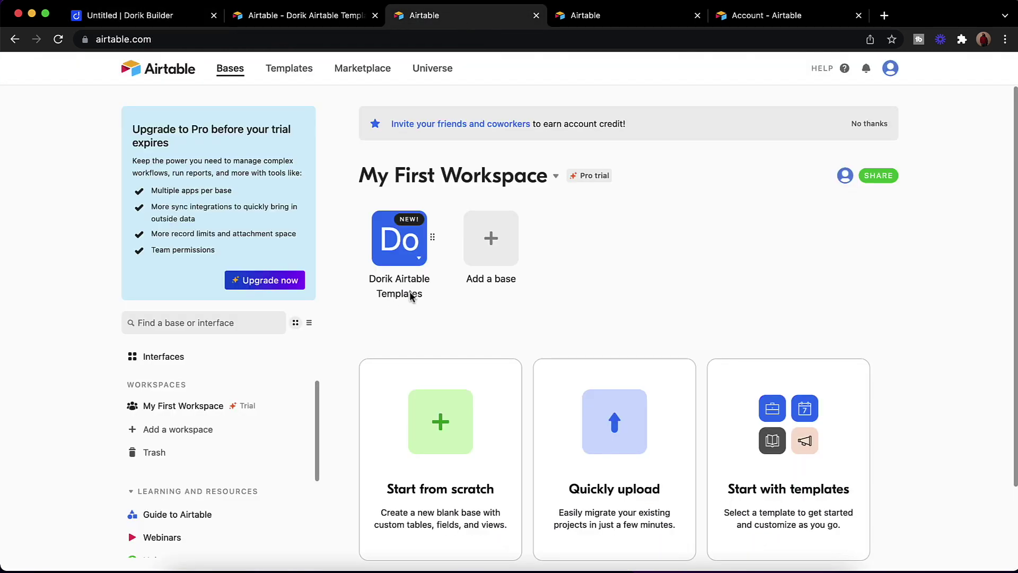
click(158, 22)
click(652, 360)
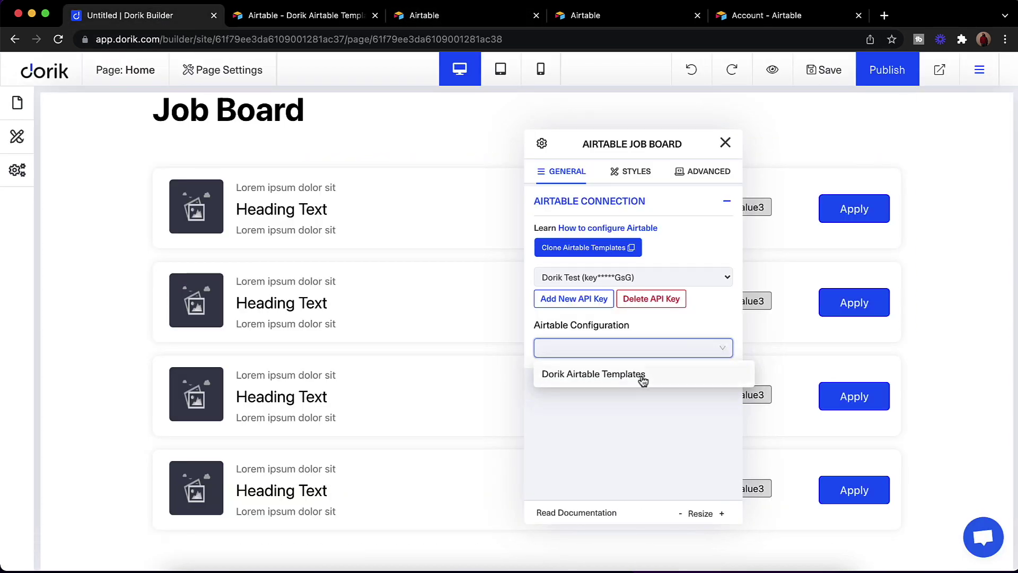
click(641, 375)
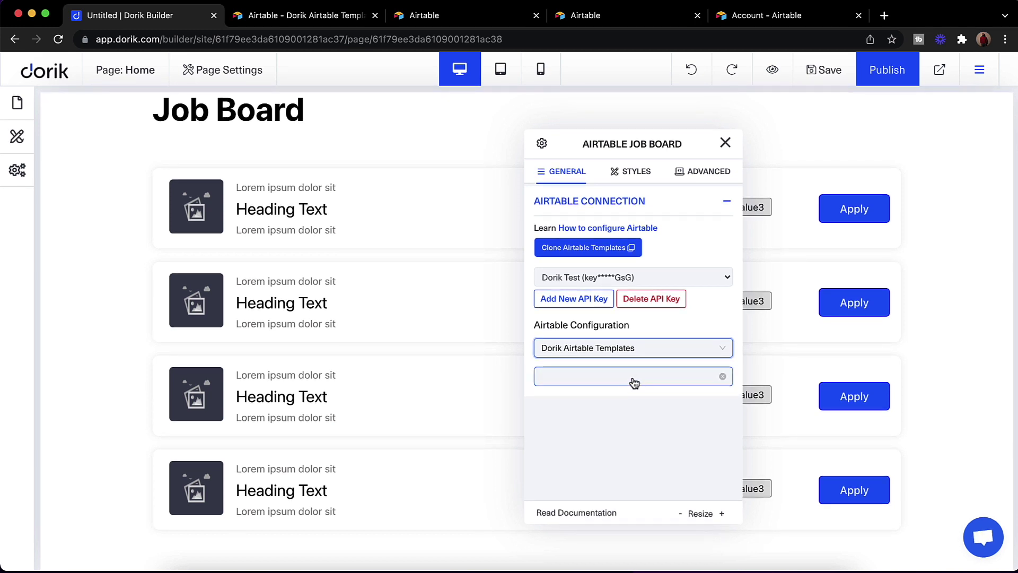
click(635, 382)
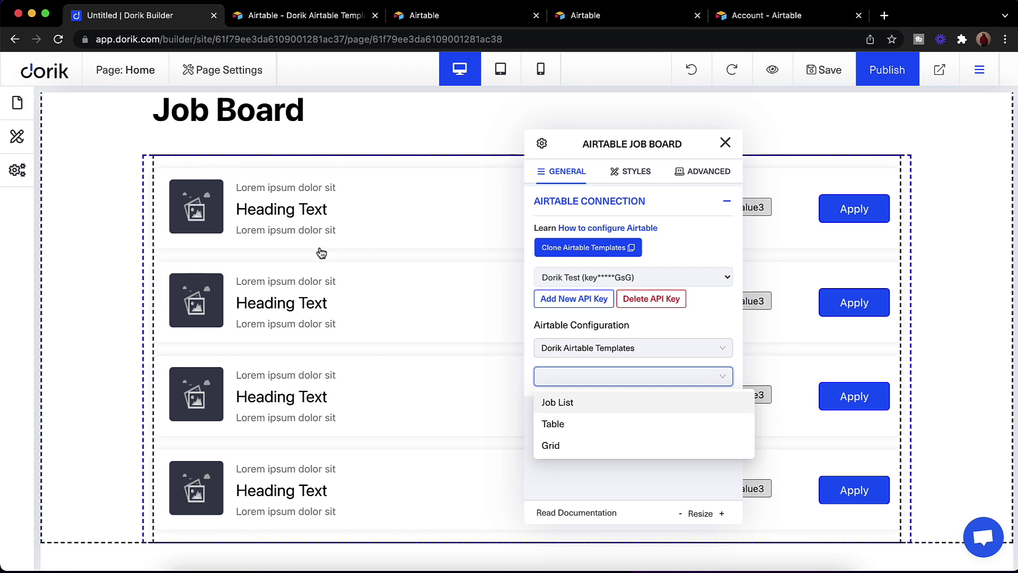
click(595, 408)
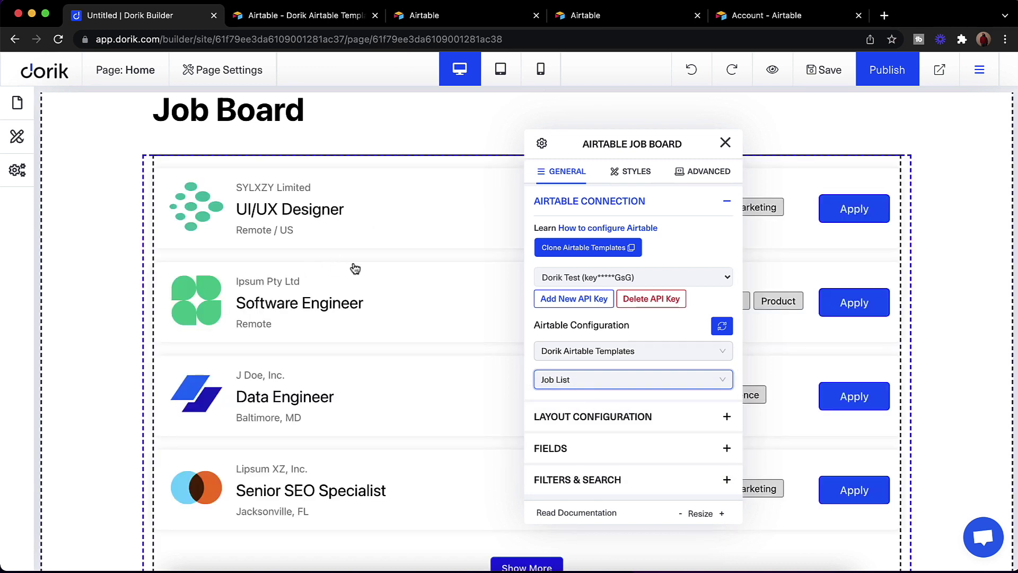
Compare the job board listings with the records in the Job List table of the shared Airtable template.
scroll(369, 269, down, 1)
scroll(370, 269, up, 1)
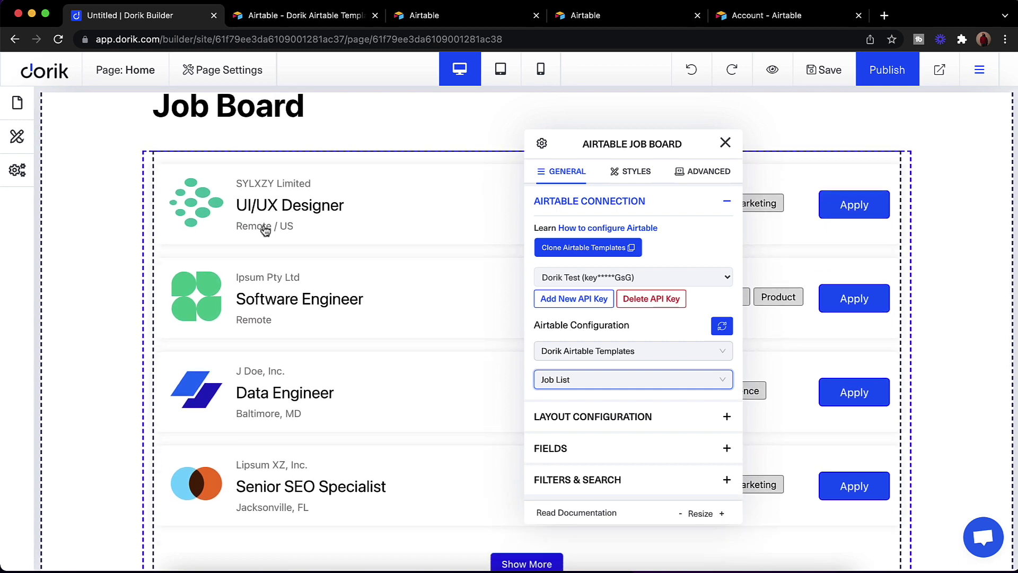
click(316, 22)
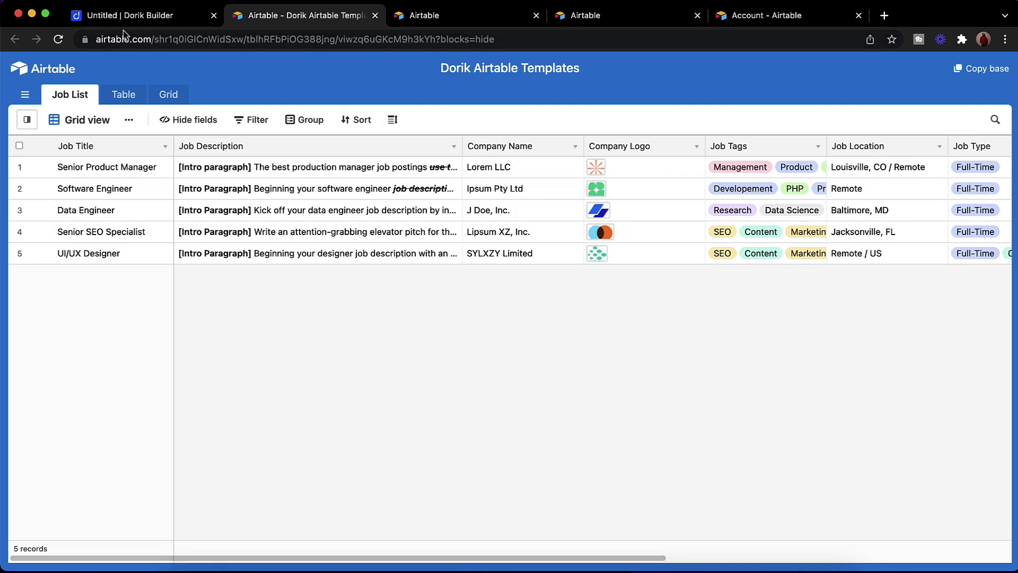
click(128, 16)
click(415, 18)
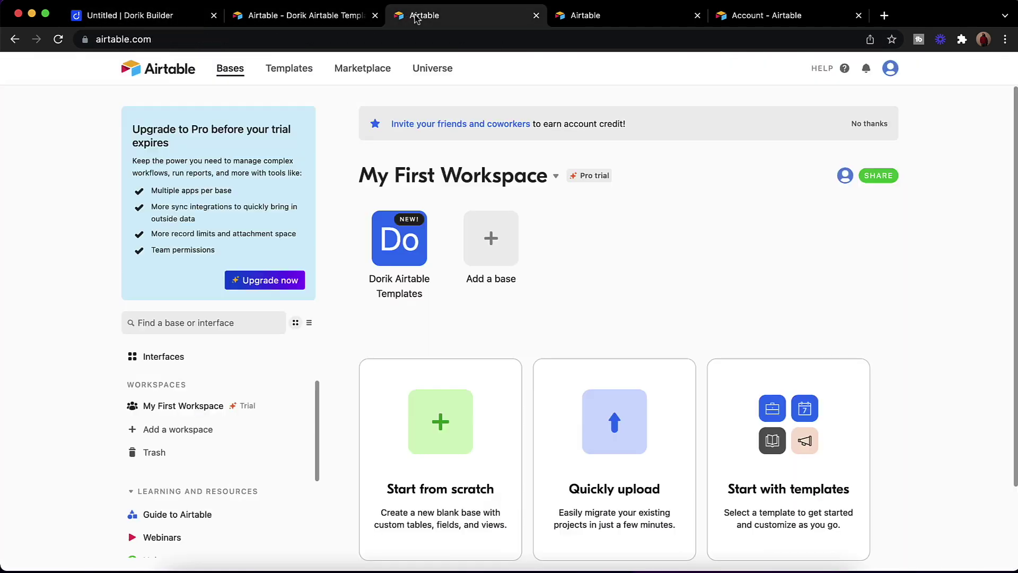
click(318, 16)
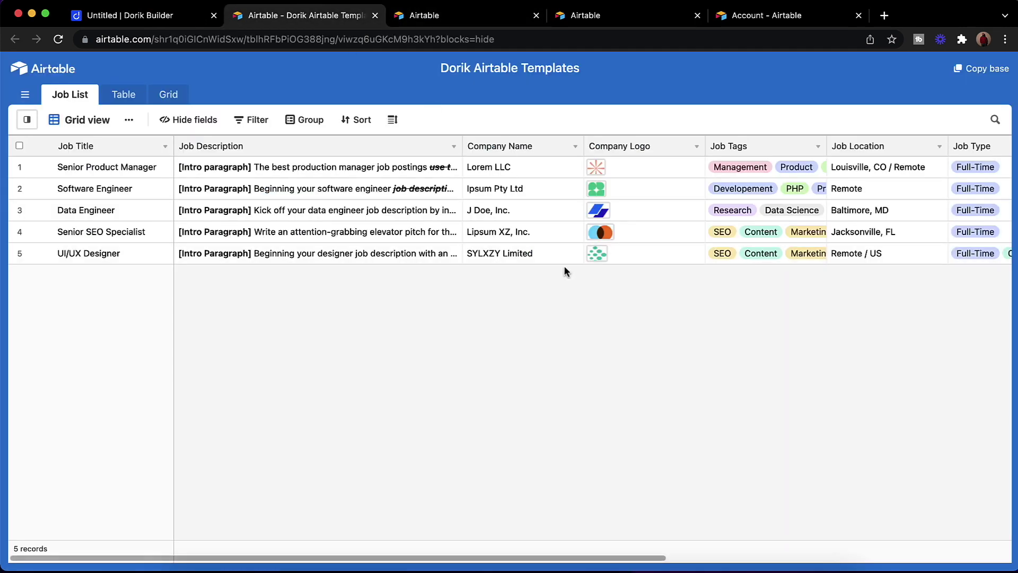
Compare the sorting choices in the job board's layout configuration with the columns of the Airtable Job List table.
click(159, 16)
scroll(631, 348, down, 1)
click(638, 382)
scroll(634, 382, down, 2)
click(598, 248)
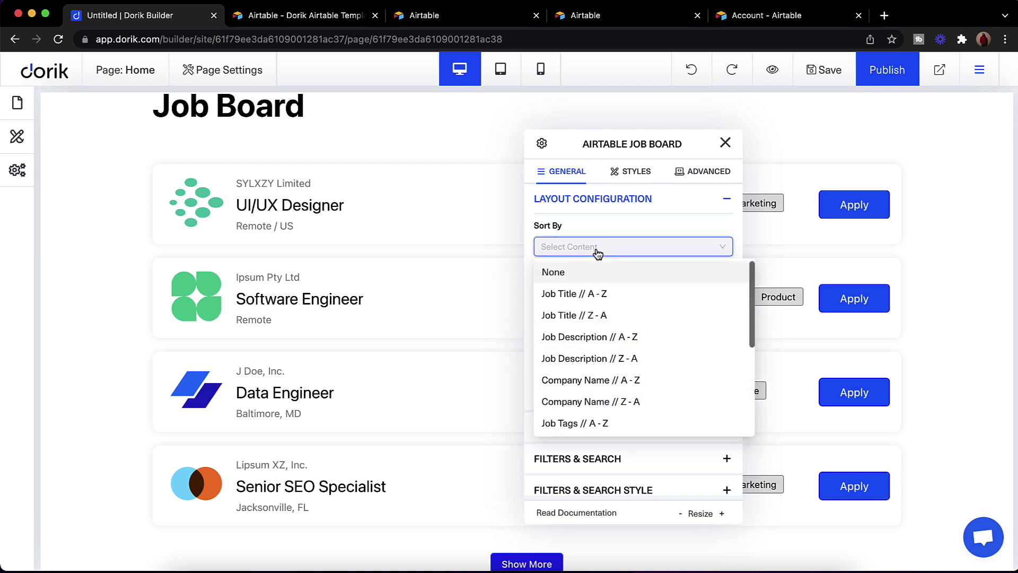
scroll(606, 317, down, 5)
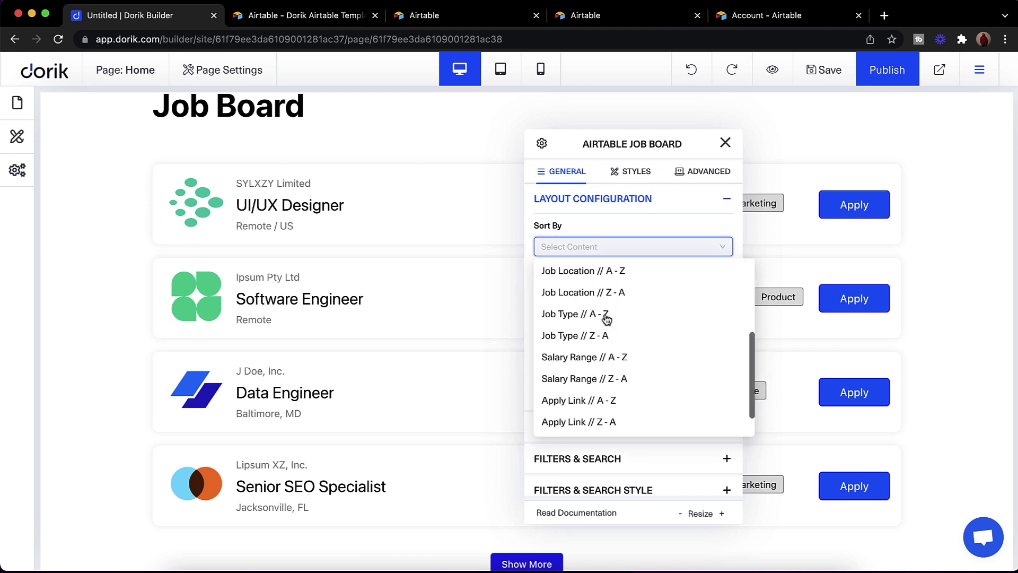
click(310, 20)
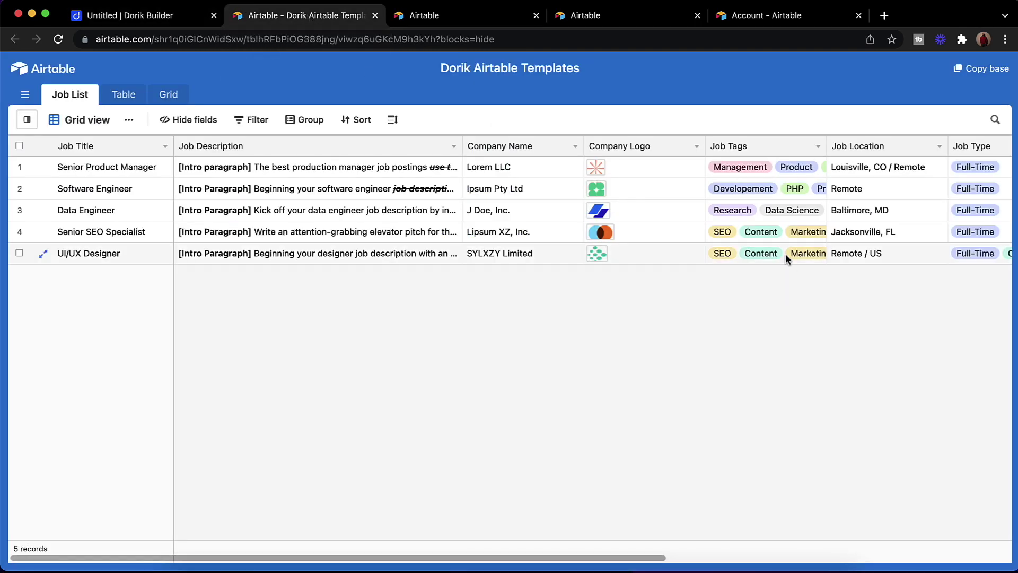
scroll(785, 253, right, 10)
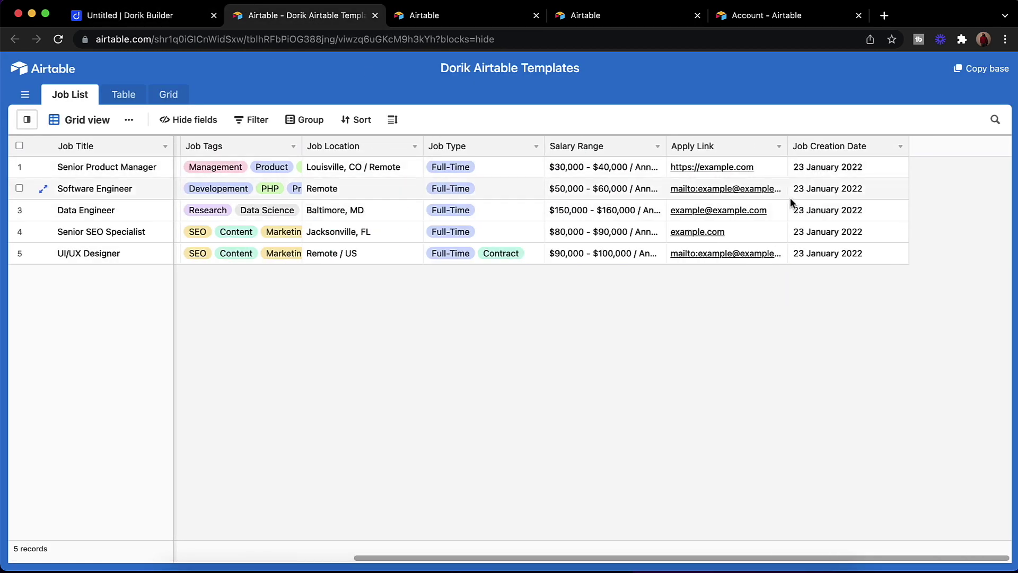
scroll(787, 189, left, 10)
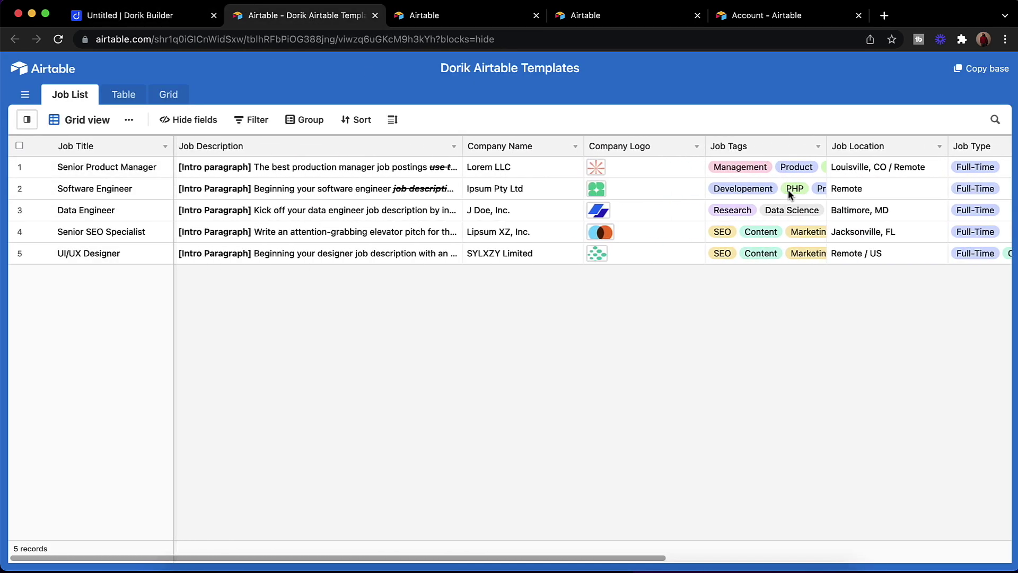
click(128, 16)
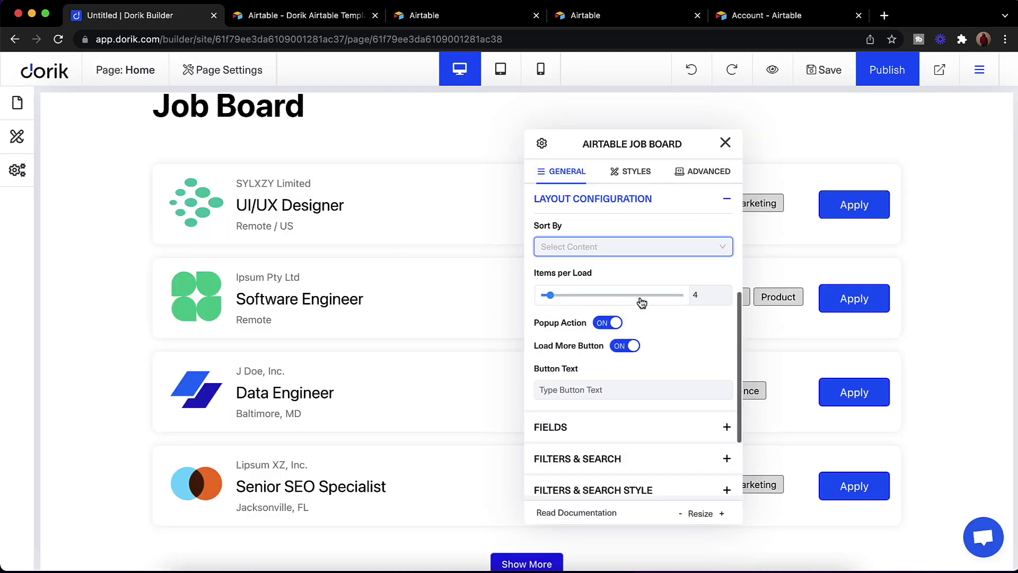
Set the job board's items per load to 10 and check the listings on the page.
scroll(400, 311, down, 1)
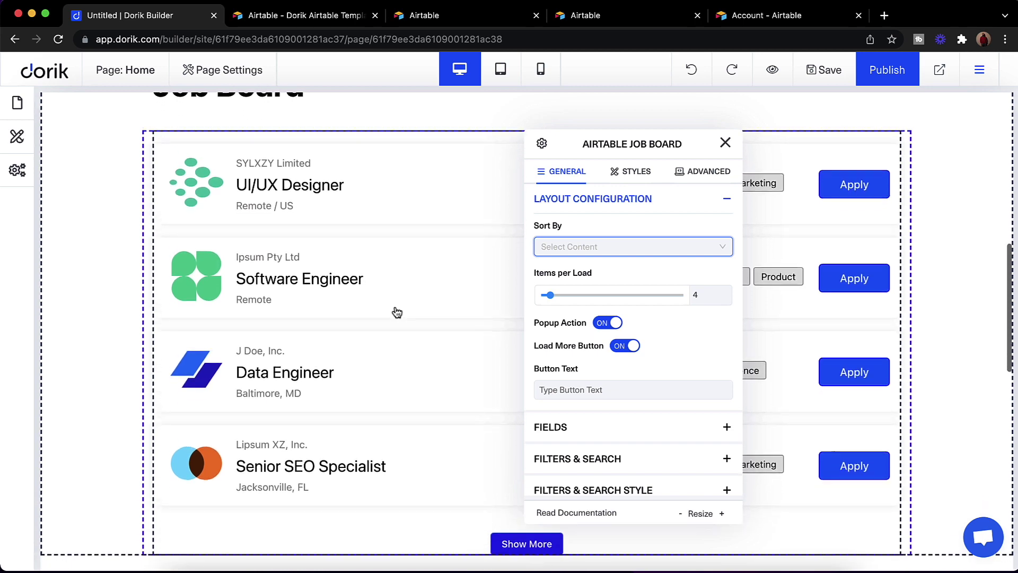
drag(555, 299, 555, 298)
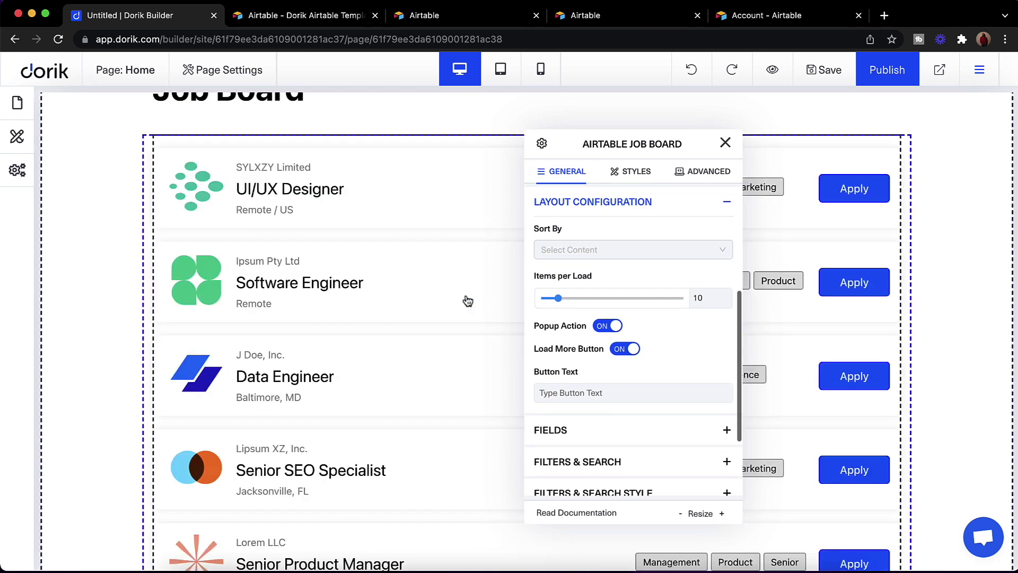
scroll(425, 300, down, 3)
scroll(397, 298, up, 2)
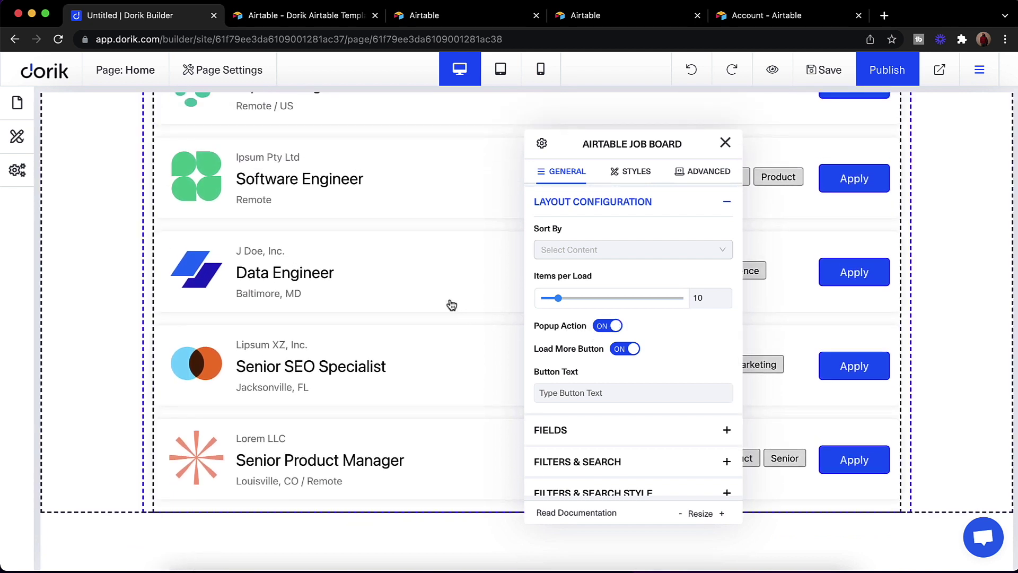
scroll(456, 296, up, 3)
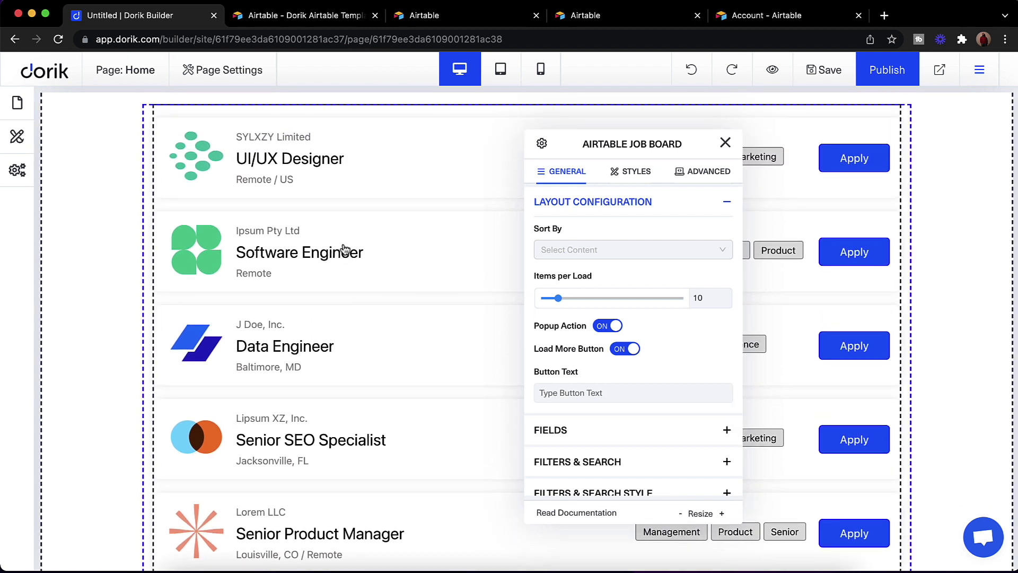
Preview the details popup of the Software Engineer listing and close it.
click(725, 144)
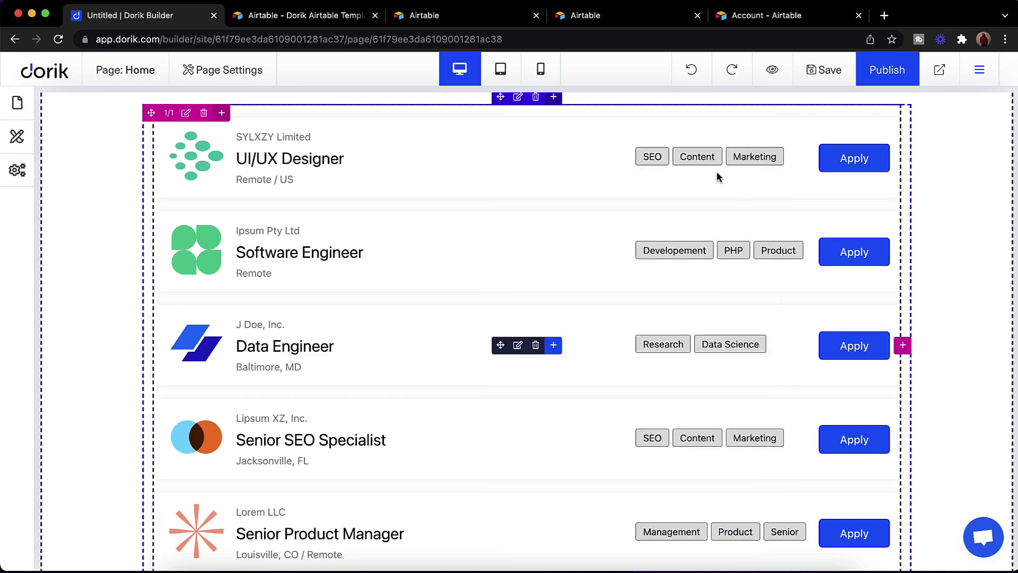
click(366, 254)
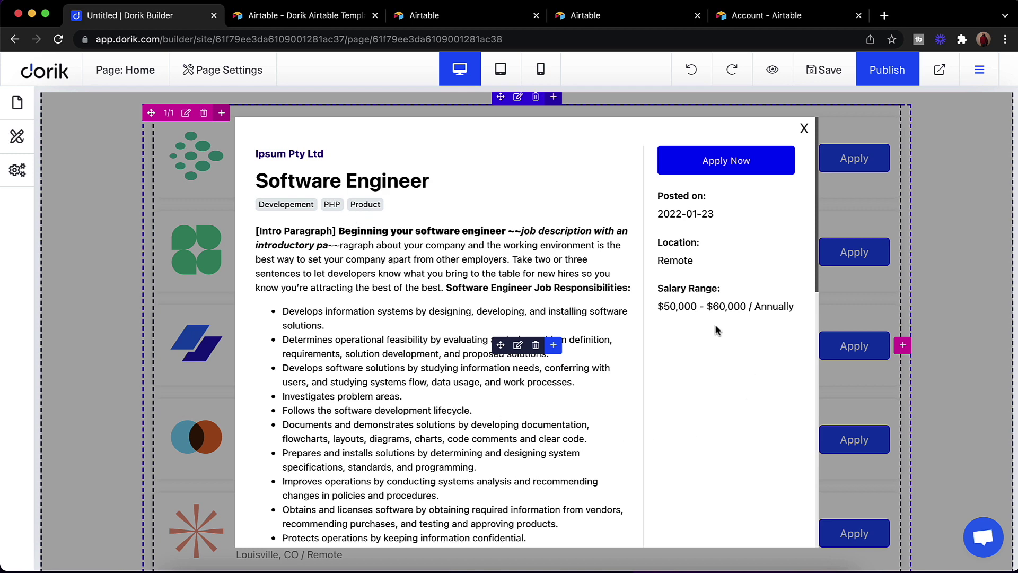
click(804, 128)
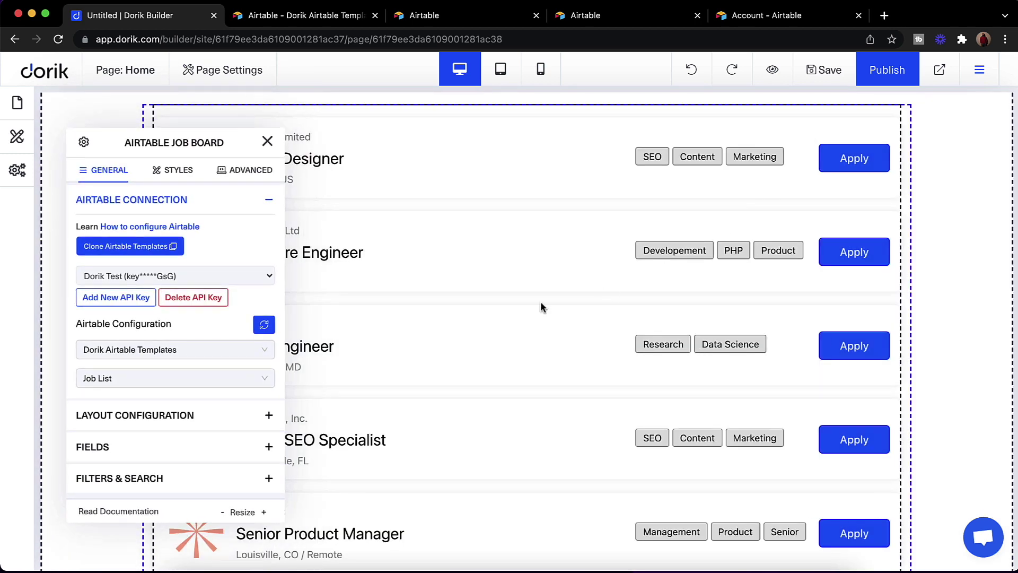
In the job board's layout configuration, set the load more button's text to "See more jobs".
drag(183, 140, 597, 135)
scroll(678, 362, down, 3)
click(660, 310)
scroll(666, 332, down, 2)
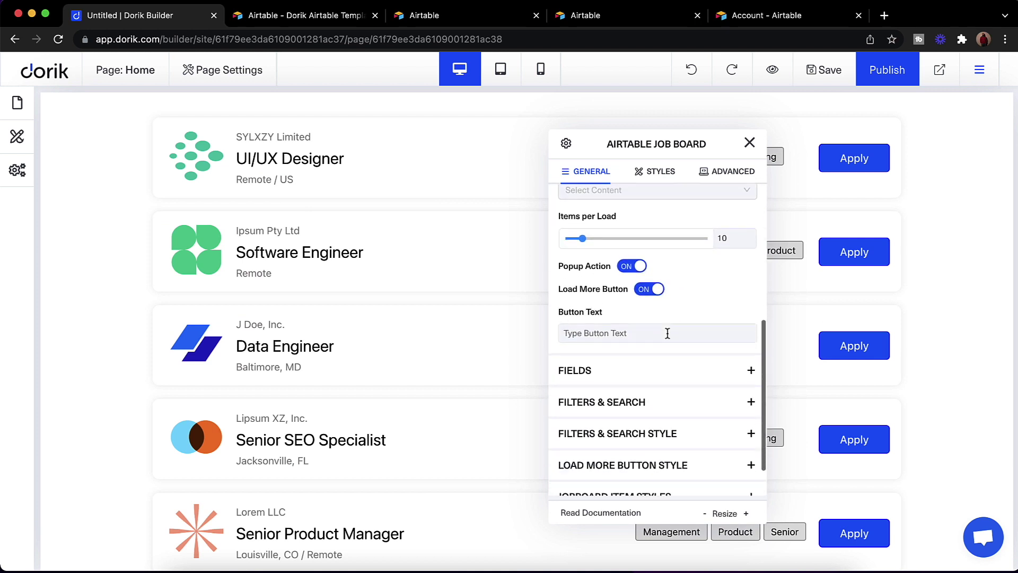
scroll(436, 322, down, 3)
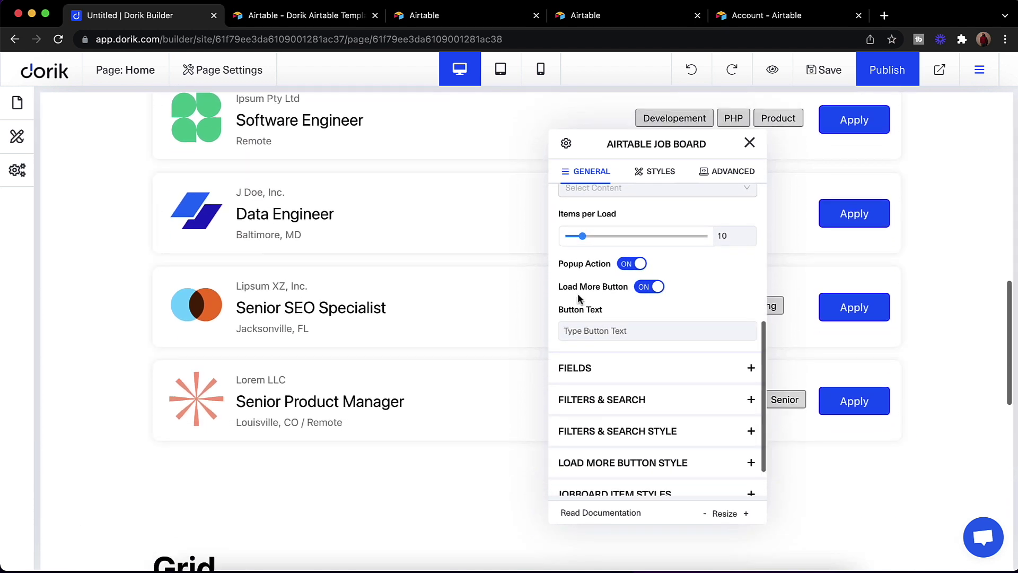
click(594, 328)
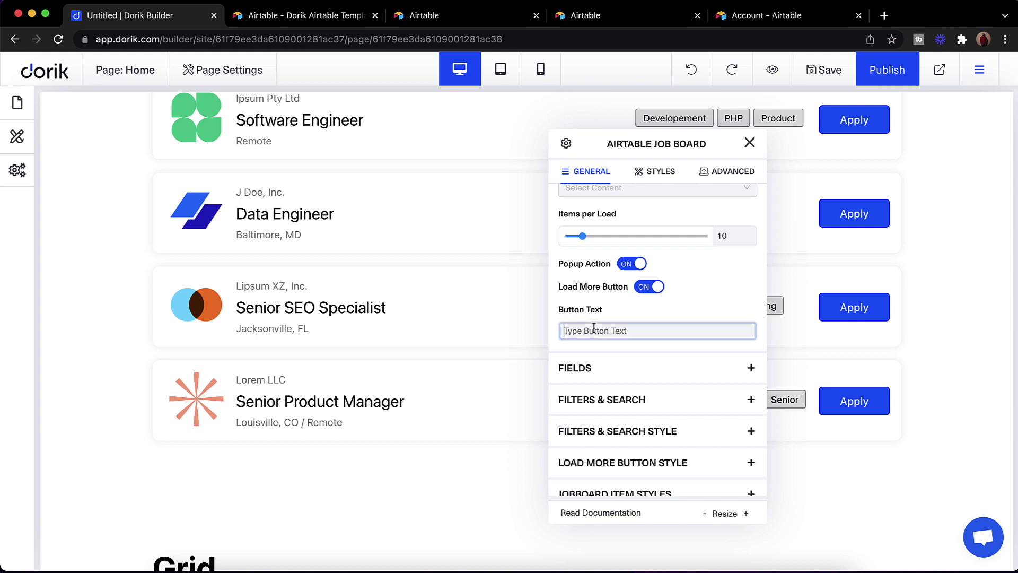
text(See more jobs)
click(651, 345)
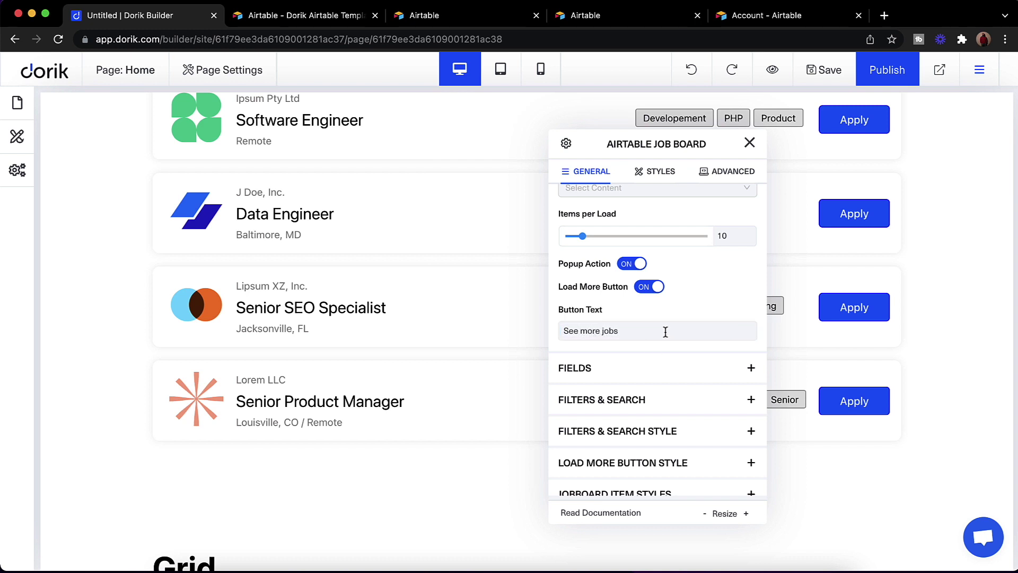
Reduce the items per load to 2 to preview the renamed load more button, and restore the value to 10.
drag(582, 241, 580, 242)
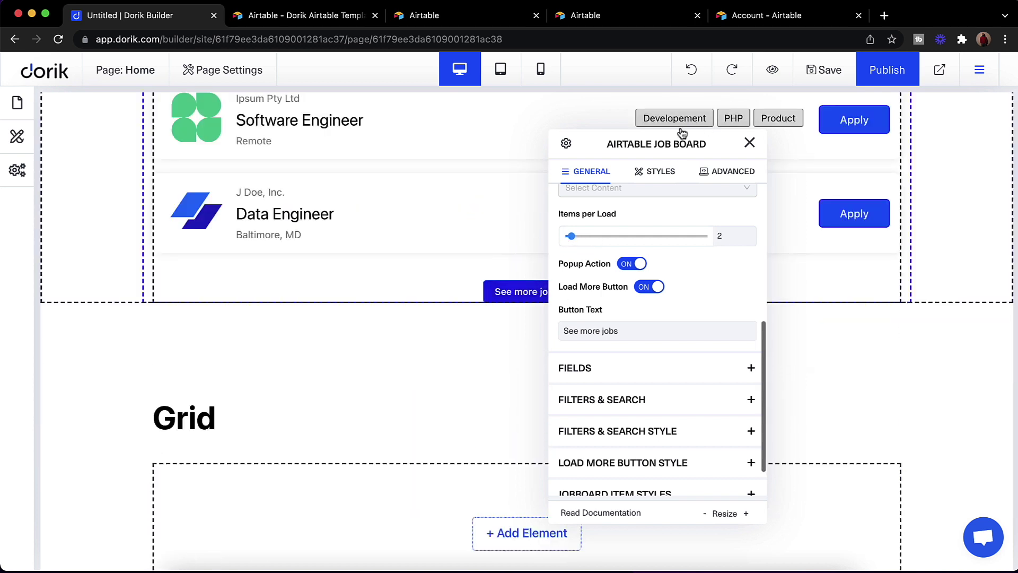
drag(660, 133, 807, 135)
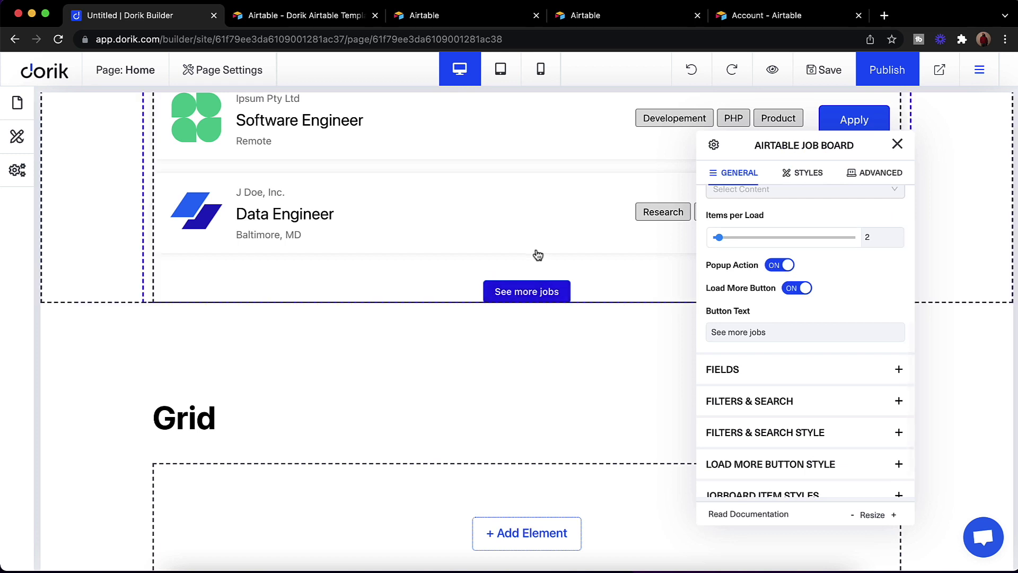
mouse_move(724, 240)
mouse_down()
mouse_move(743, 239)
mouse_move(733, 242)
mouse_up()
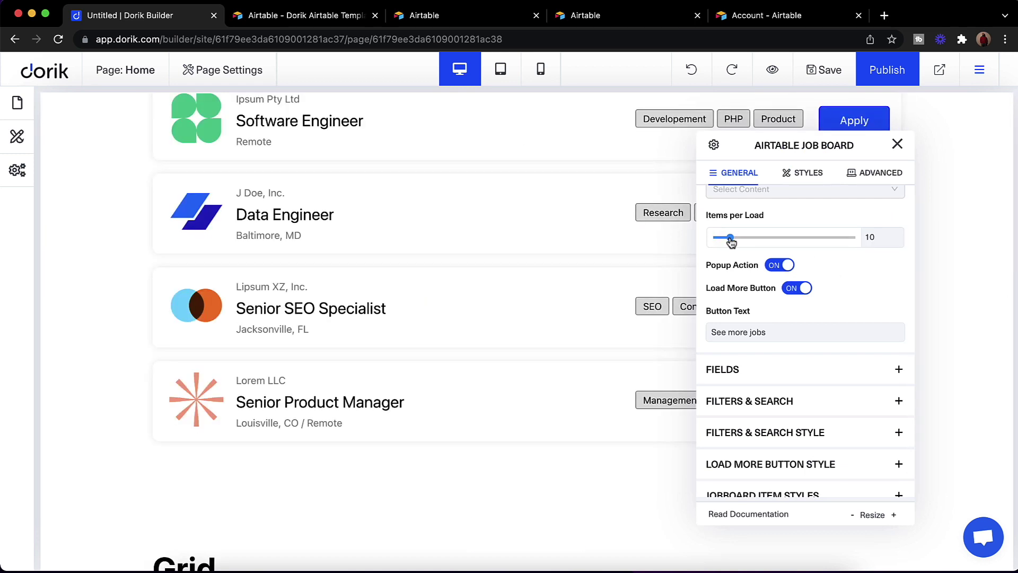
Examine the content settings of the Company Logo and Company Name fields among the job board's default fields.
scroll(838, 323, down, 1)
click(802, 339)
scroll(806, 339, down, 2)
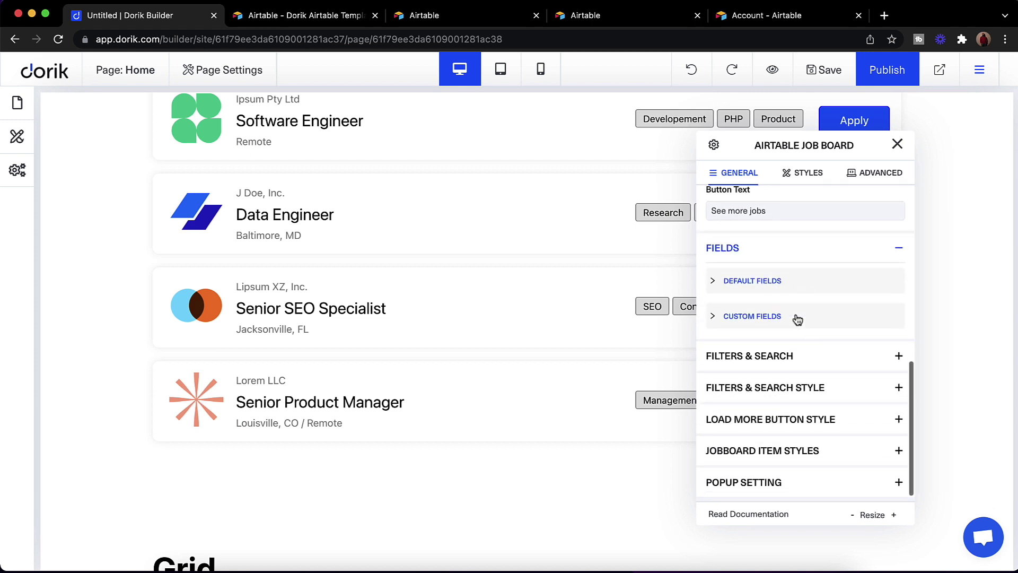
scroll(400, 205, up, 4)
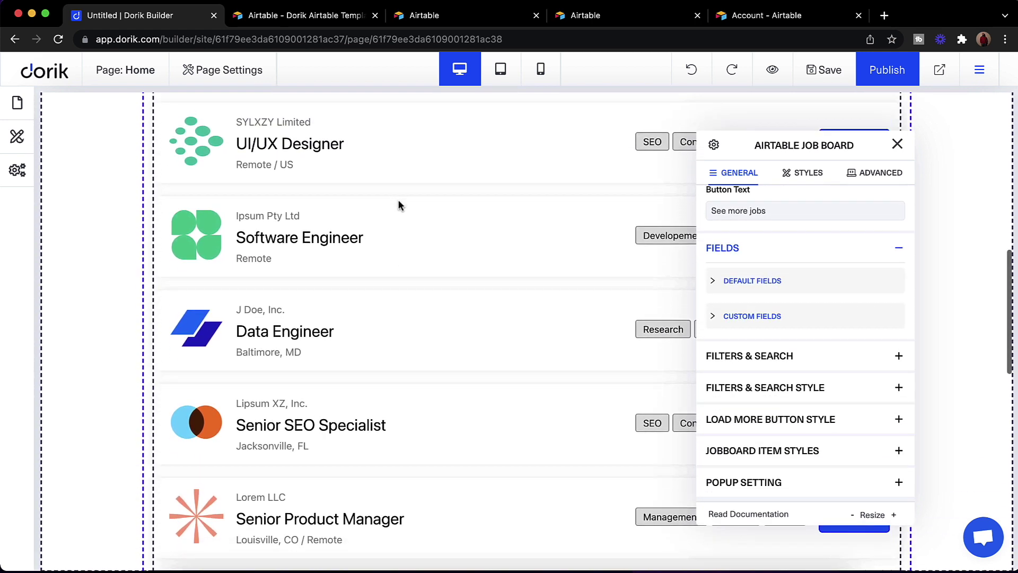
scroll(623, 242, down, 2)
click(717, 283)
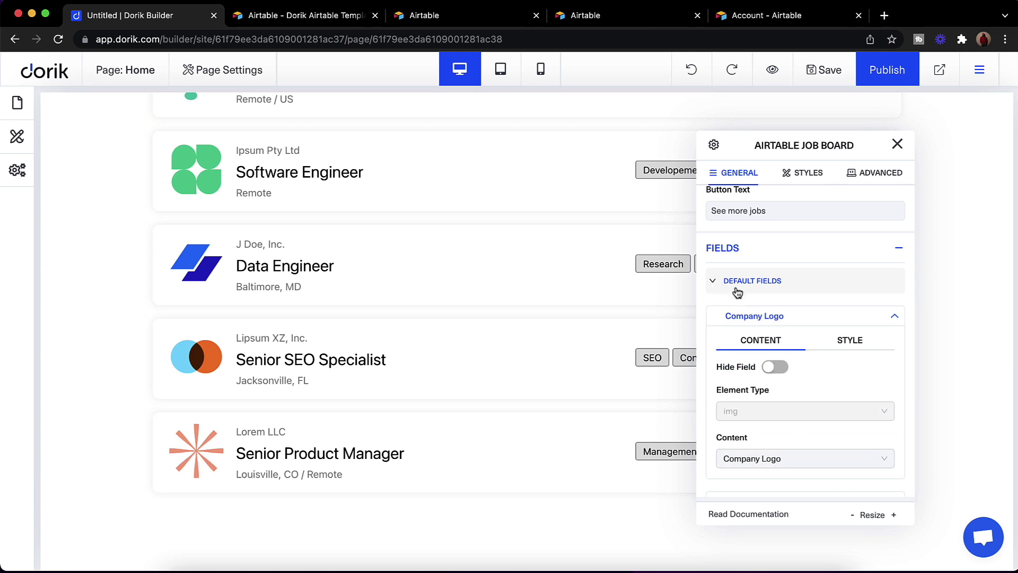
scroll(215, 168, up, 3)
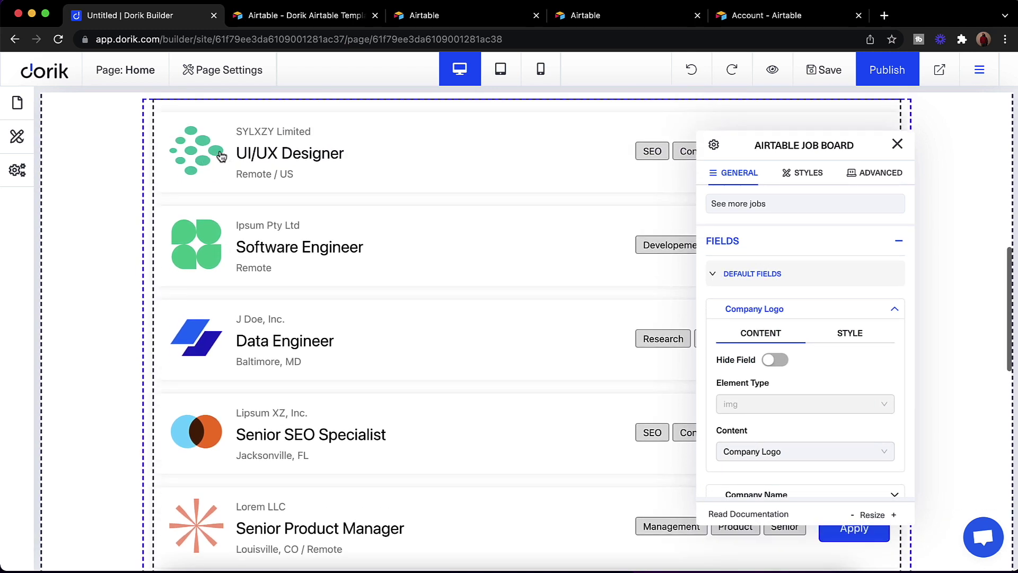
click(894, 310)
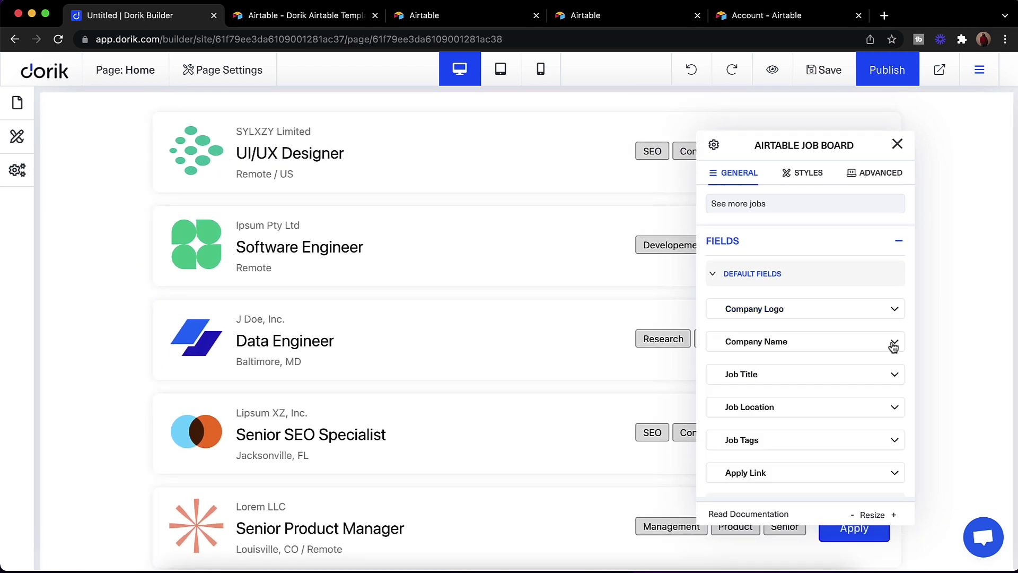
click(894, 342)
scroll(757, 416, down, 3)
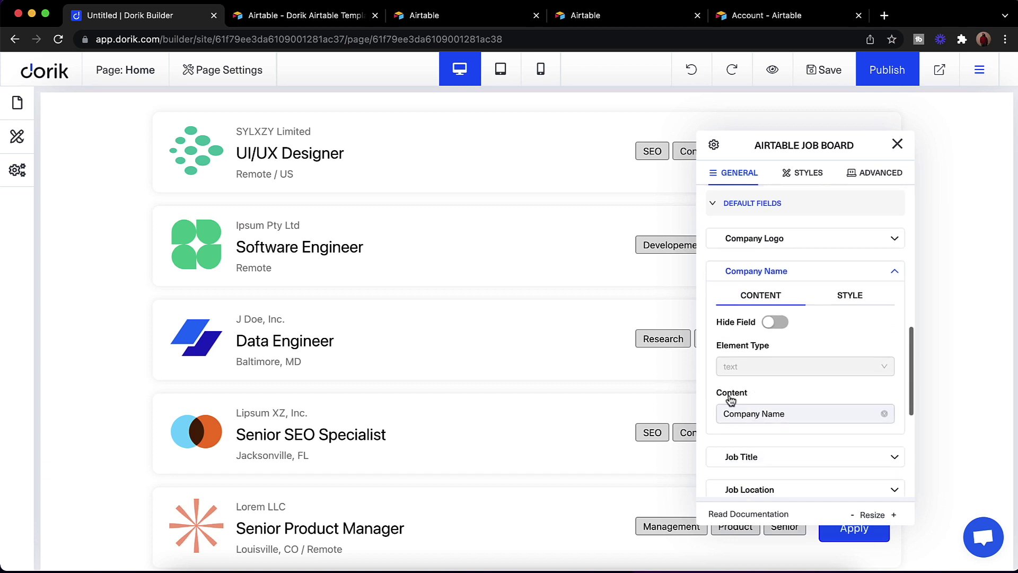
click(889, 281)
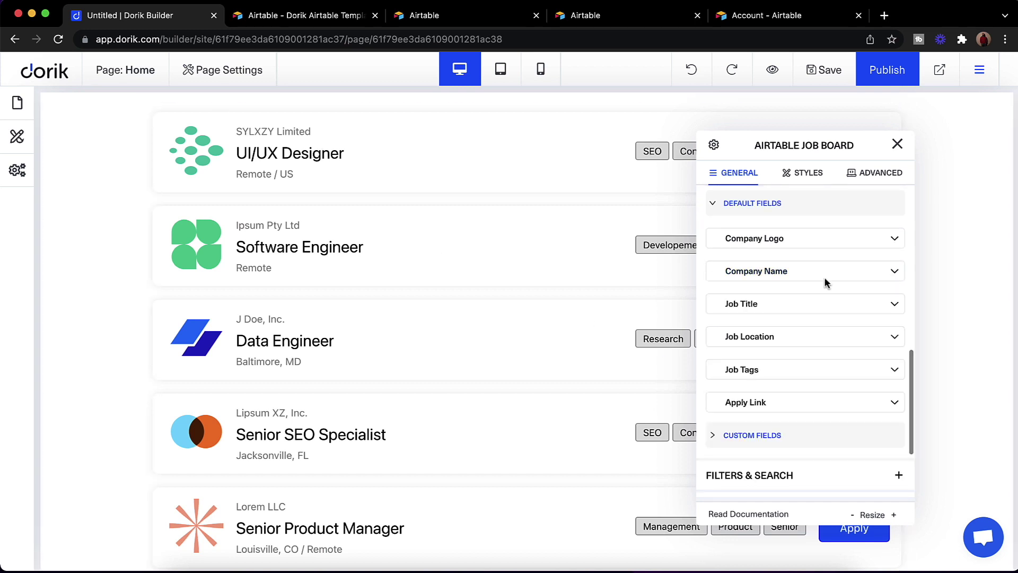
Compare the content choices of the default Job Title field with the columns of the Airtable Job List table.
click(889, 310)
scroll(760, 317, down, 4)
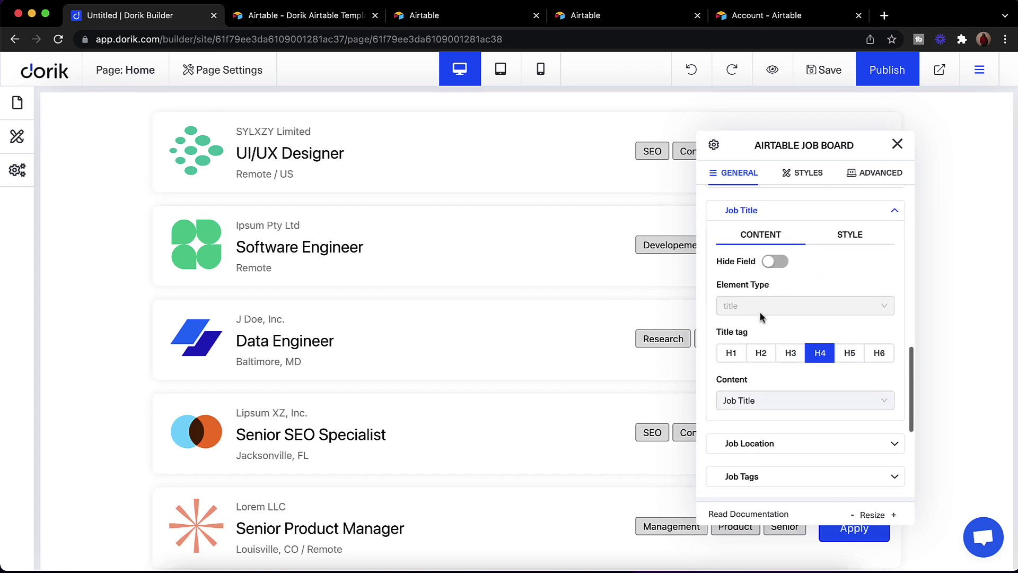
scroll(763, 320, down, 2)
click(768, 352)
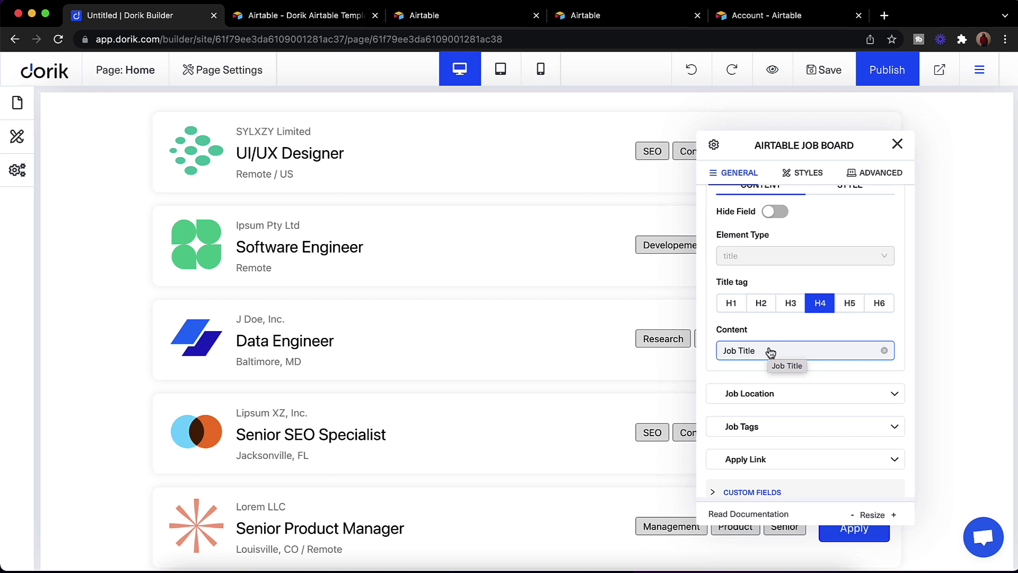
click(770, 352)
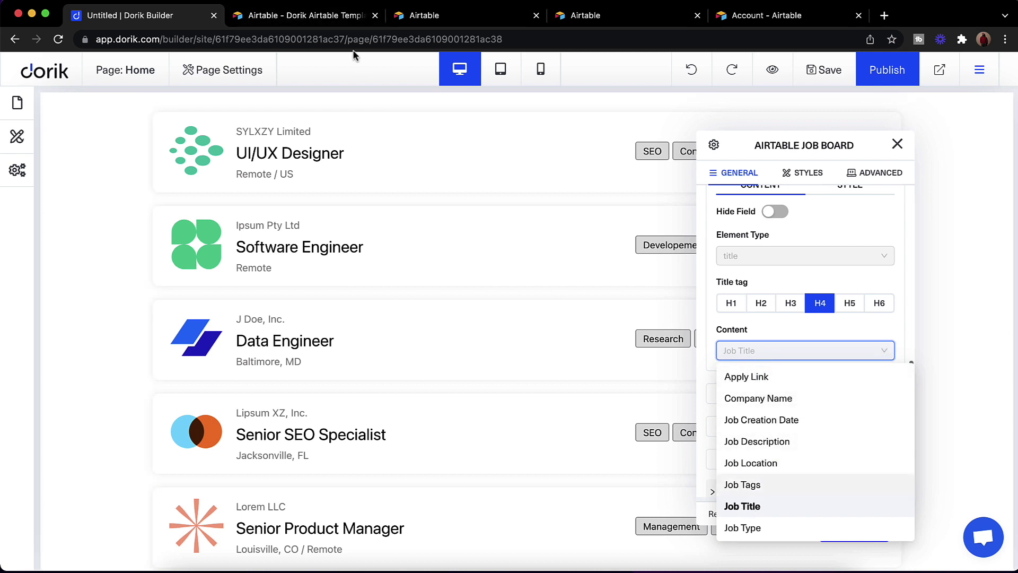
click(311, 18)
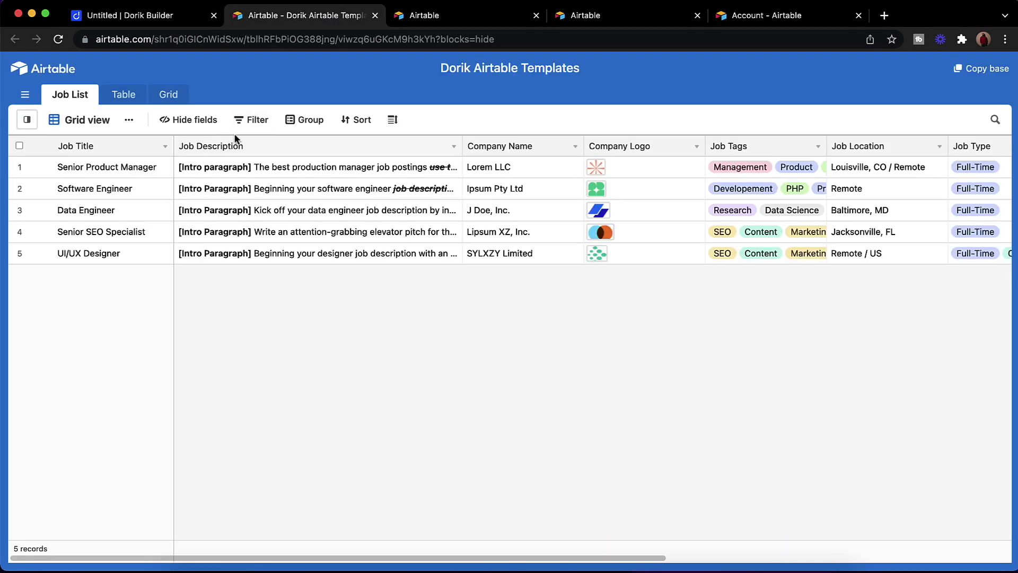
scroll(602, 146, right, 5)
scroll(625, 151, left, 2)
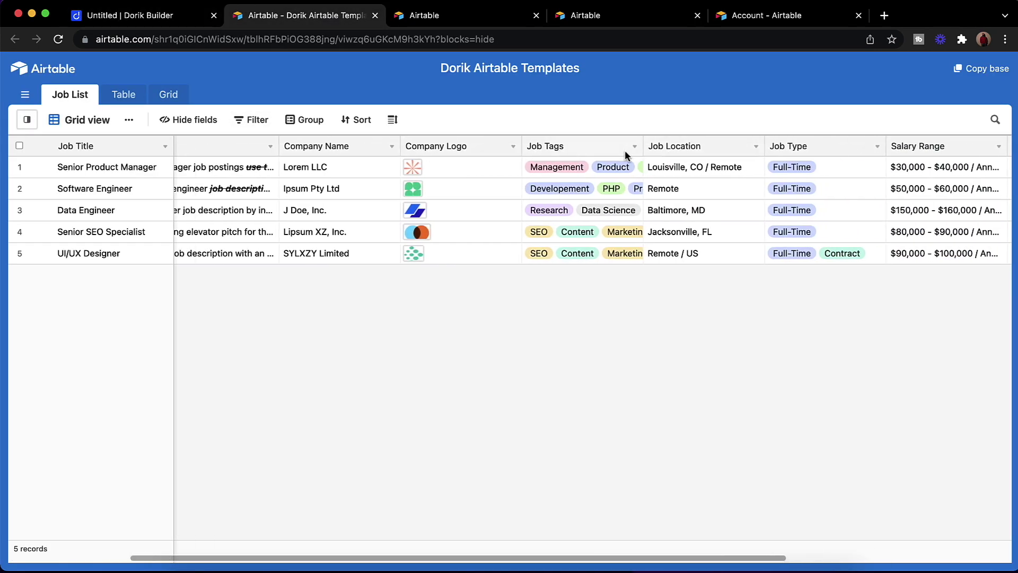
scroll(225, 174, left, 3)
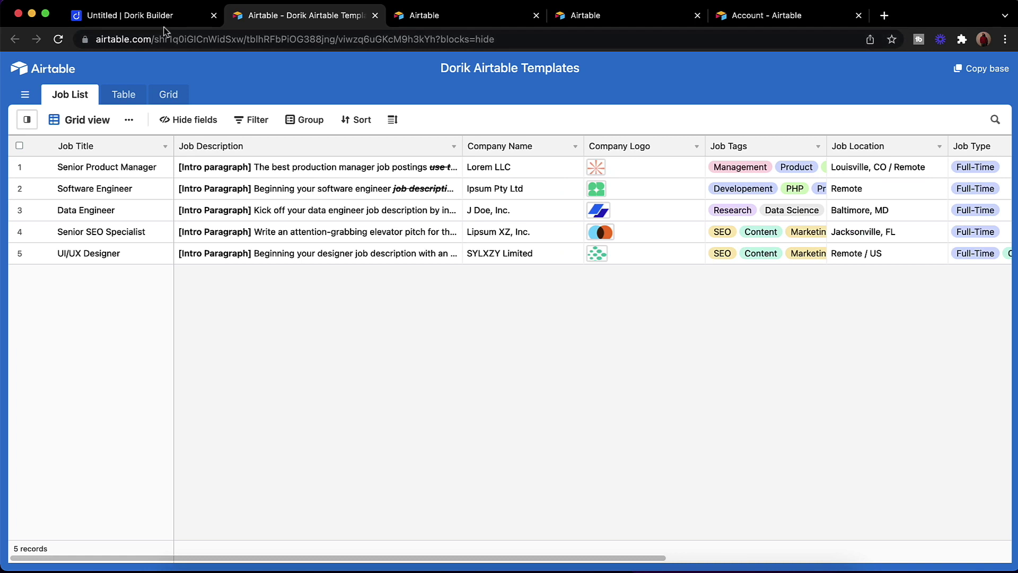
Back in Dorik, set the Job Title field's content to Company Name.
click(160, 20)
click(770, 358)
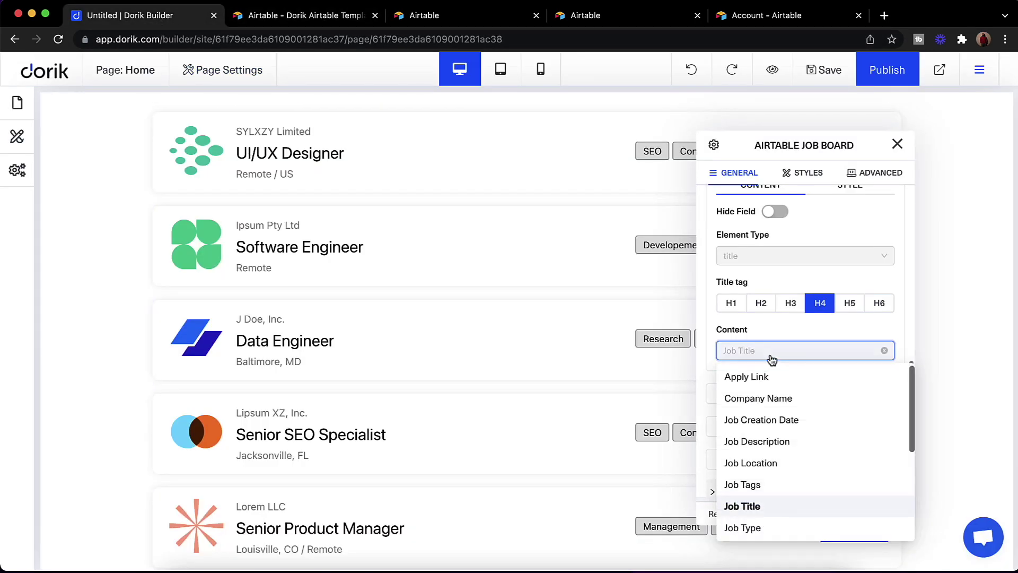
click(778, 399)
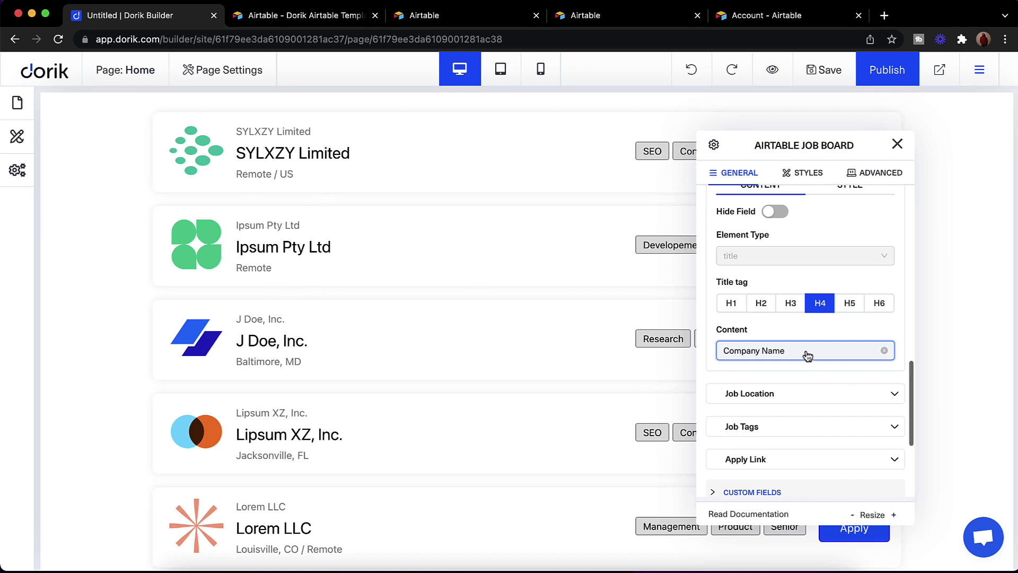
Set the Job Title field's content to Job Title.
click(806, 352)
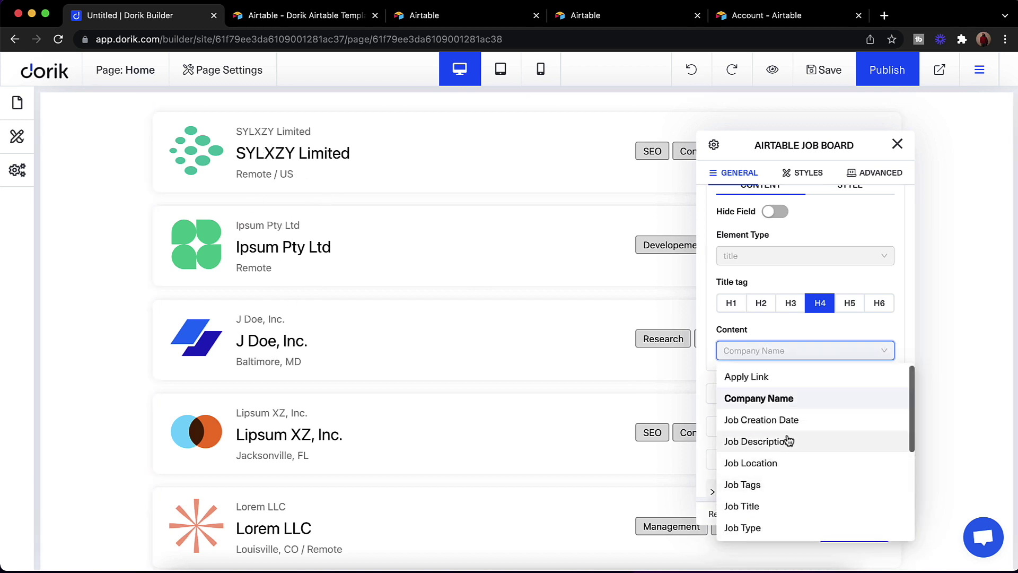
click(766, 506)
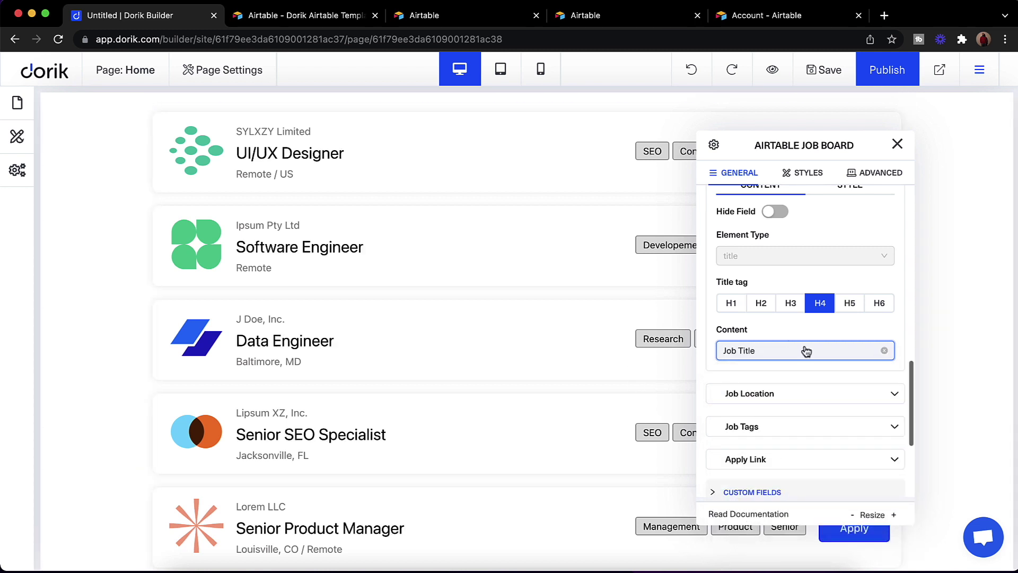
Expand the Job Location field and hide it from the job listings.
scroll(804, 350, down, 1)
click(893, 366)
scroll(823, 353, down, 5)
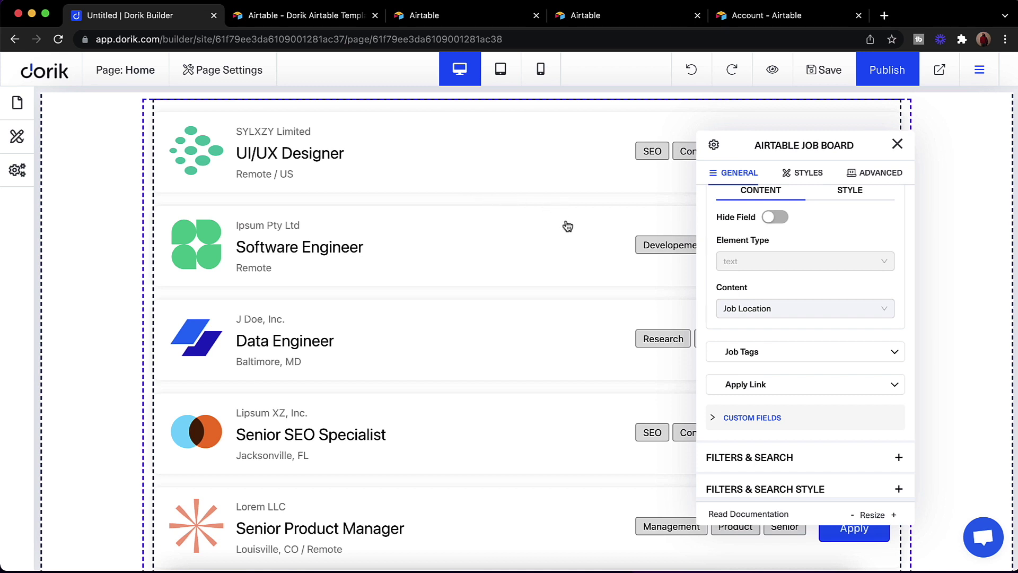
scroll(780, 313, up, 2)
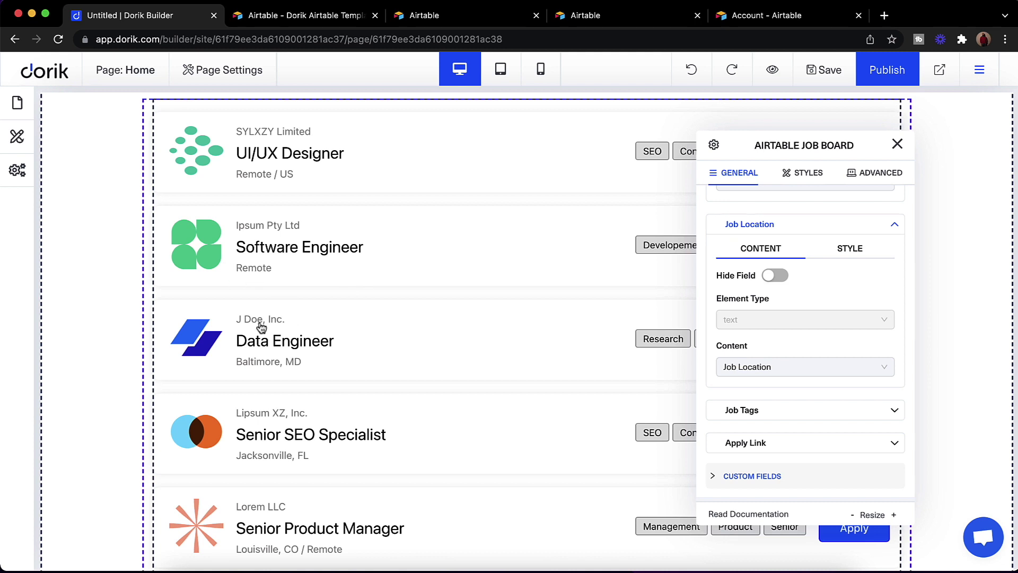
click(777, 275)
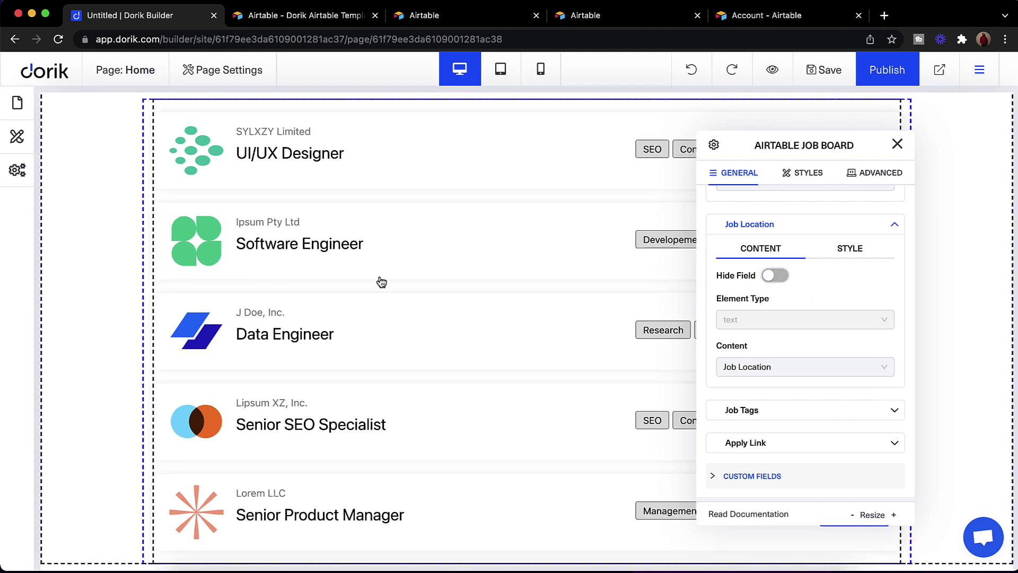
Move the settings panel clear of the job tags and set the Job Tags field's text size to 12px.
scroll(813, 268, down, 1)
click(893, 399)
scroll(822, 372, down, 5)
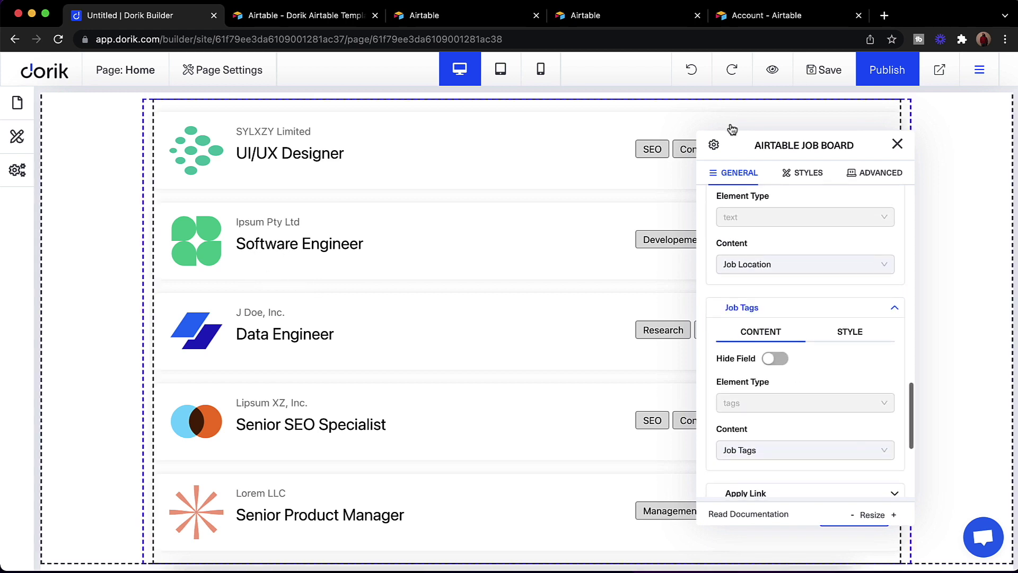
drag(759, 149, 286, 107)
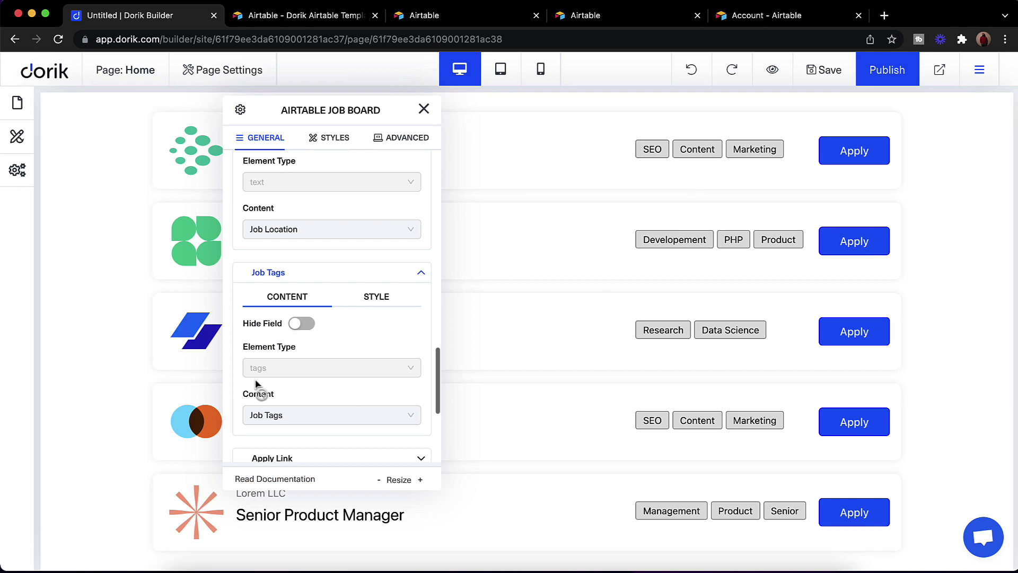
scroll(294, 305, up, 6)
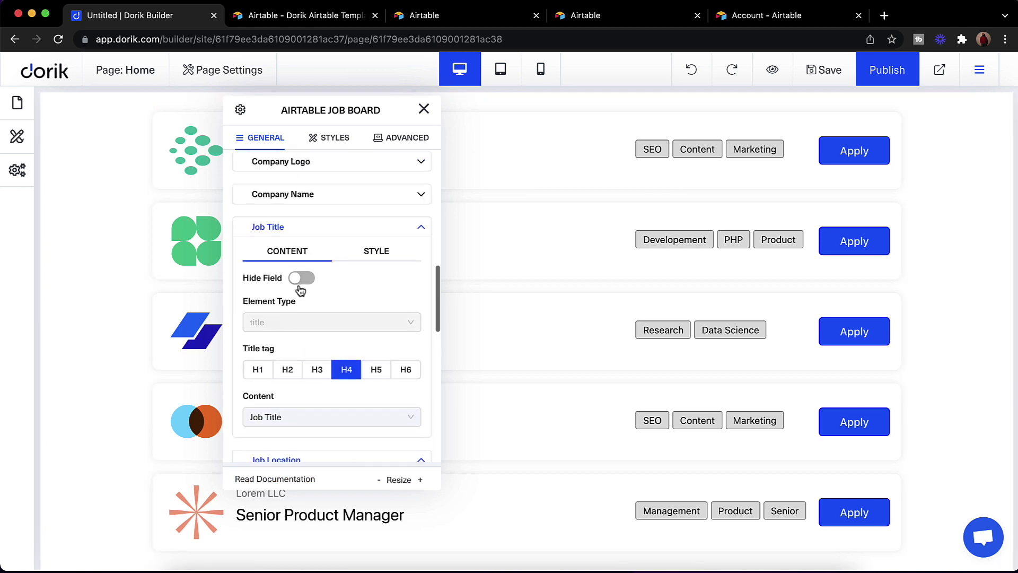
scroll(365, 302, down, 8)
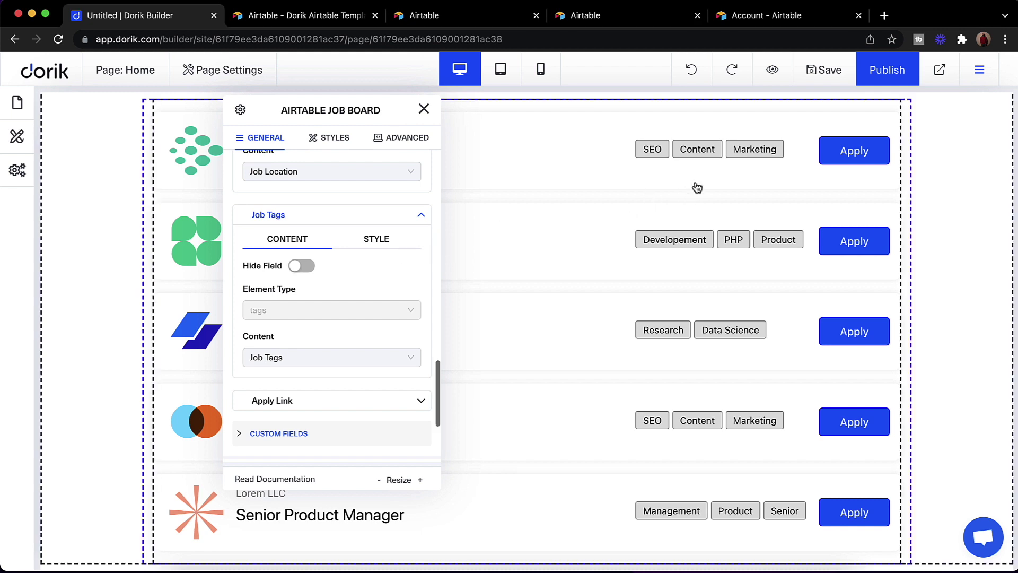
click(374, 243)
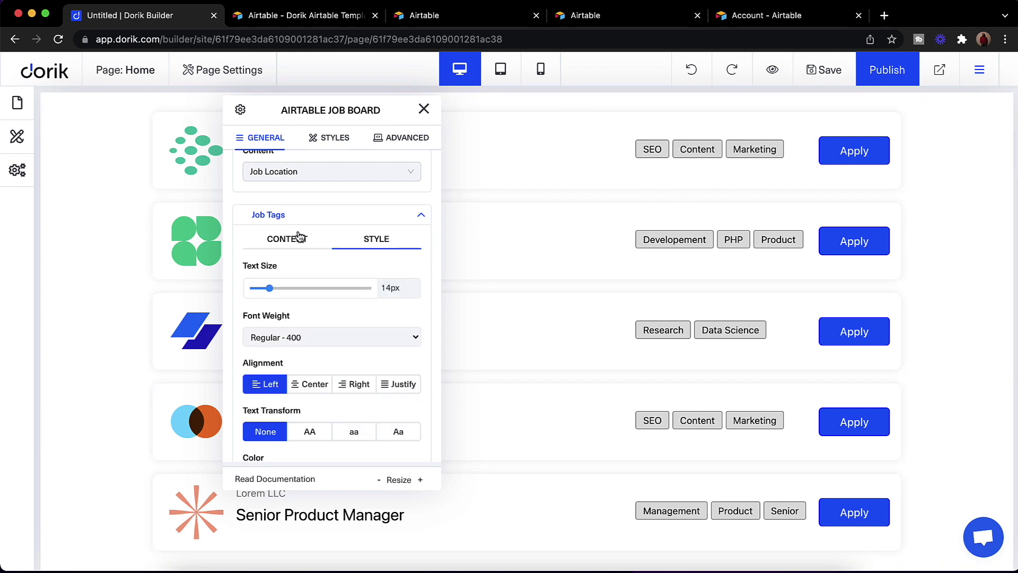
scroll(327, 247, down, 1)
drag(273, 280, 268, 281)
scroll(311, 263, down, 5)
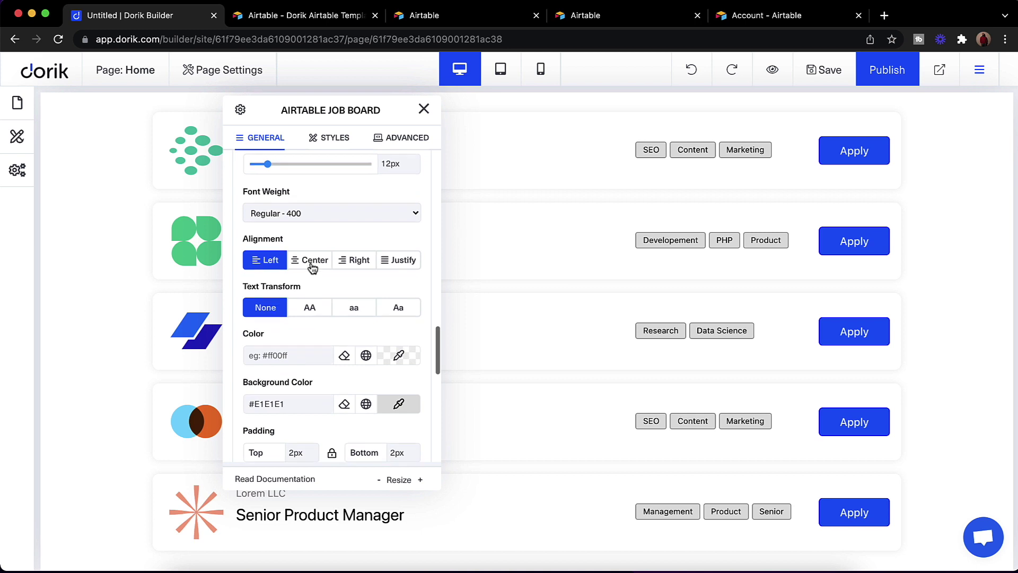
Set the border width of the Job Tags field to 0px.
scroll(318, 321, down, 1)
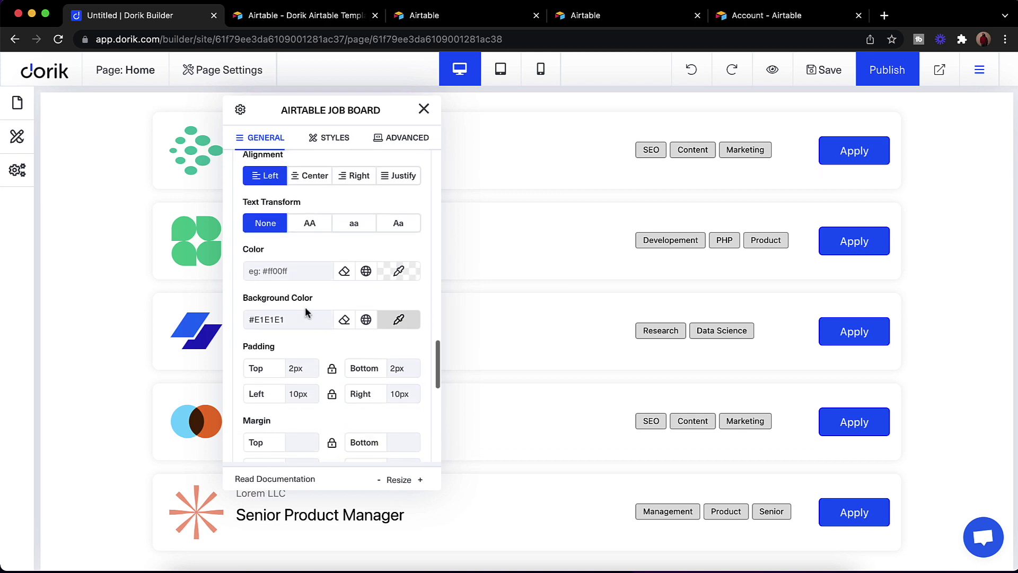
scroll(307, 307, down, 1)
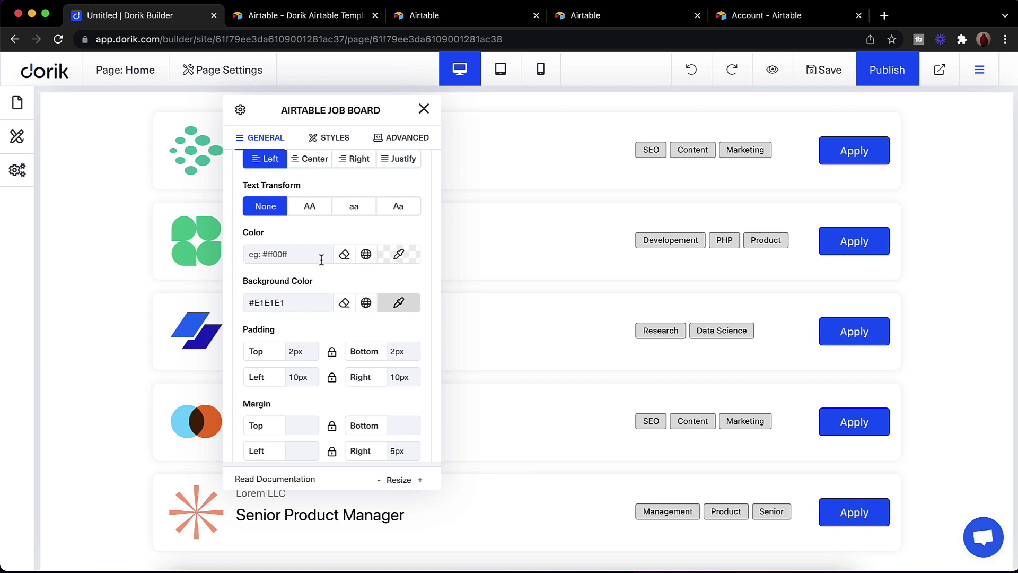
scroll(321, 260, down, 10)
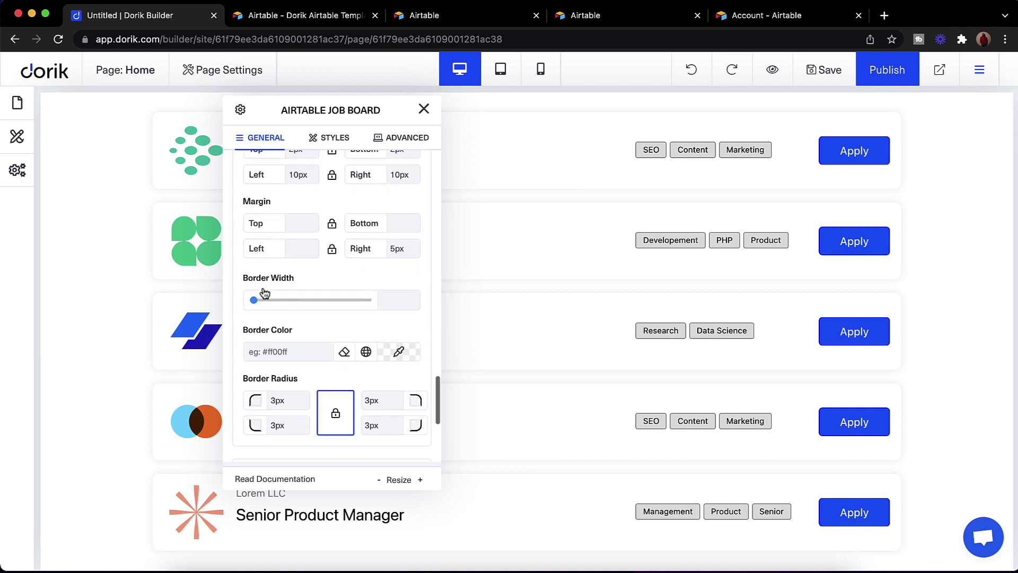
drag(255, 301, 246, 302)
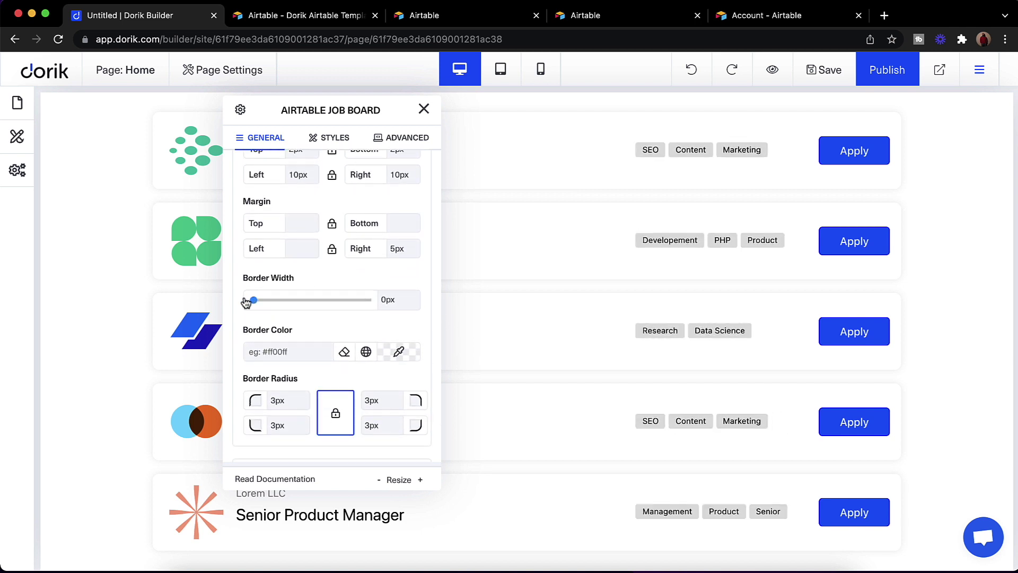
Change the Job Tags background color to #D0D3DB and close the job board settings.
scroll(289, 296, down, 5)
scroll(292, 297, up, 3)
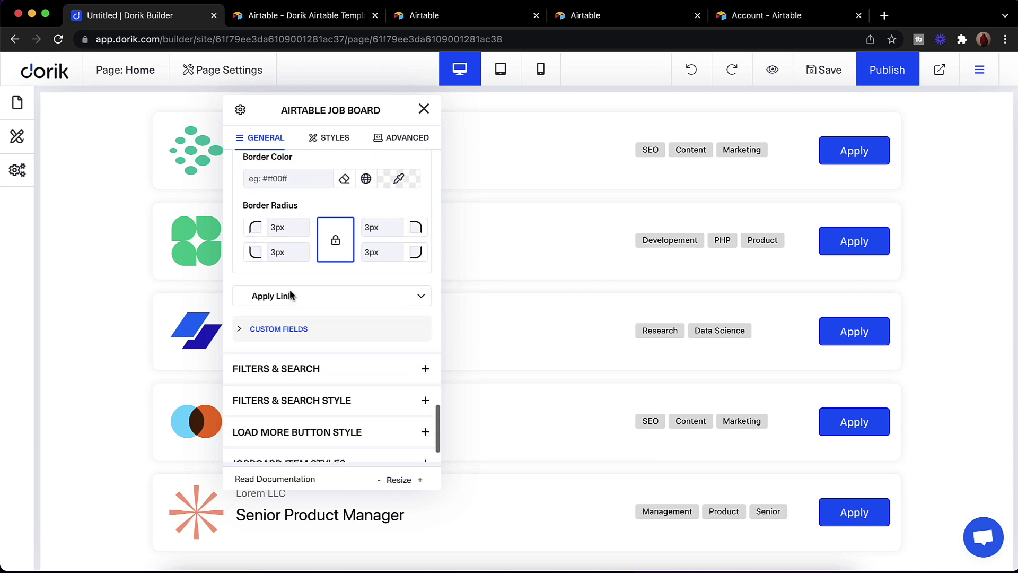
scroll(290, 291, up, 3)
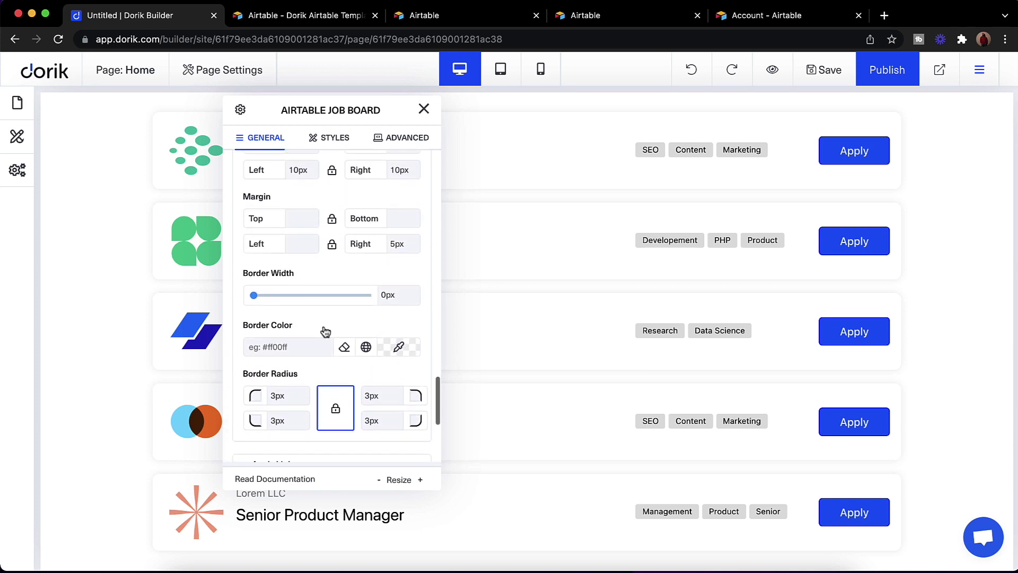
scroll(305, 315, up, 4)
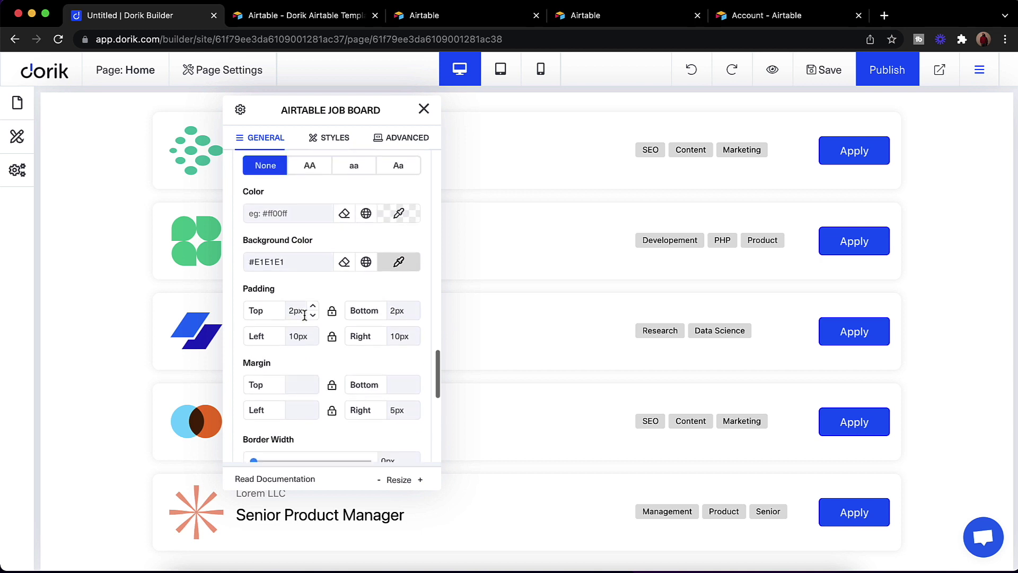
scroll(398, 270, up, 2)
click(398, 317)
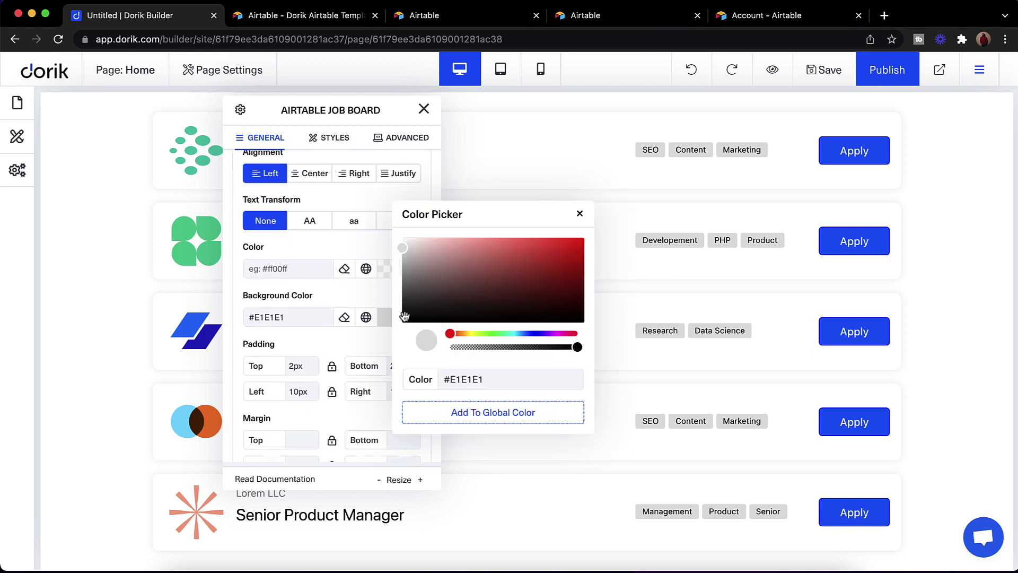
drag(508, 335, 531, 333)
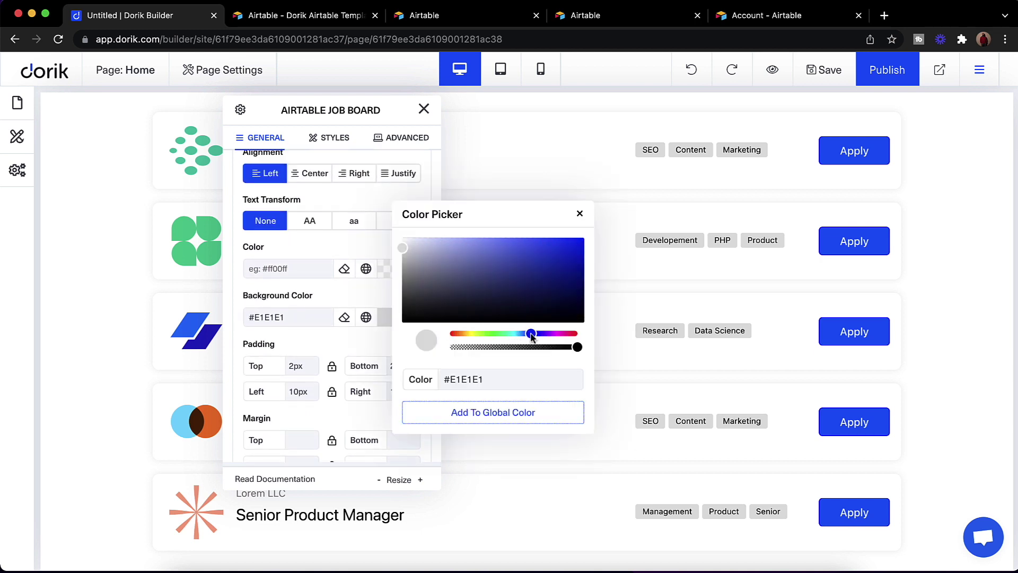
drag(415, 256, 411, 250)
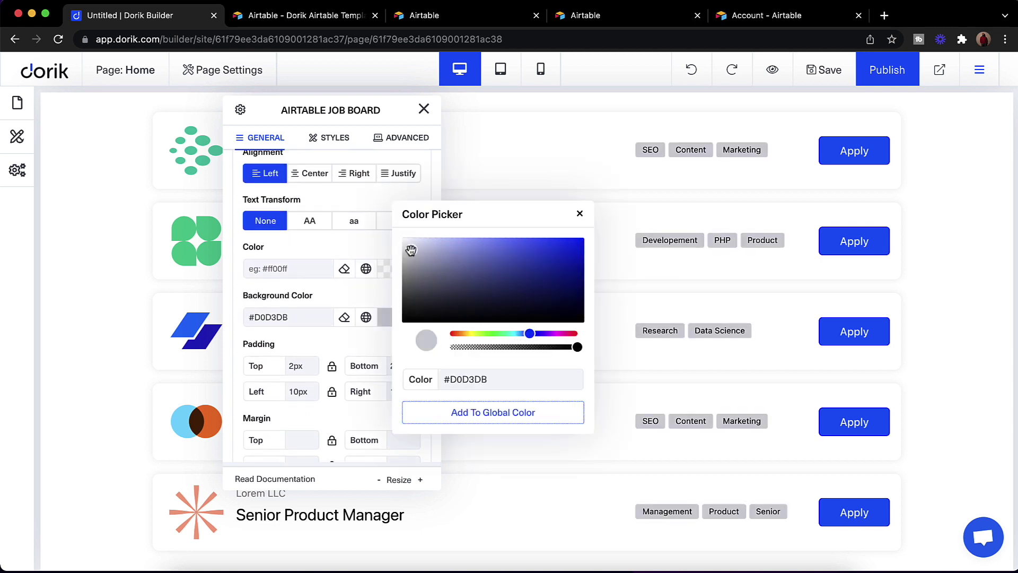
click(579, 213)
click(424, 110)
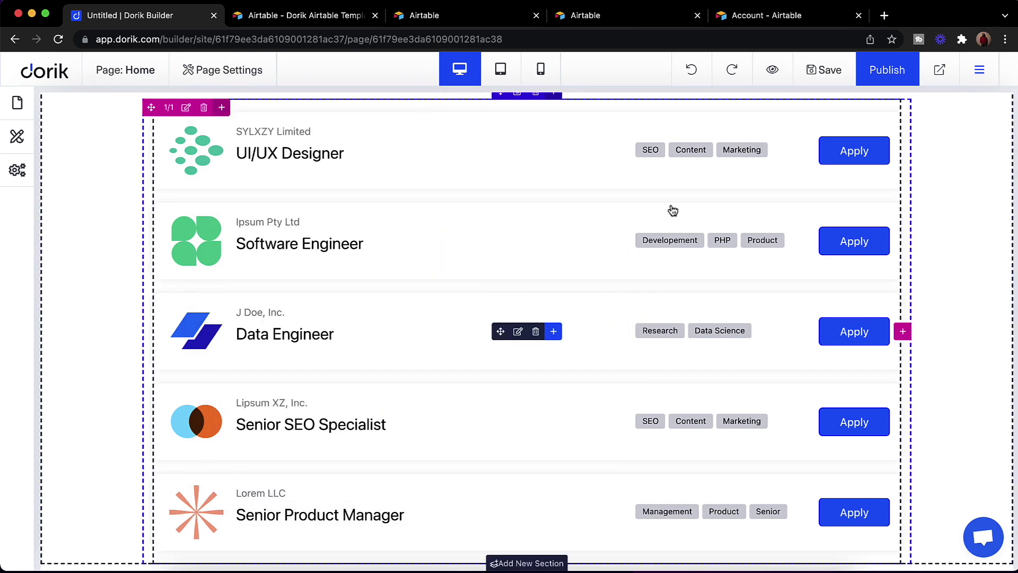
Reopen the job board's settings, place the panel over the job tags, and expand the Fields section.
click(518, 331)
drag(185, 142, 757, 156)
scroll(761, 371, down, 5)
click(732, 340)
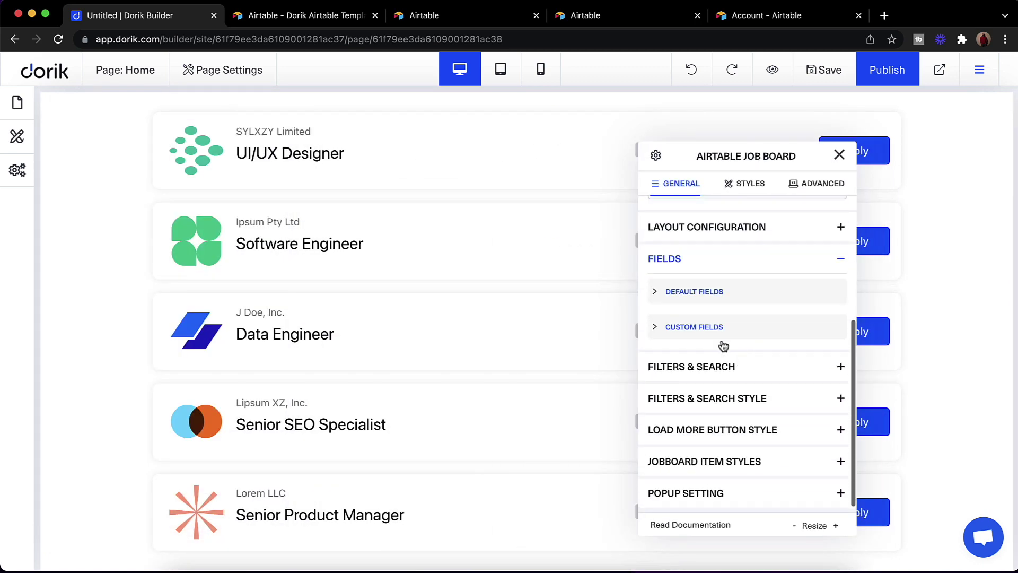
Add a custom Text field to the job board and set its content to Salary Range.
click(694, 333)
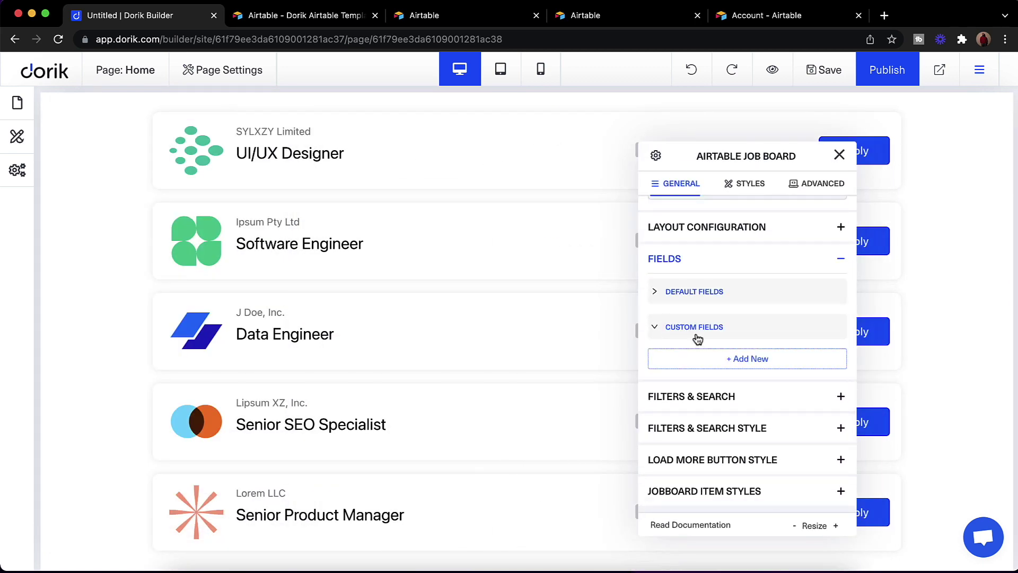
click(724, 359)
drag(715, 155, 577, 115)
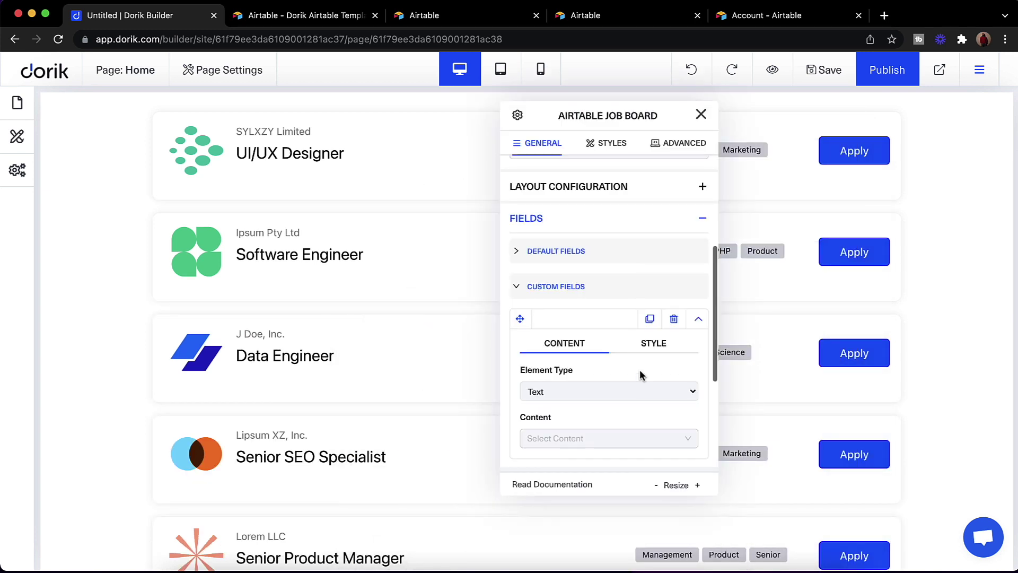
scroll(640, 373, down, 5)
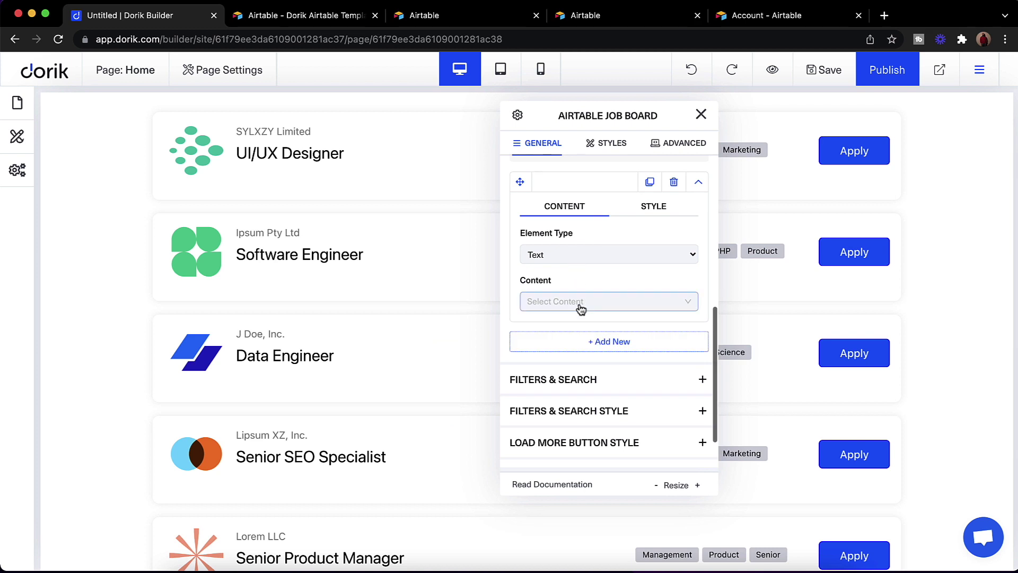
click(581, 309)
scroll(585, 408, down, 1)
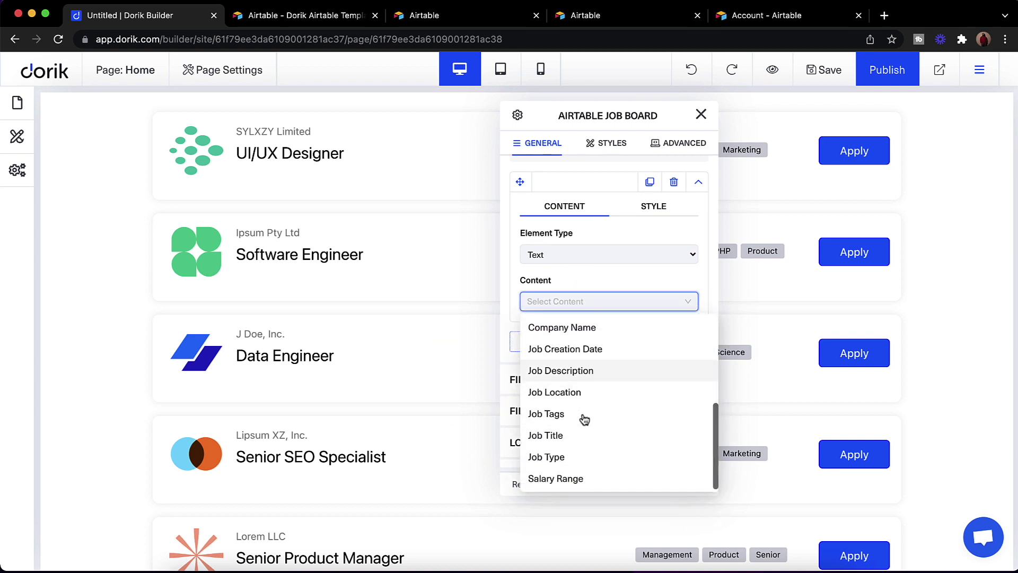
click(569, 479)
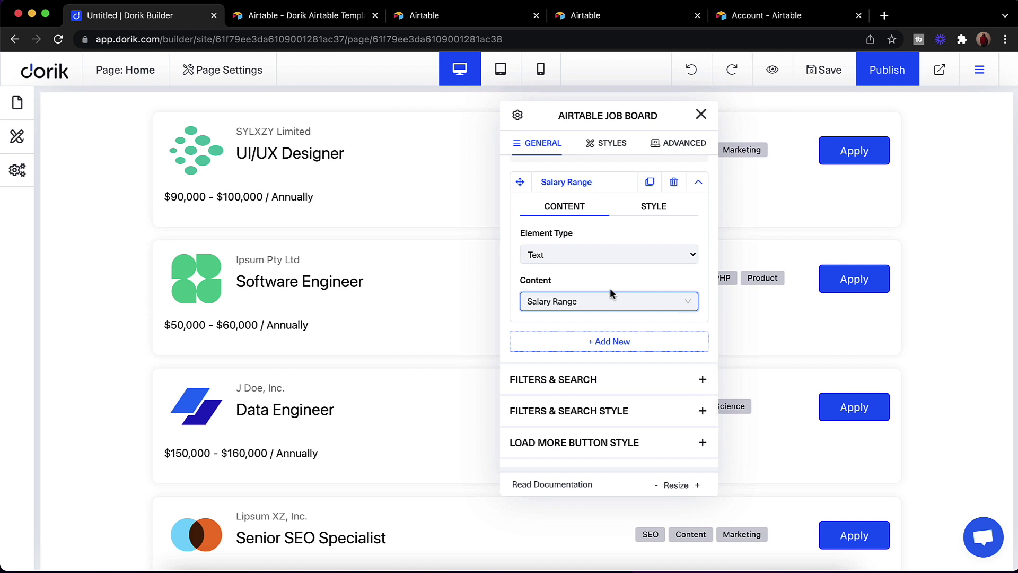
View the style options of the custom Salary Range field and delete the field.
scroll(634, 263, up, 1)
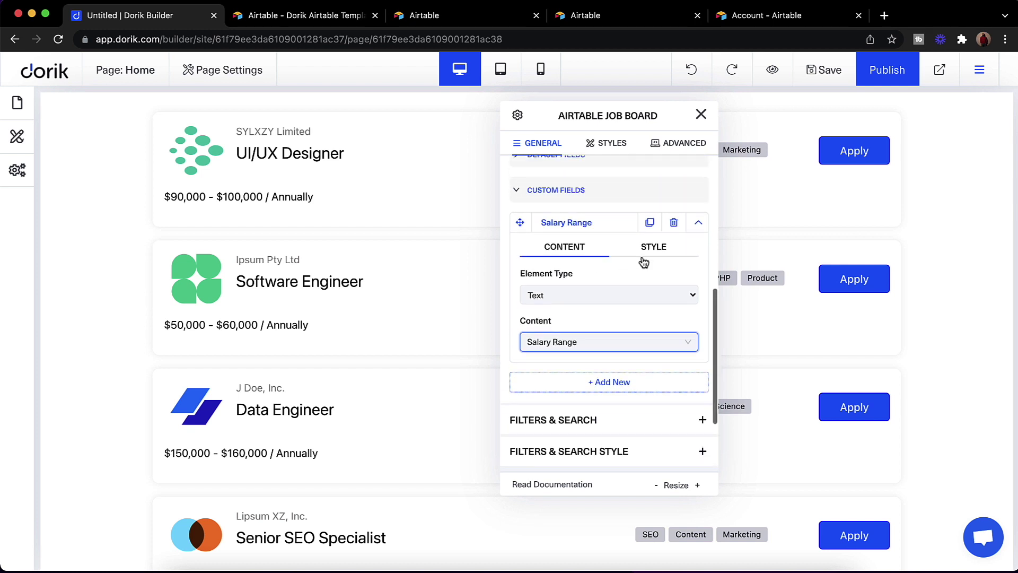
click(650, 248)
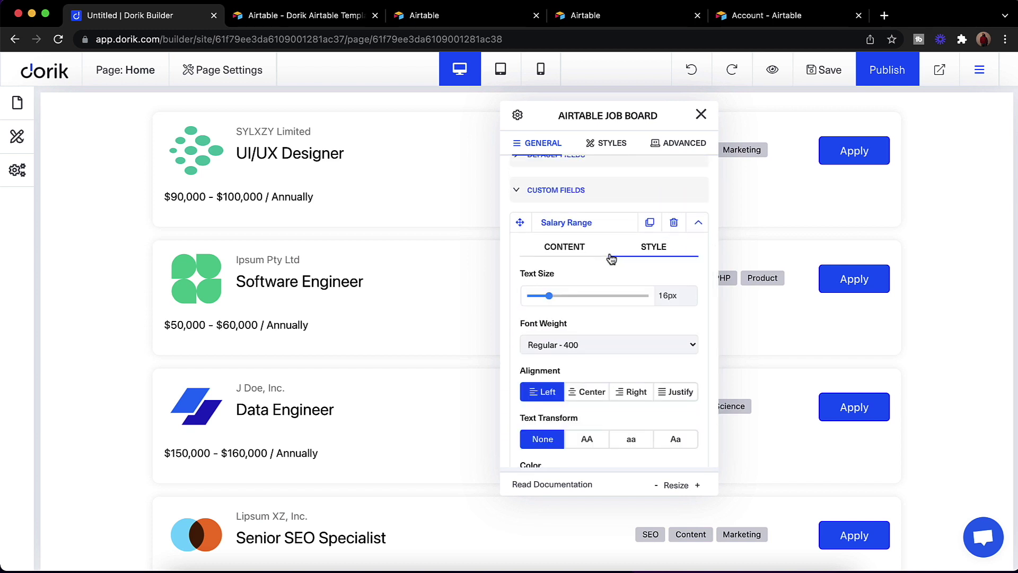
click(671, 225)
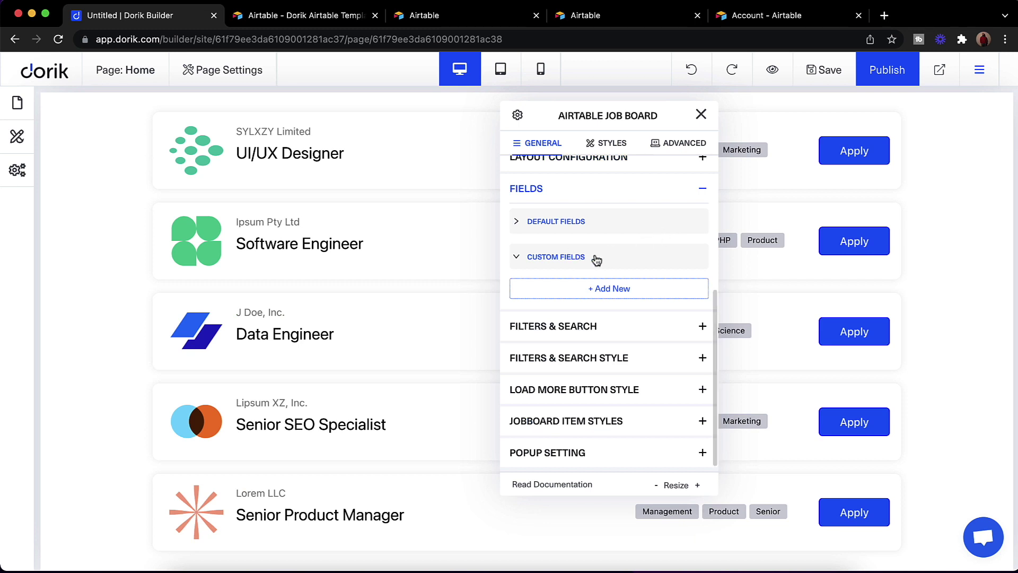
Turn on the job board's search bar under Filters & Search and set it to search by Job Title.
click(651, 326)
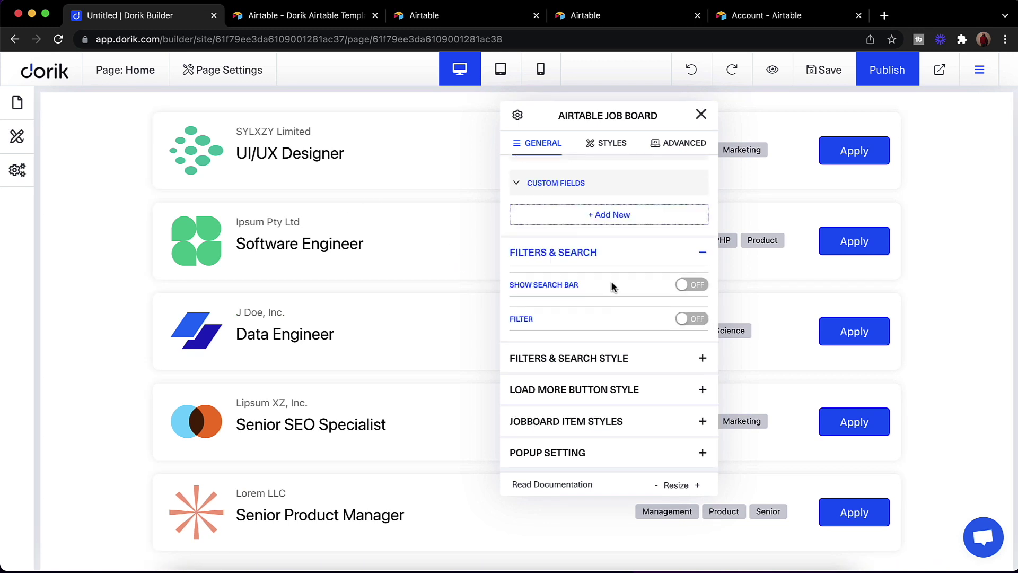
click(689, 286)
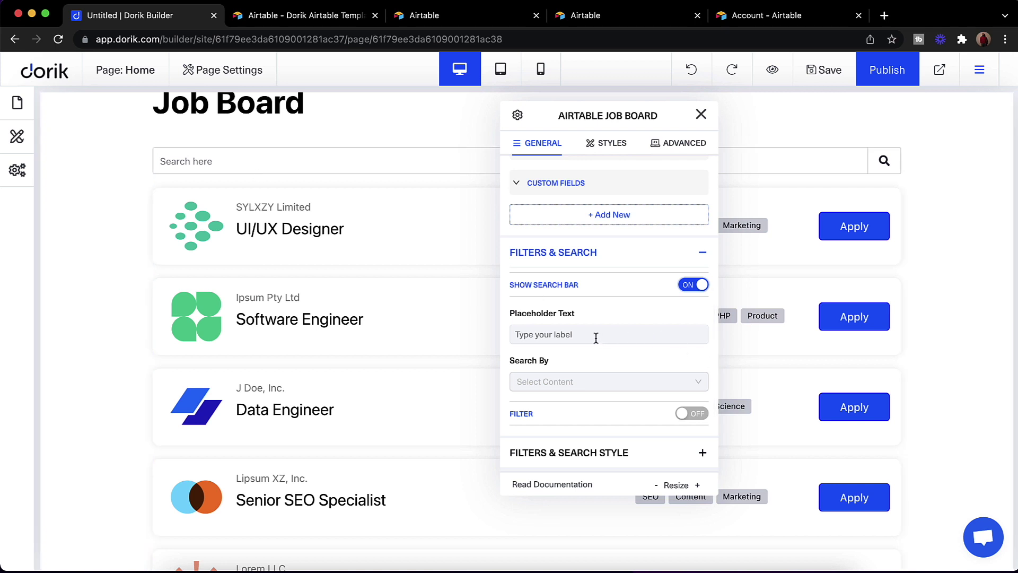
scroll(594, 337, down, 2)
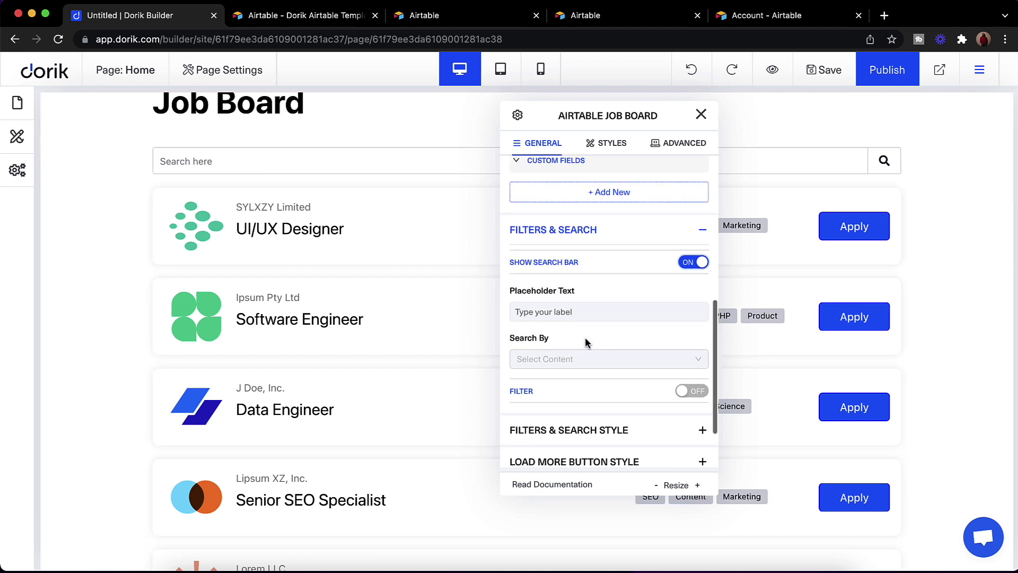
scroll(585, 343, down, 2)
click(593, 336)
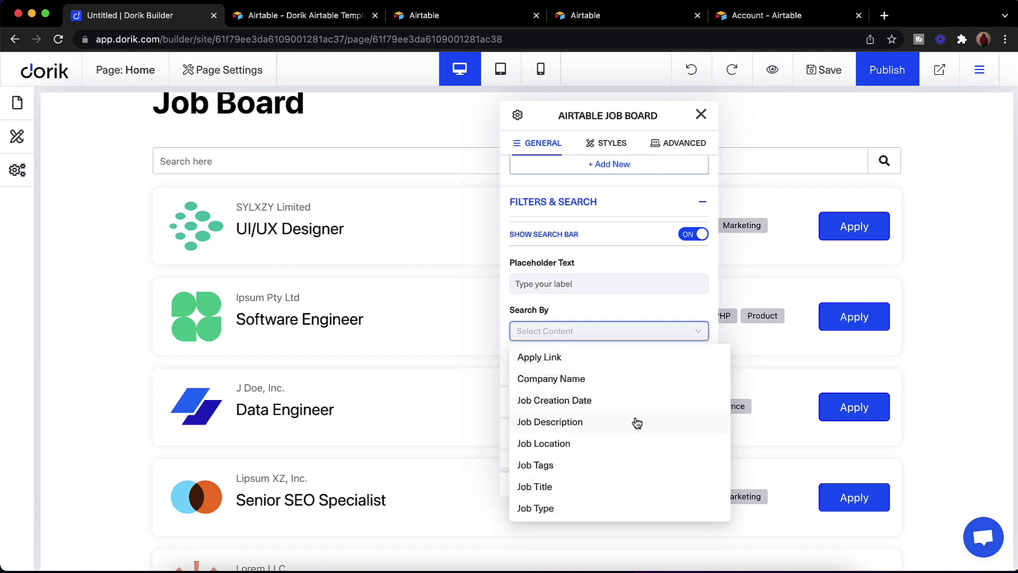
scroll(637, 421, down, 1)
scroll(581, 378, up, 1)
scroll(582, 382, down, 1)
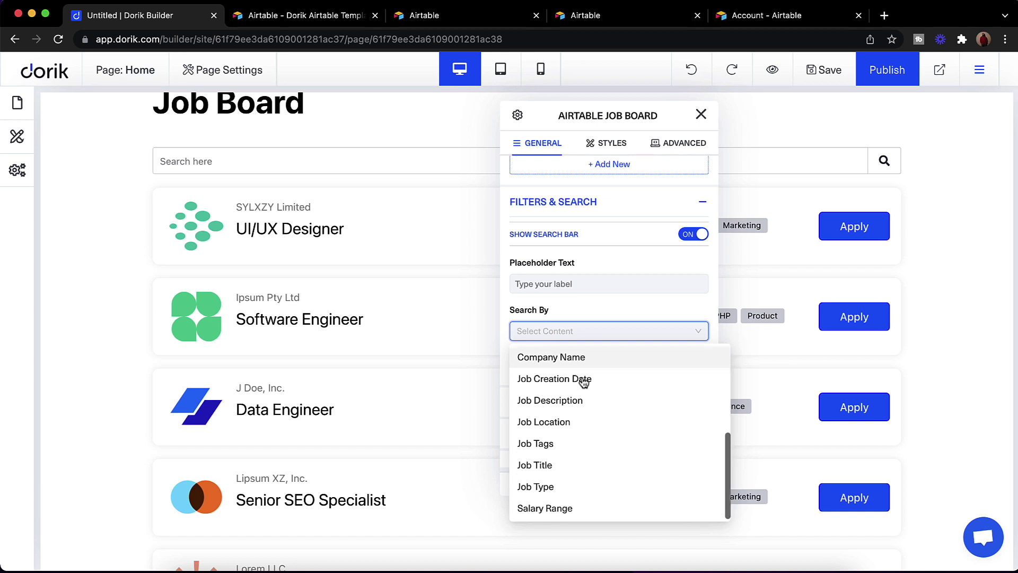
click(565, 470)
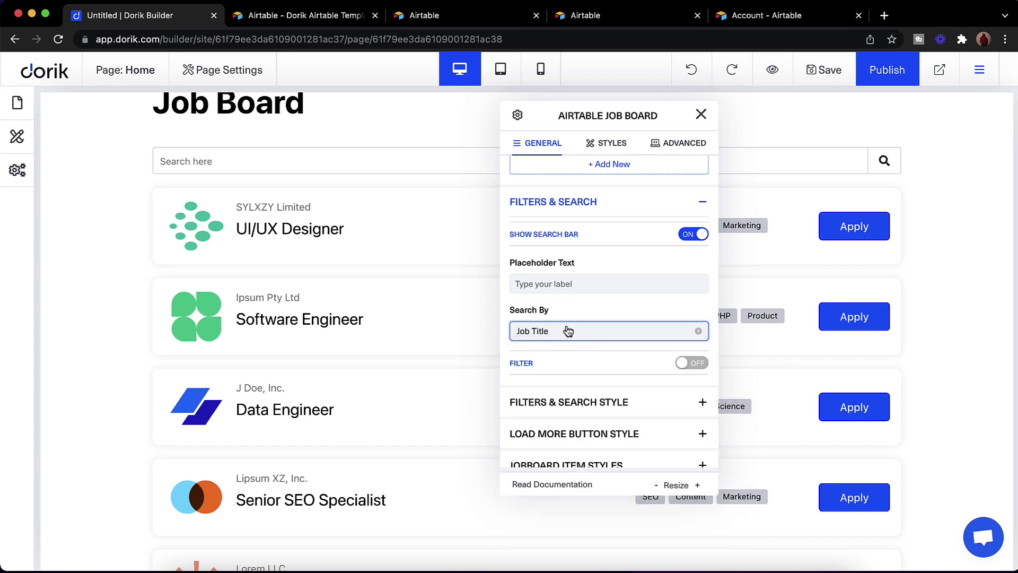
scroll(573, 337, down, 2)
click(642, 305)
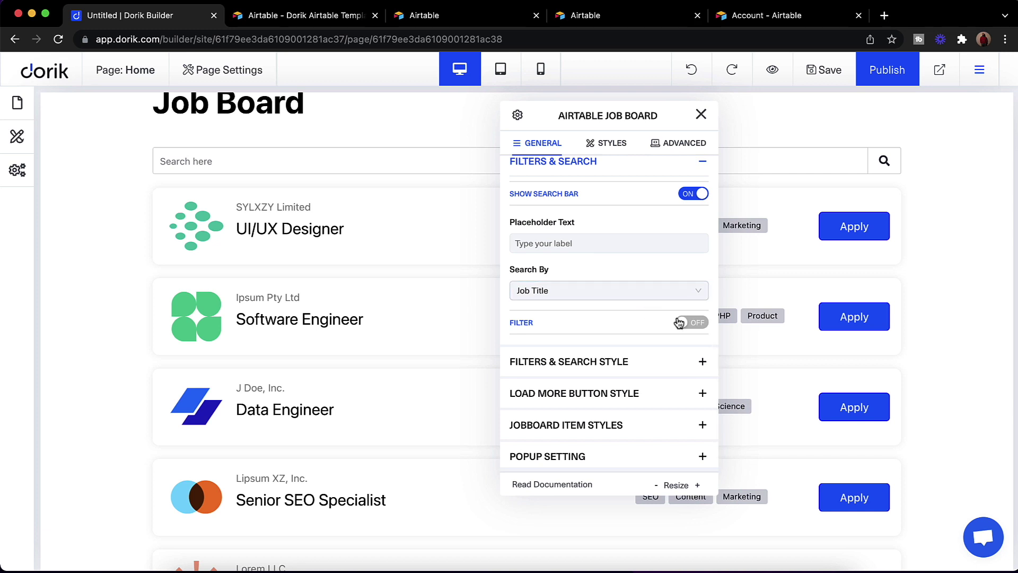
Turn on the job board's filter and add a condition that filters by Job Tags.
click(691, 323)
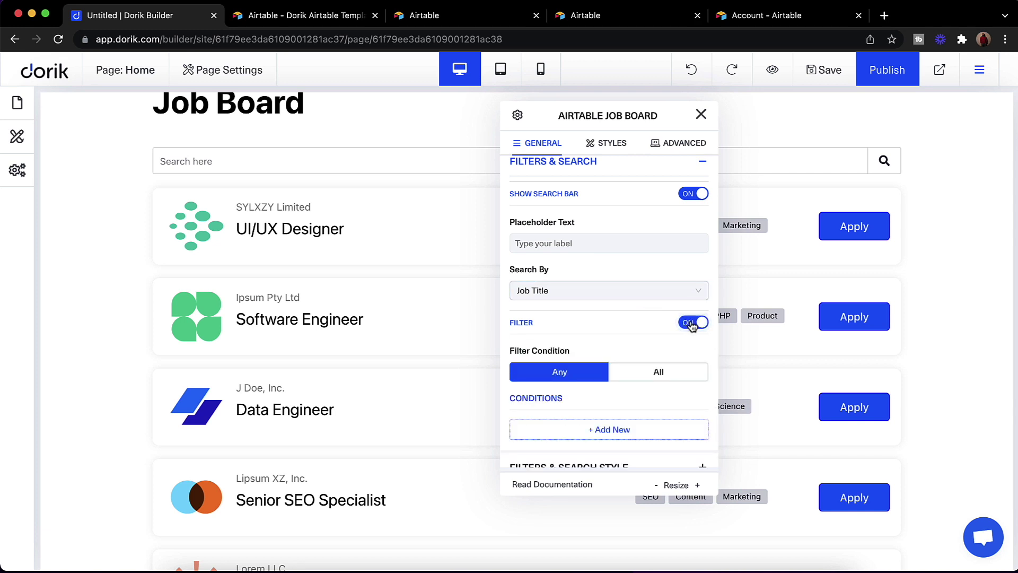
scroll(598, 313, down, 4)
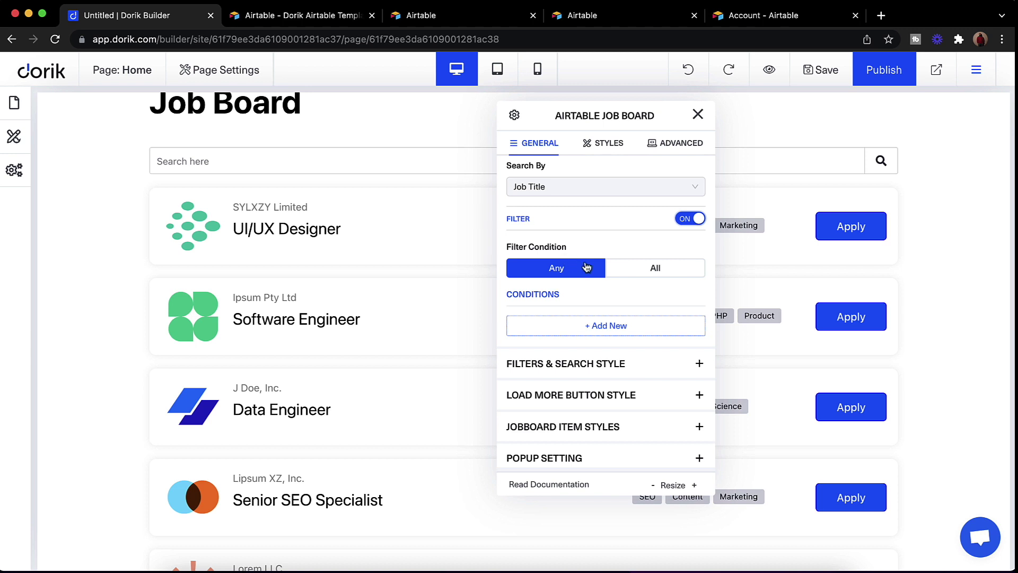
click(613, 329)
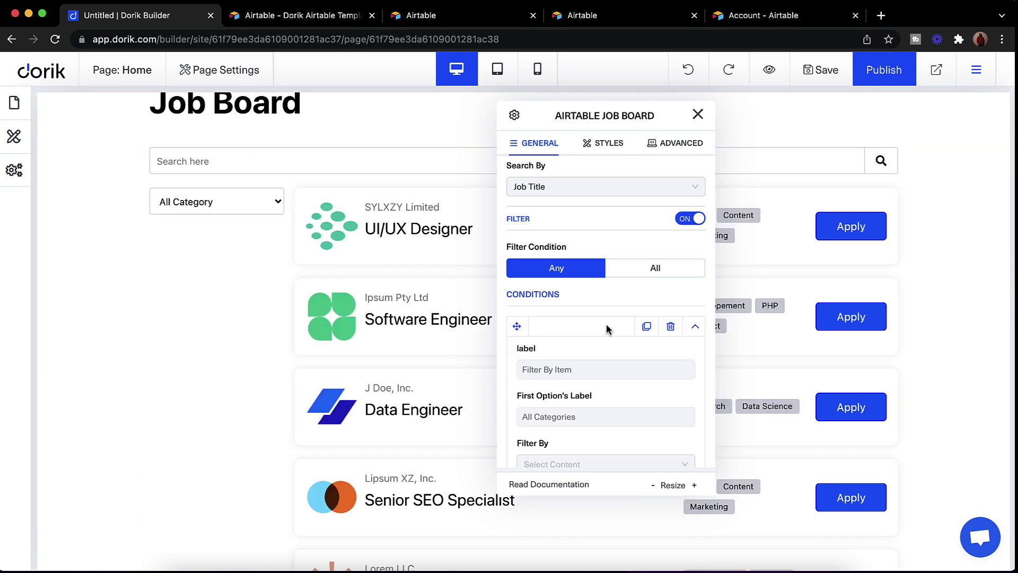
scroll(562, 313, down, 3)
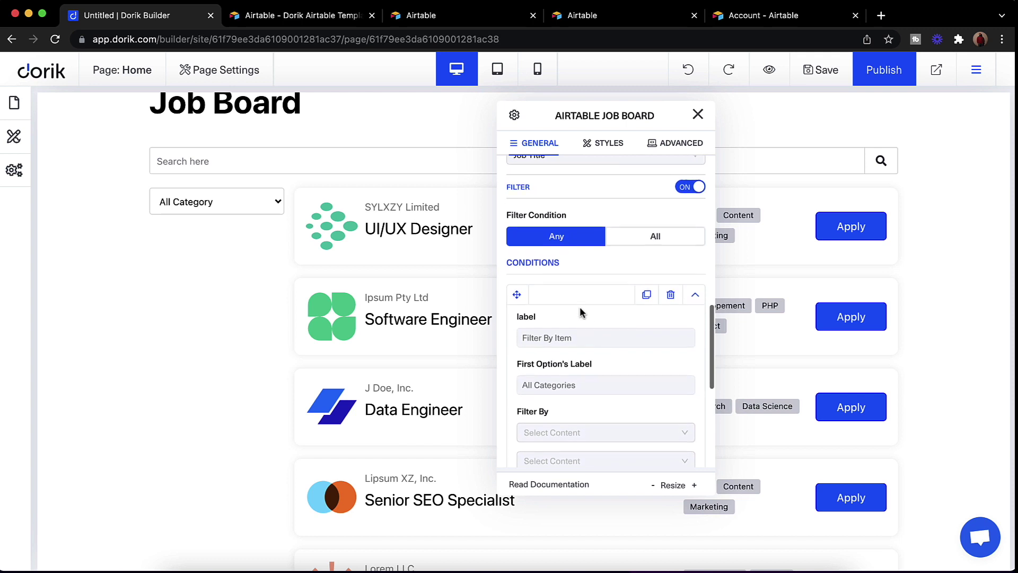
scroll(566, 294, down, 2)
click(566, 263)
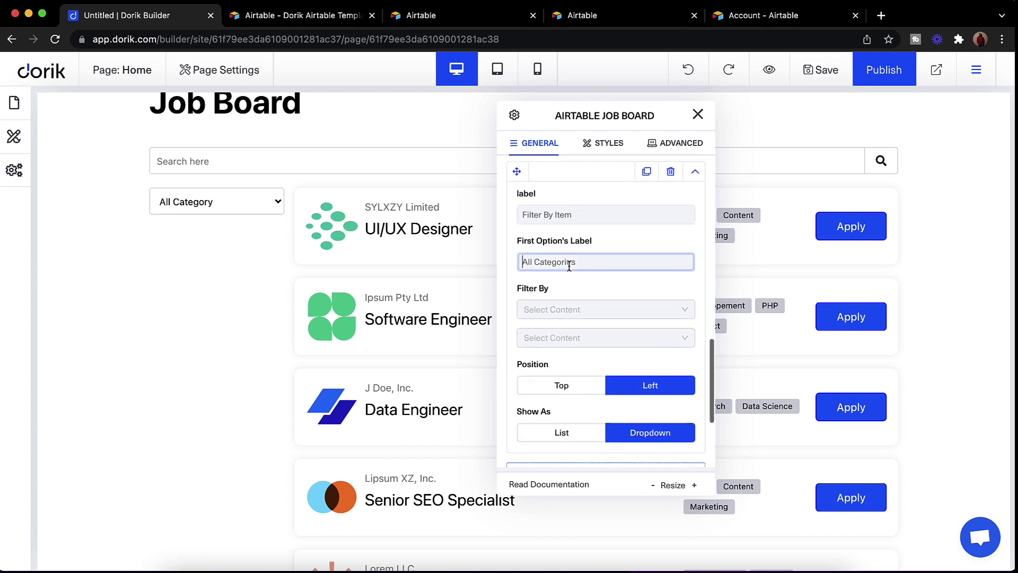
click(571, 309)
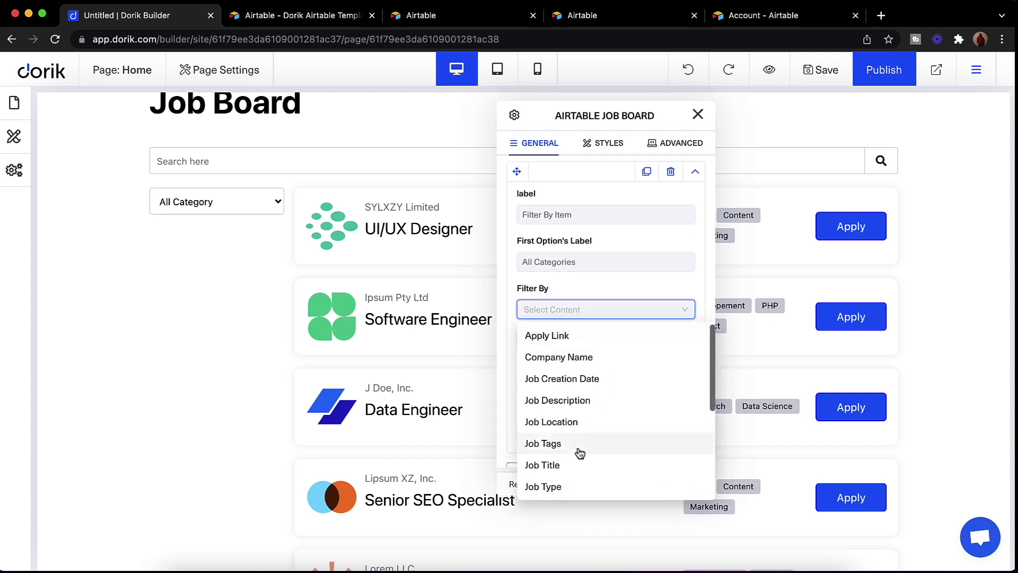
scroll(575, 455, down, 1)
click(567, 436)
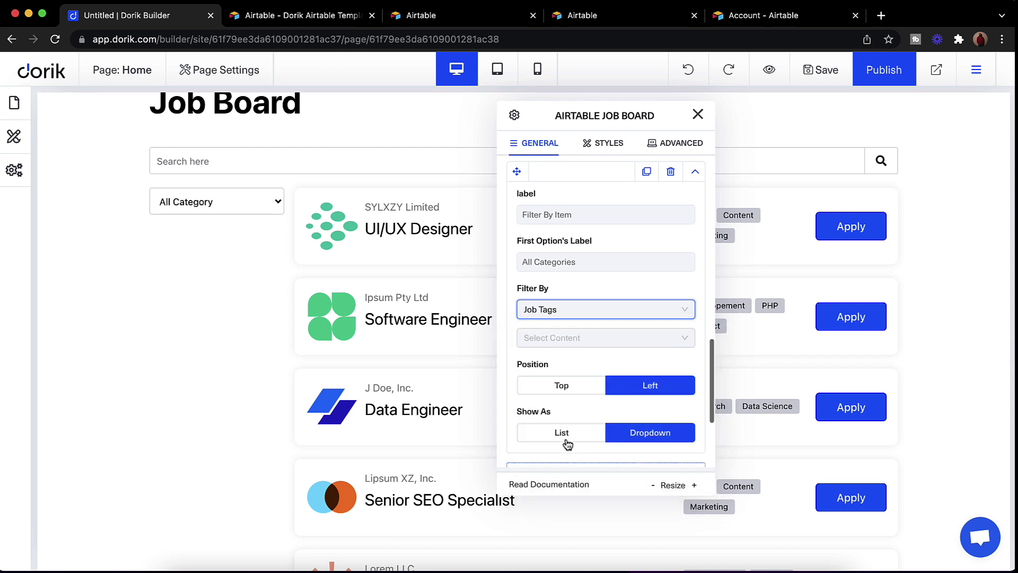
Test the tag filter on the page with Marketing and reset it to All Category.
click(212, 201)
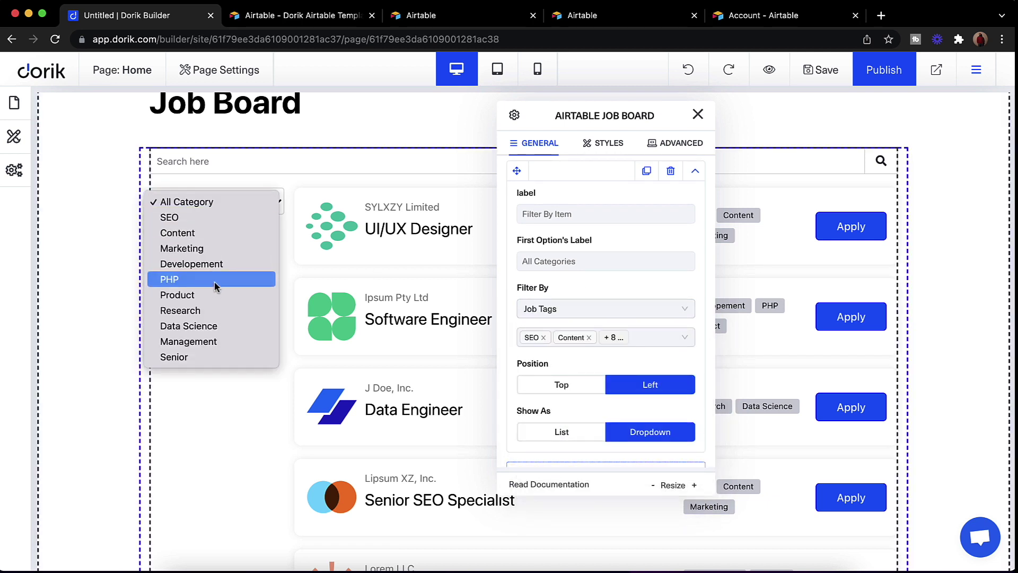
click(216, 250)
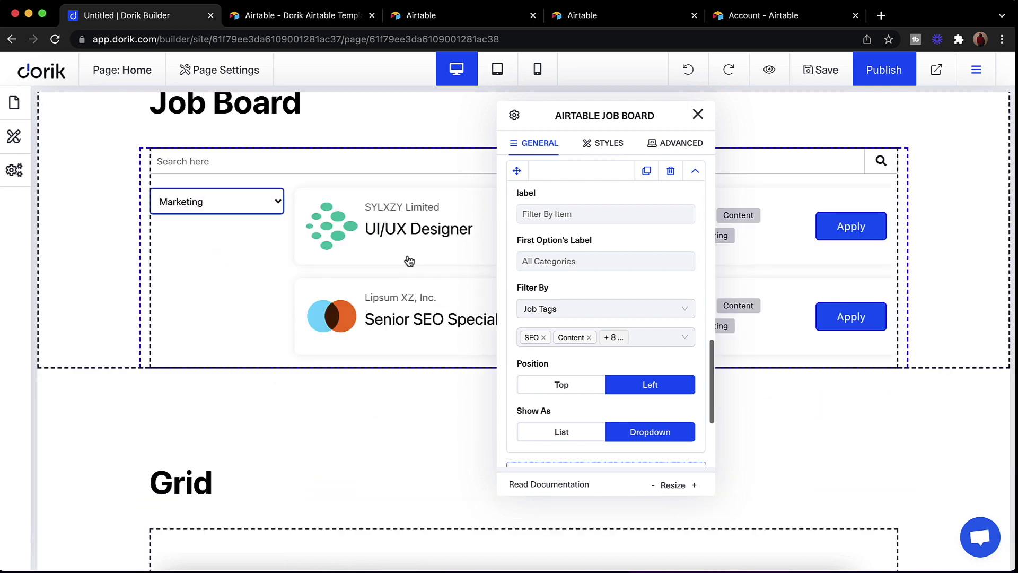
click(247, 203)
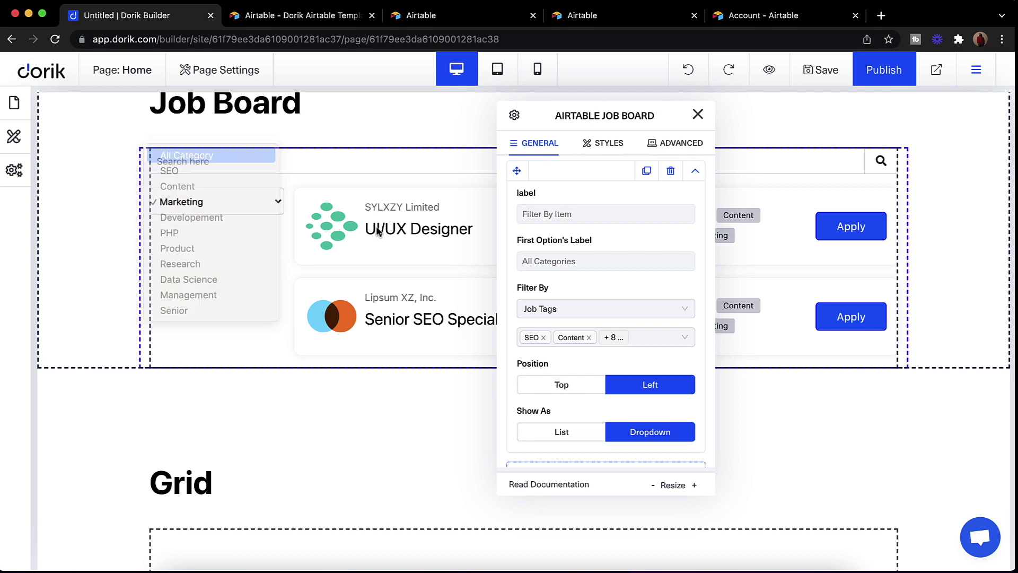
click(213, 155)
Set the Job Tags filter's position to Top, show it as a List, and close the job board settings.
click(561, 385)
scroll(670, 408, down, 1)
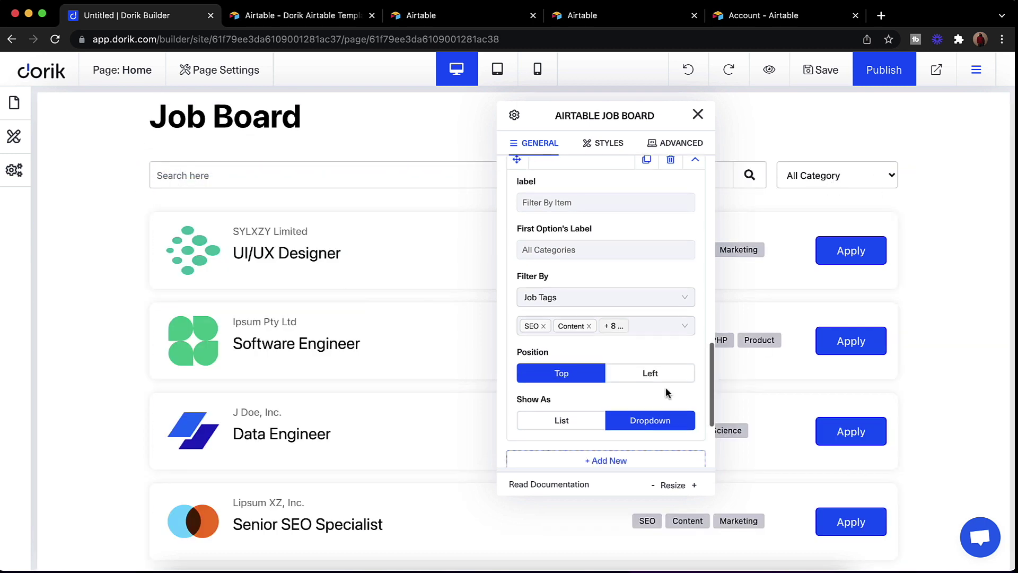
click(571, 420)
click(697, 114)
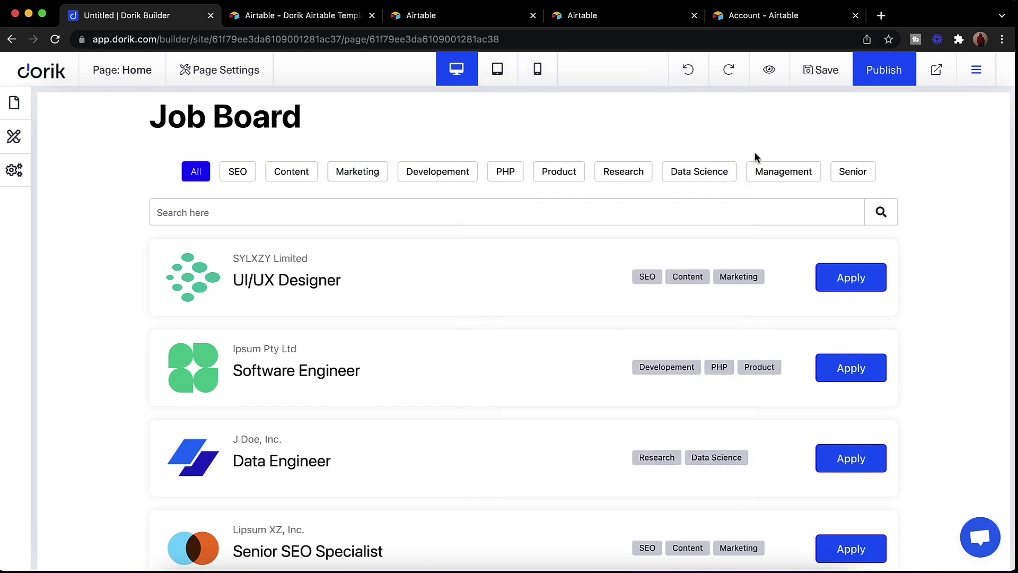
Reopen the job board settings and add a second filter condition that filters by Job Location.
click(701, 164)
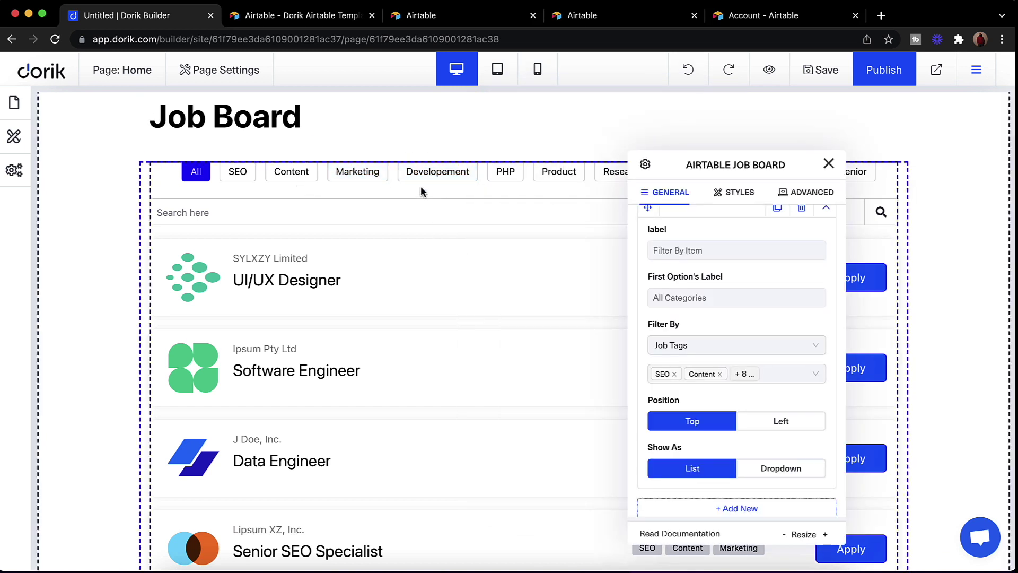
scroll(373, 209, down, 3)
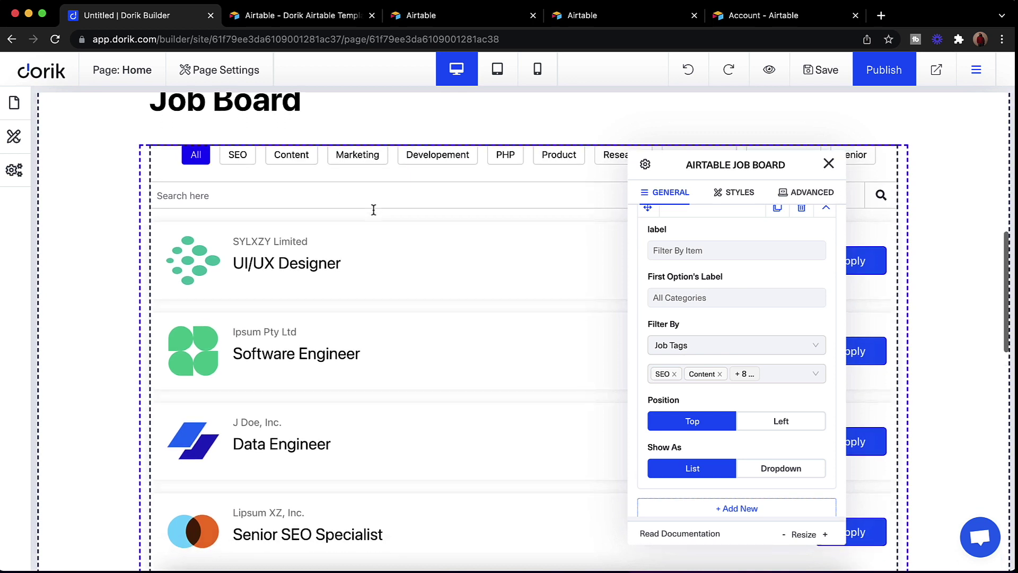
scroll(746, 310, up, 2)
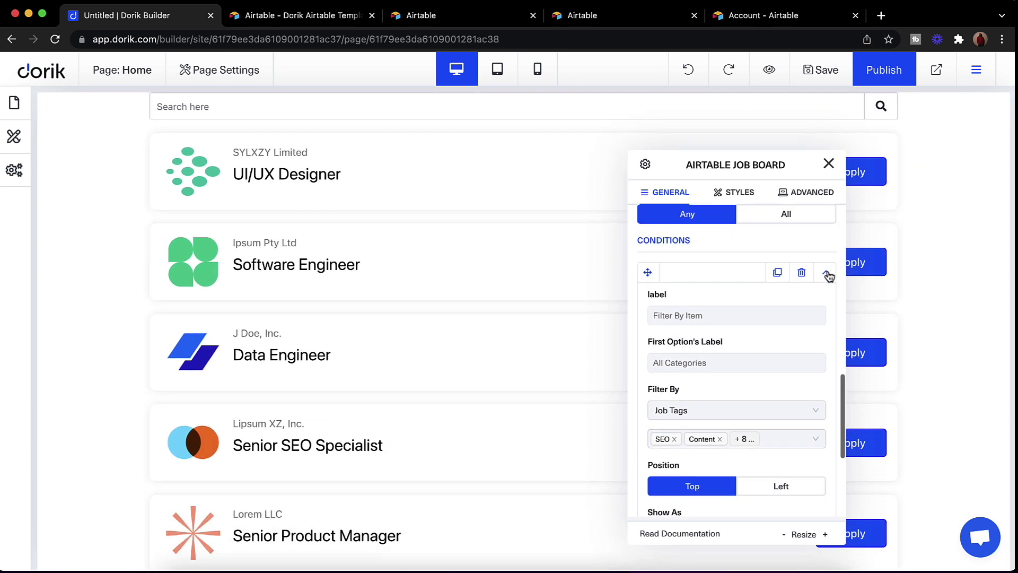
click(827, 269)
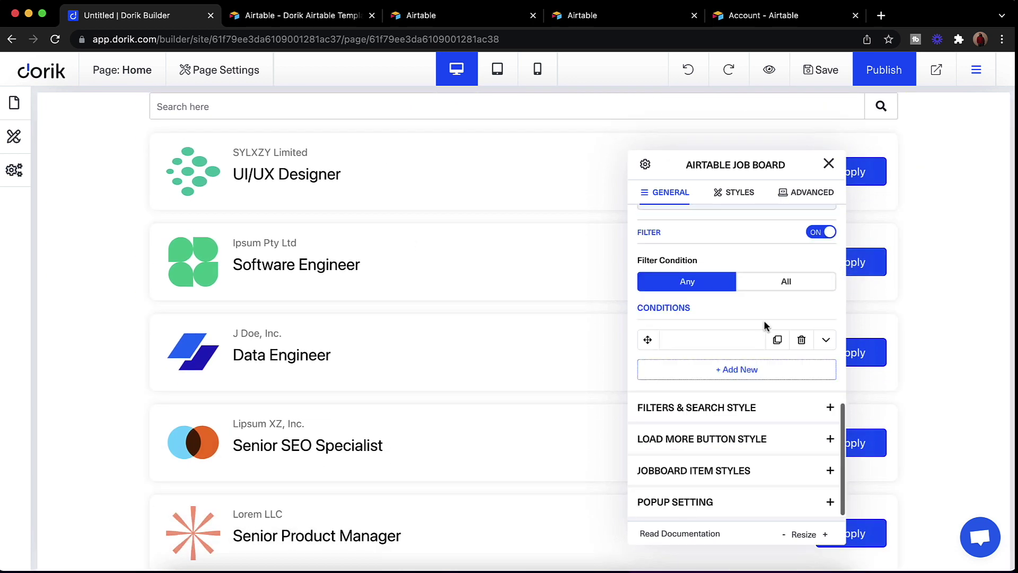
click(750, 373)
scroll(726, 339, down, 1)
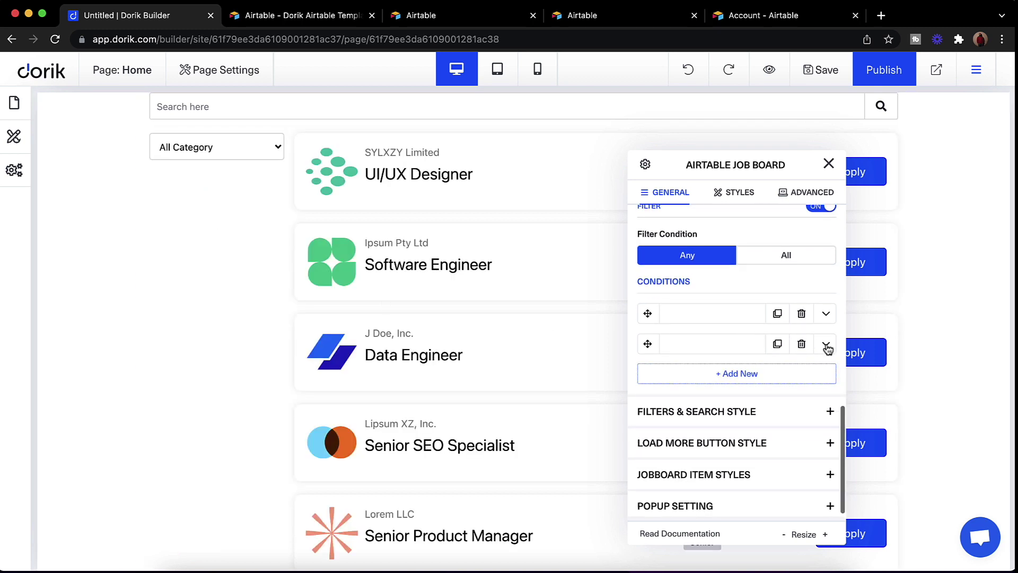
click(825, 344)
scroll(723, 326, down, 3)
scroll(724, 329, down, 2)
click(698, 341)
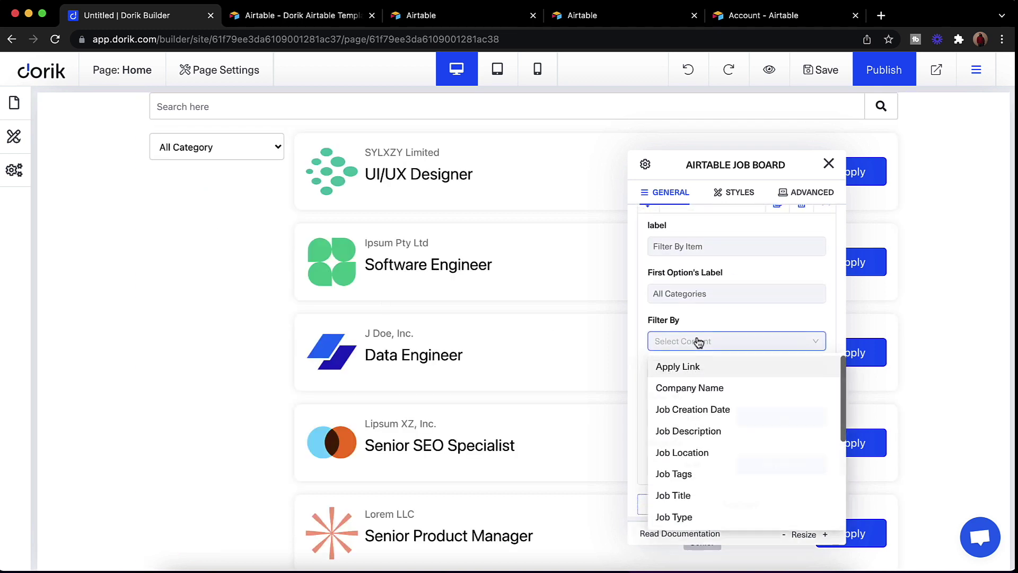
scroll(713, 447, down, 1)
click(699, 429)
Test the location filter on the page with Remote and reset it to All Category.
click(264, 150)
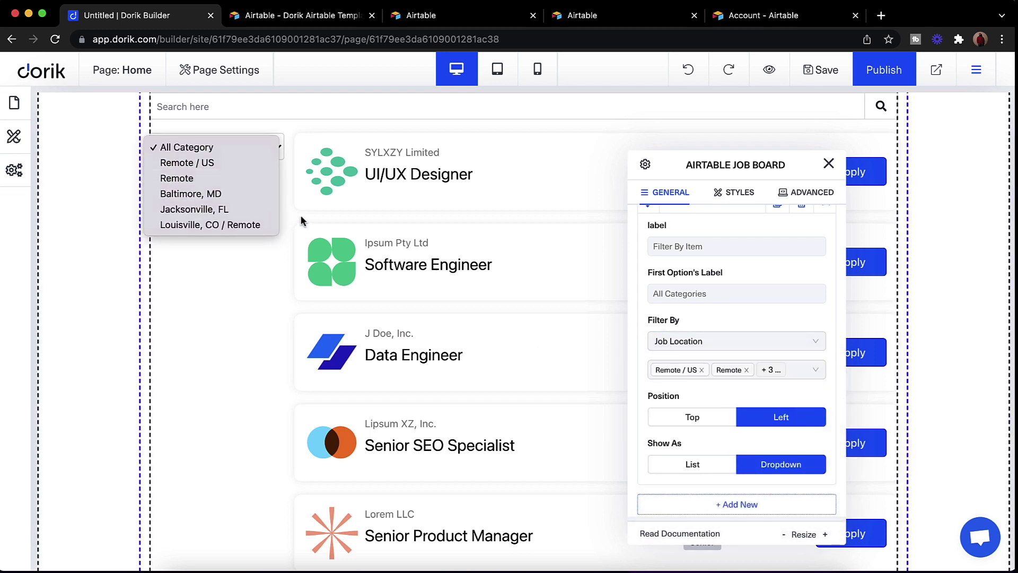
click(235, 178)
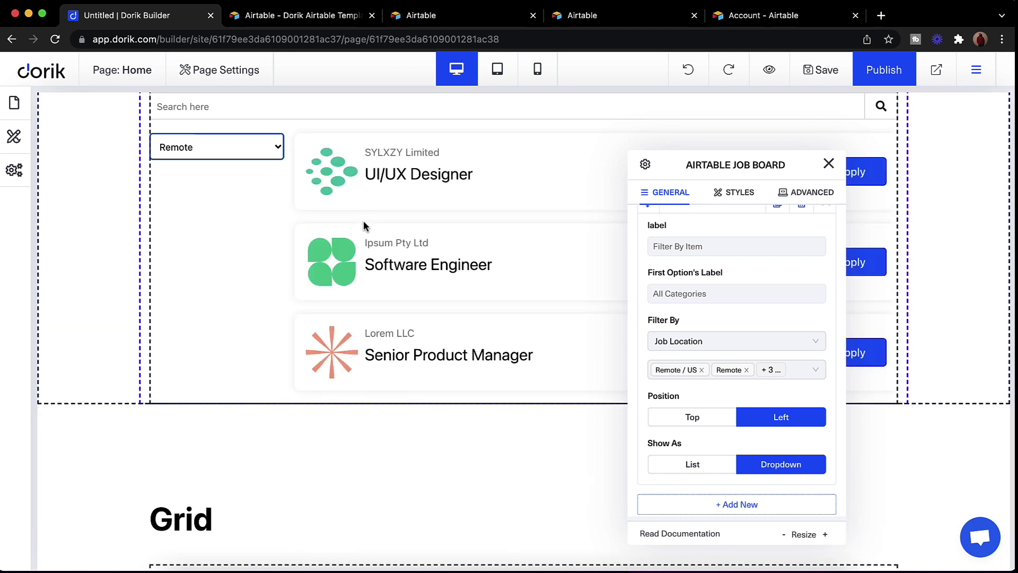
click(261, 147)
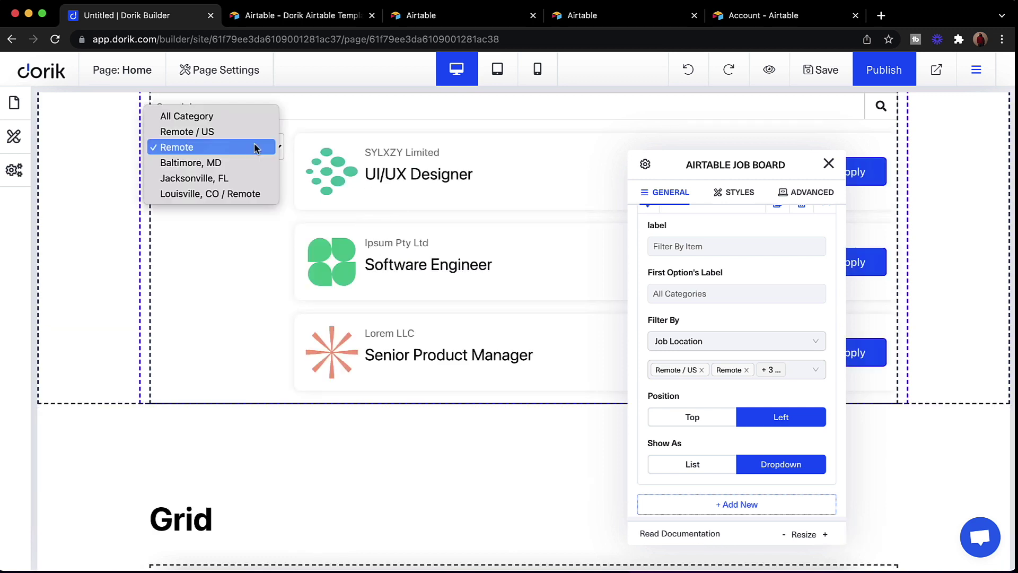
click(243, 120)
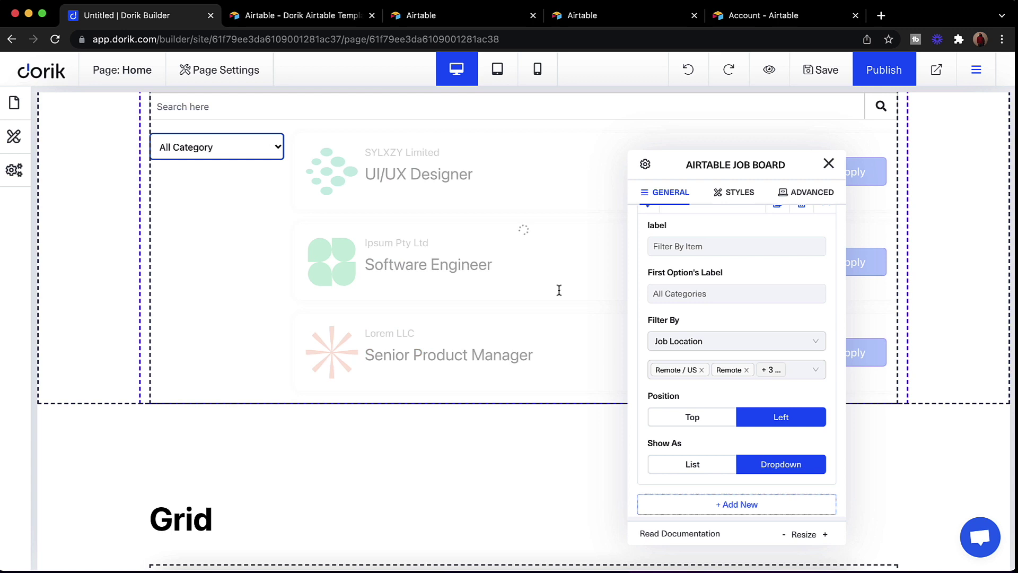
Expand Filters & Search Style and examine the Search Style options for text size, color, and border.
scroll(750, 301, up, 2)
scroll(750, 300, up, 2)
scroll(749, 300, down, 6)
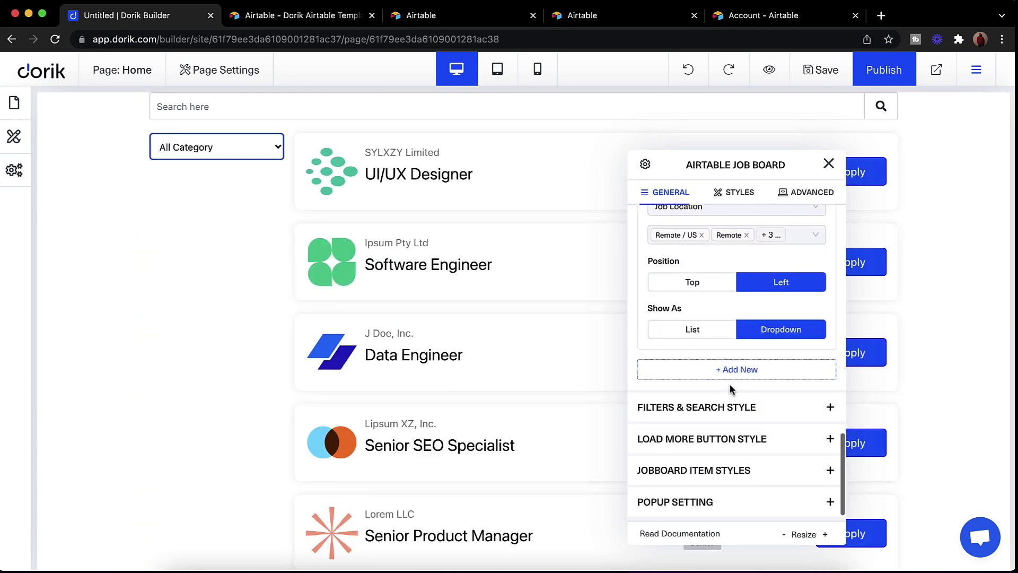
click(668, 408)
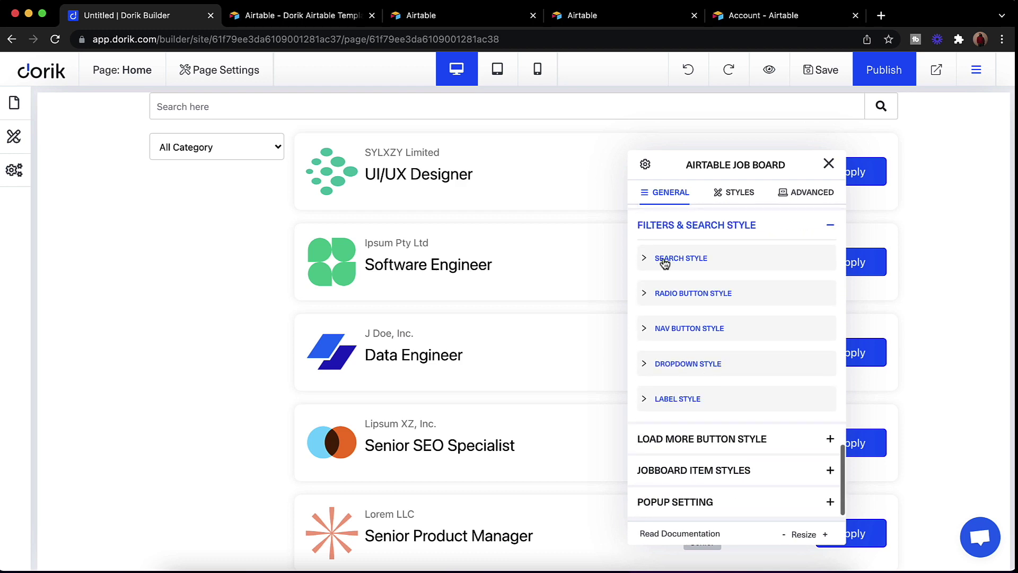
scroll(404, 211, up, 4)
scroll(404, 216, down, 1)
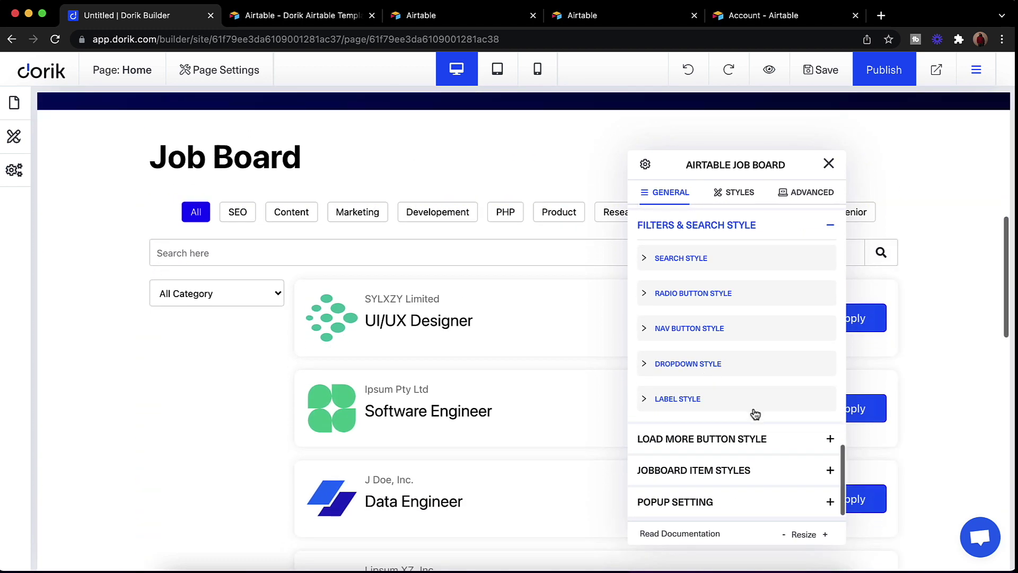
click(681, 261)
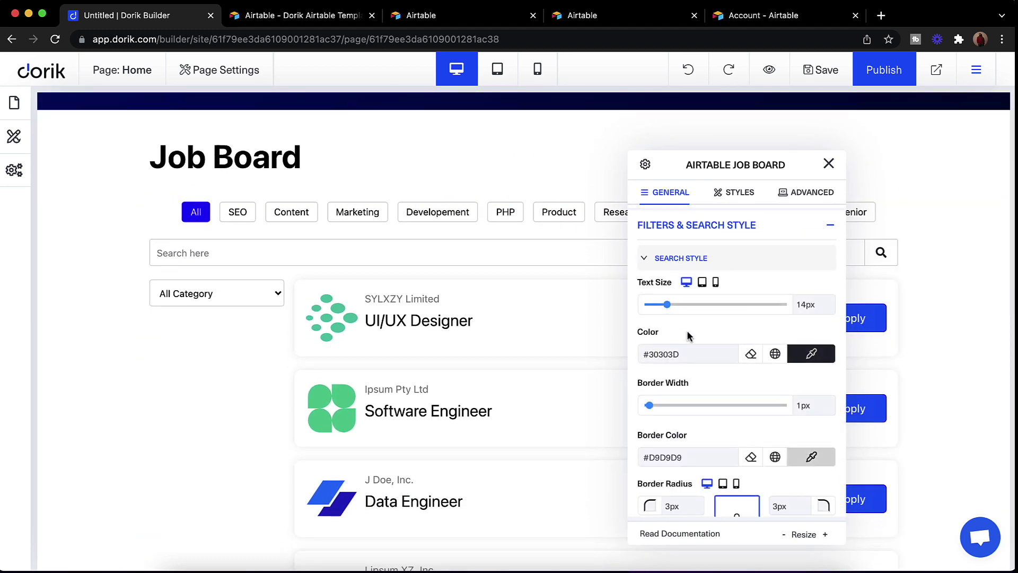
scroll(737, 355, down, 4)
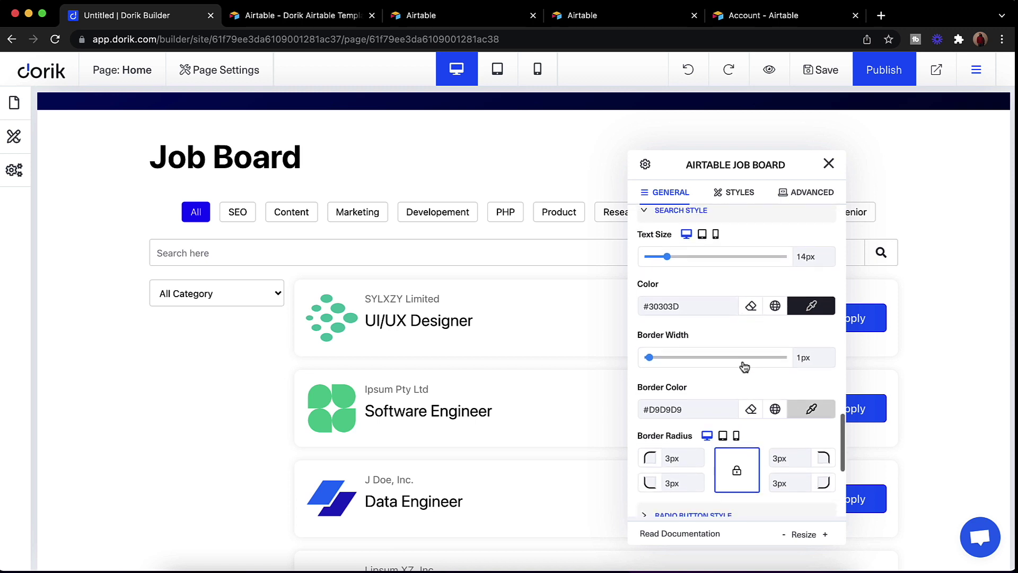
scroll(712, 354, up, 4)
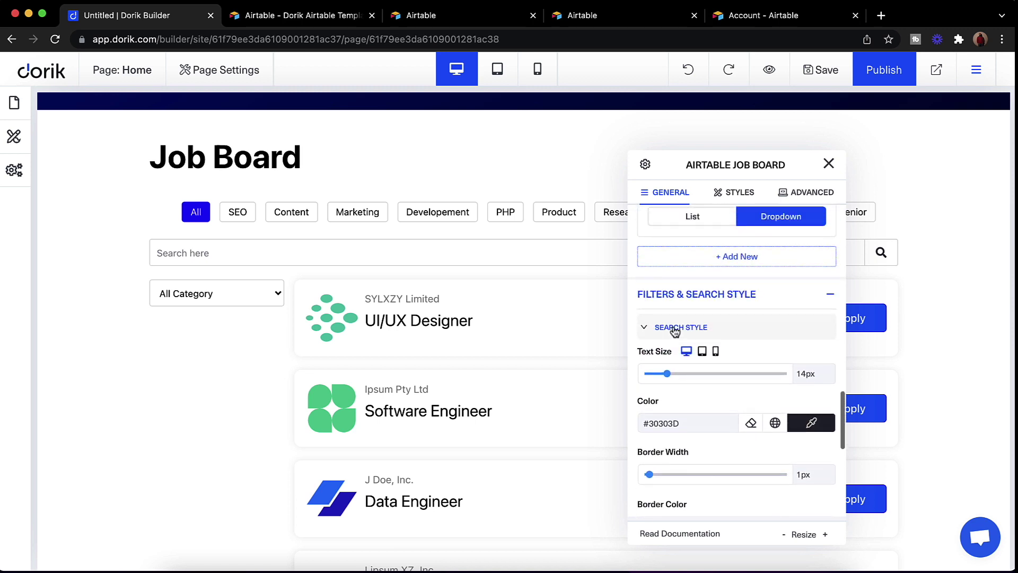
Collapse Search Style and review the remaining style groups for filters, the load more button, items, and popup.
click(670, 327)
scroll(701, 365, down, 3)
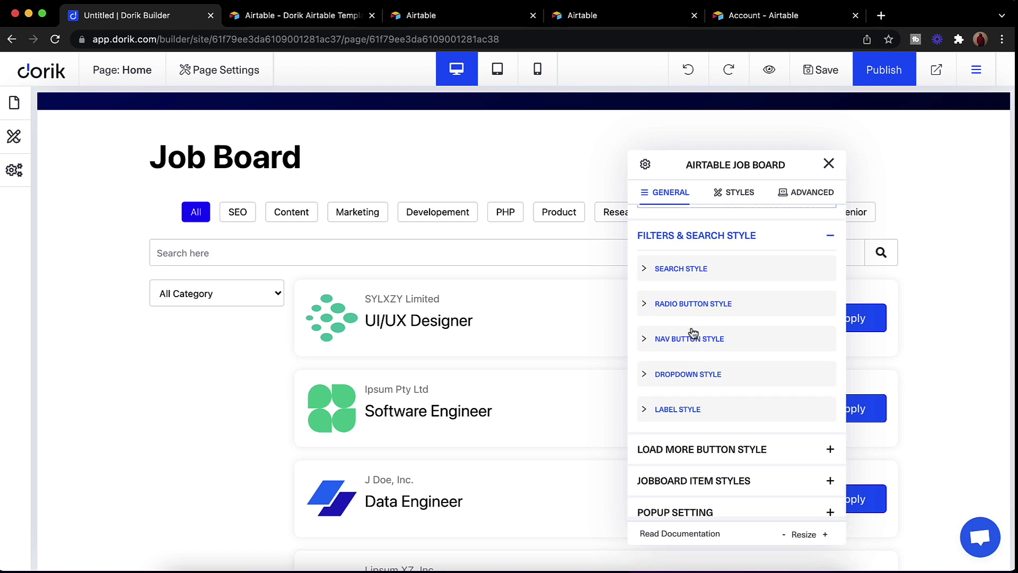
scroll(693, 332, down, 1)
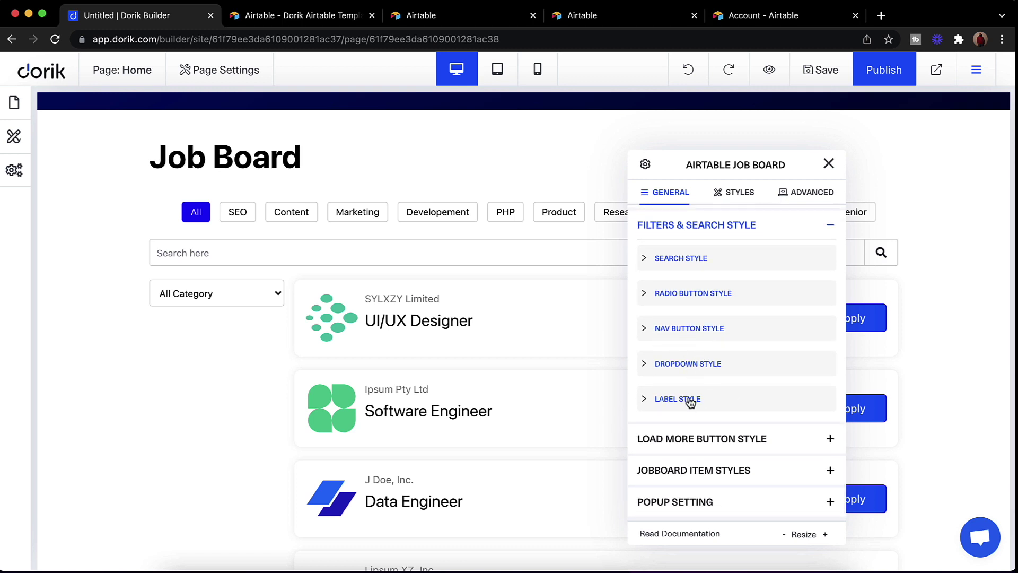
scroll(448, 364, down, 6)
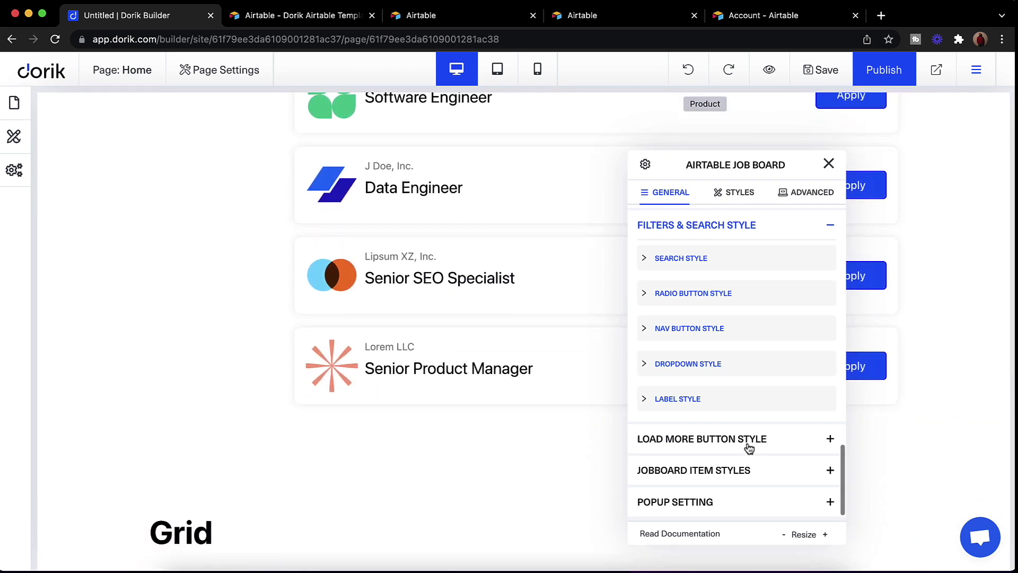
Collapse the Fields and Filters & Search sections in the job board settings.
scroll(711, 398, up, 5)
scroll(713, 398, up, 10)
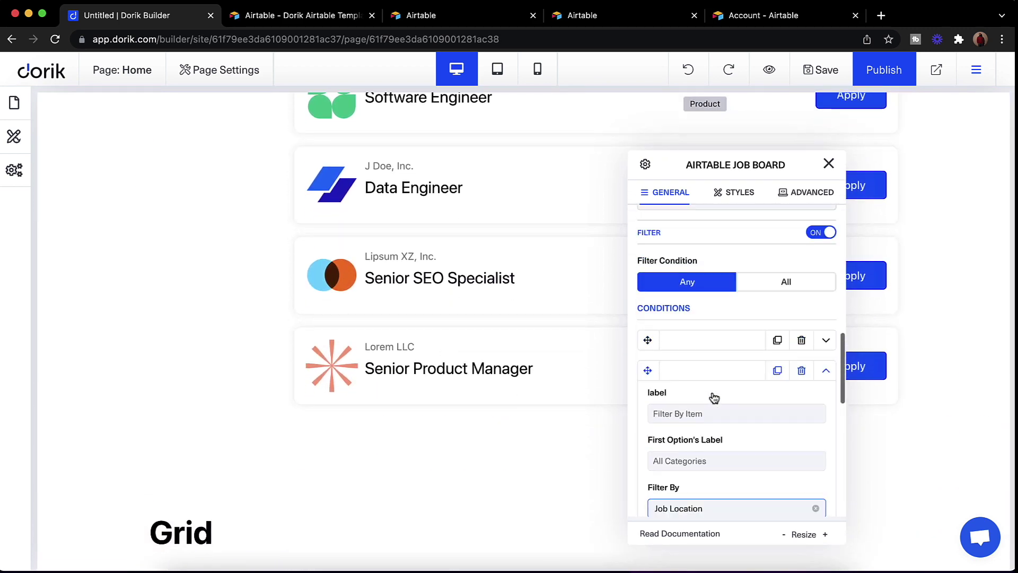
scroll(714, 398, up, 5)
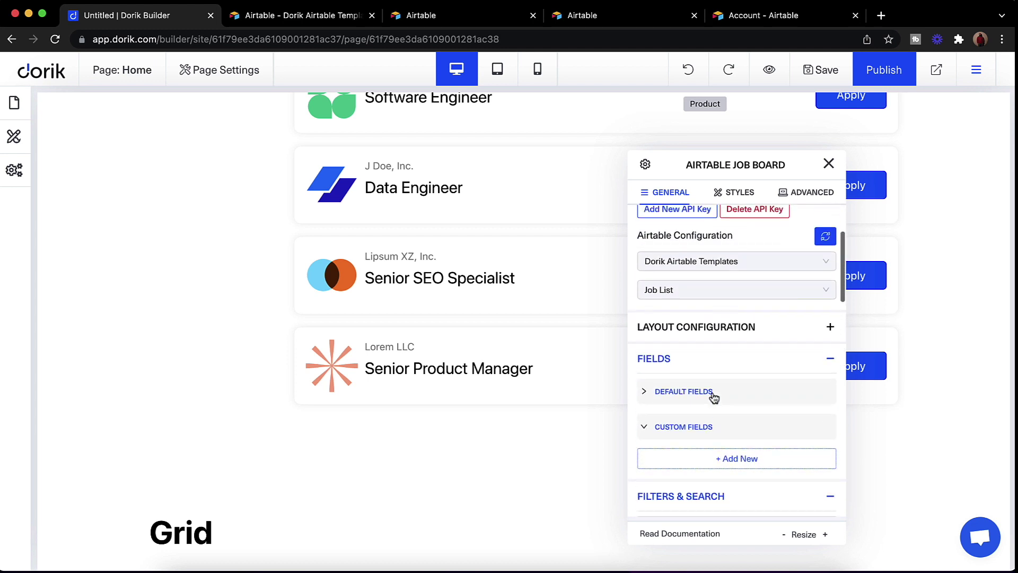
scroll(722, 415, down, 2)
click(825, 412)
click(794, 444)
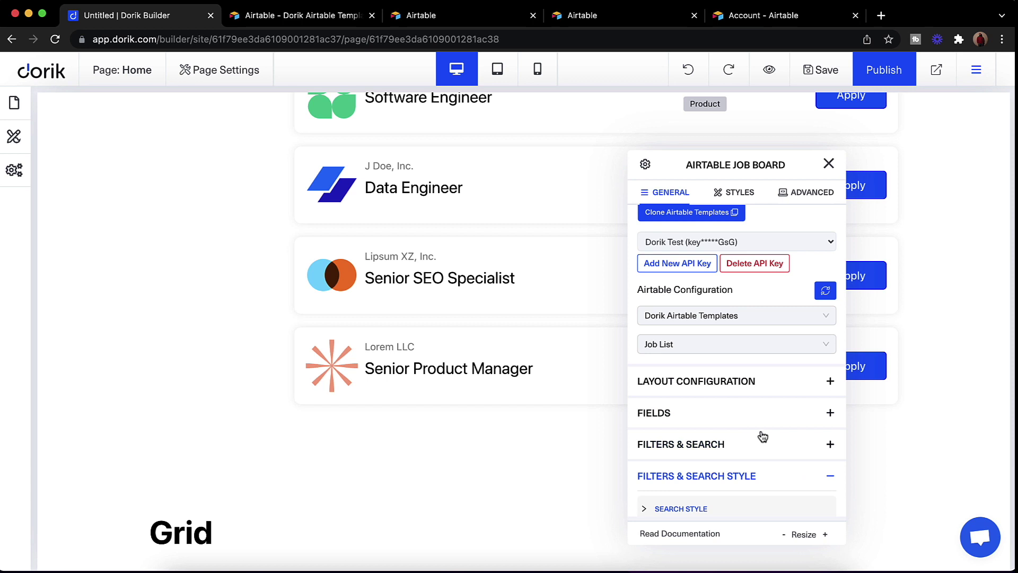
scroll(711, 416, down, 4)
scroll(711, 414, down, 1)
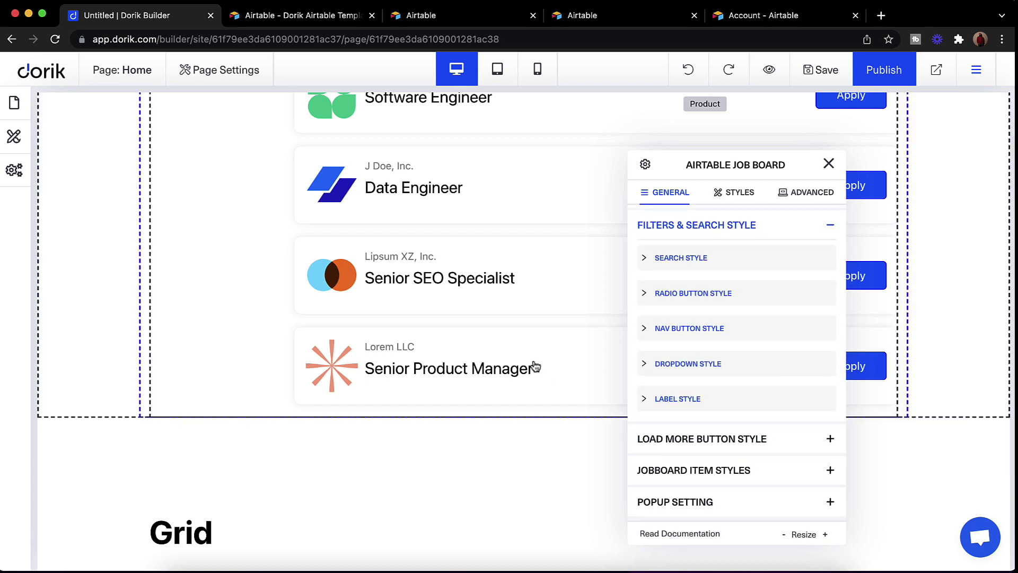
Expand Jobboard Item Styles and set the gap between items to 12px.
scroll(530, 367, up, 4)
click(762, 480)
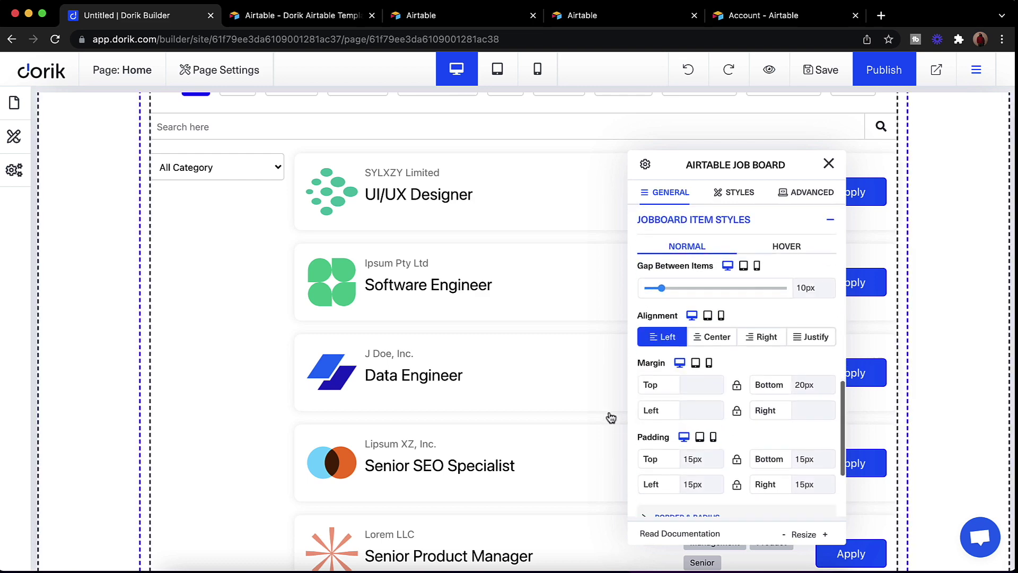
scroll(469, 318, up, 4)
scroll(456, 297, down, 2)
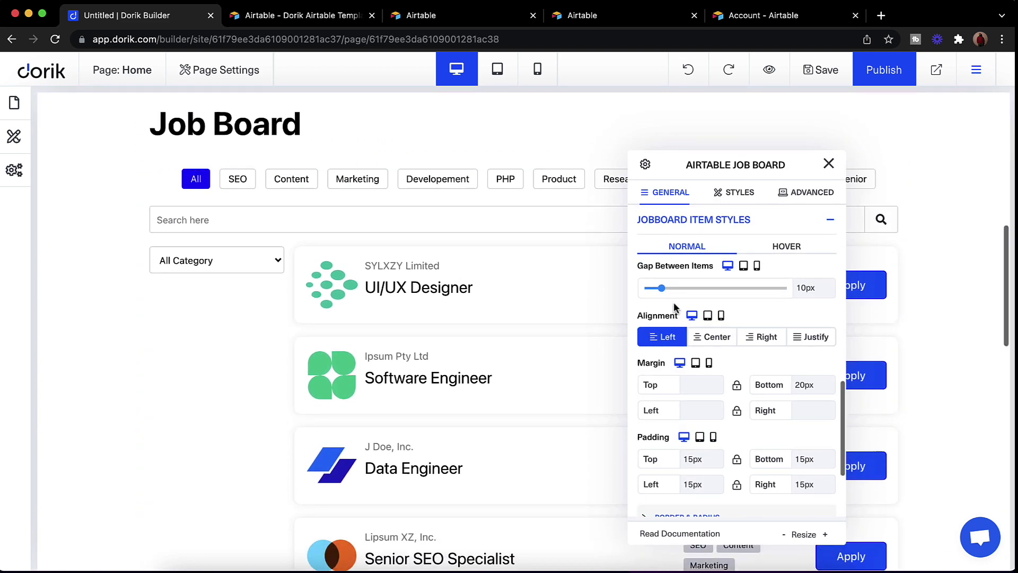
scroll(475, 286, down, 2)
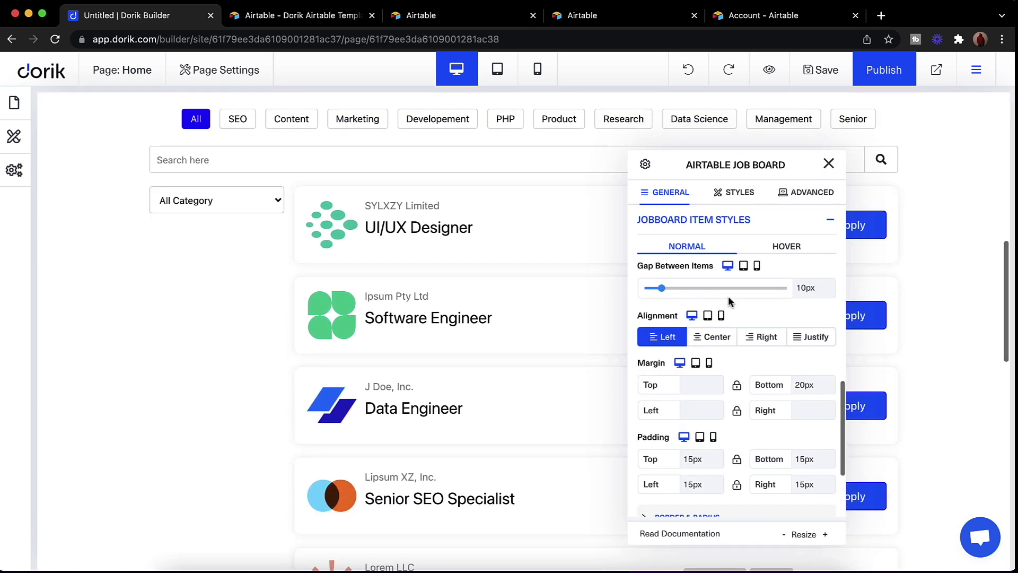
drag(663, 293, 665, 293)
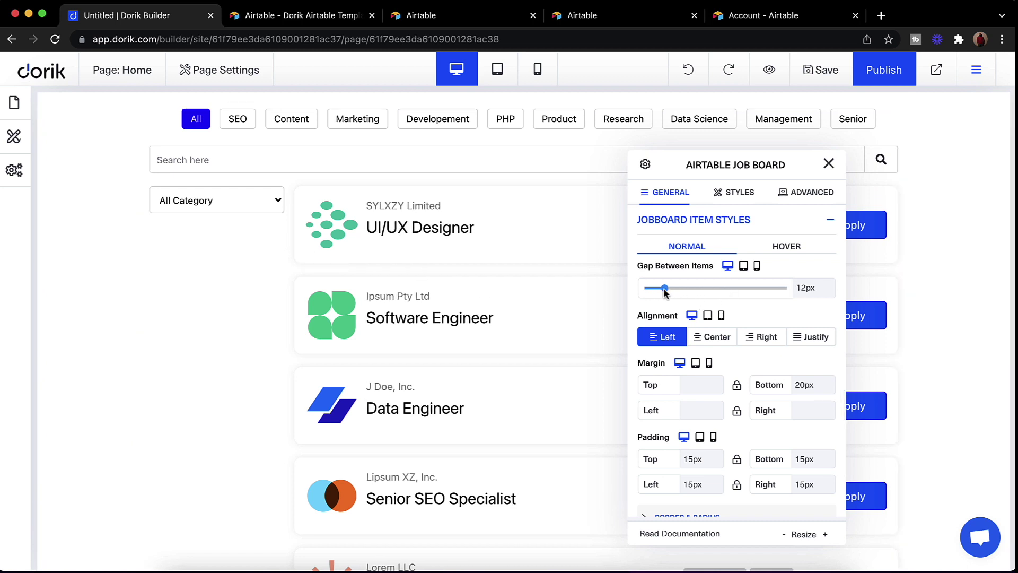
Try a bottom margin of 40px on the job board items and set it back to 20px.
scroll(705, 348, down, 1)
scroll(705, 355, down, 3)
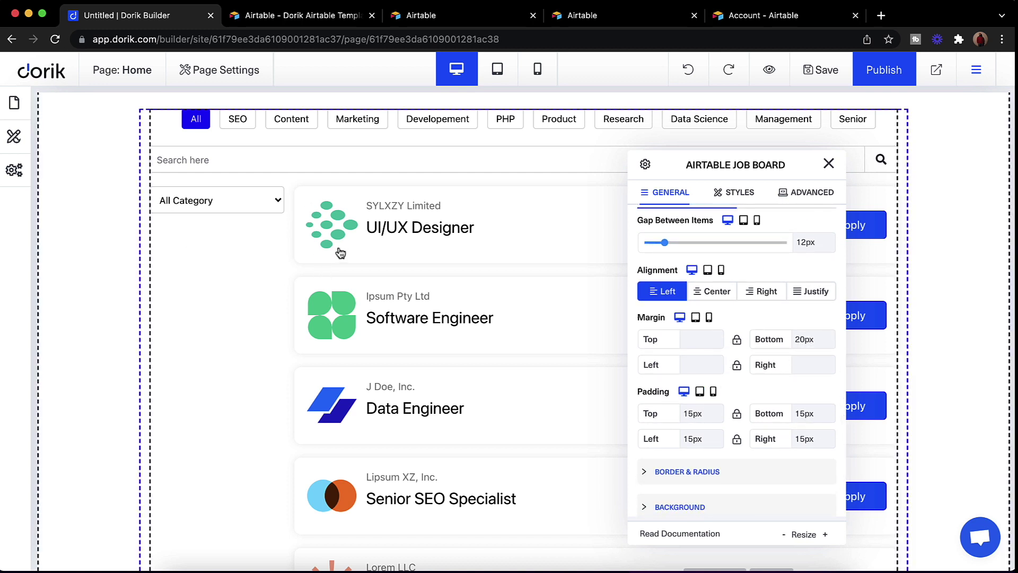
drag(798, 340, 794, 341)
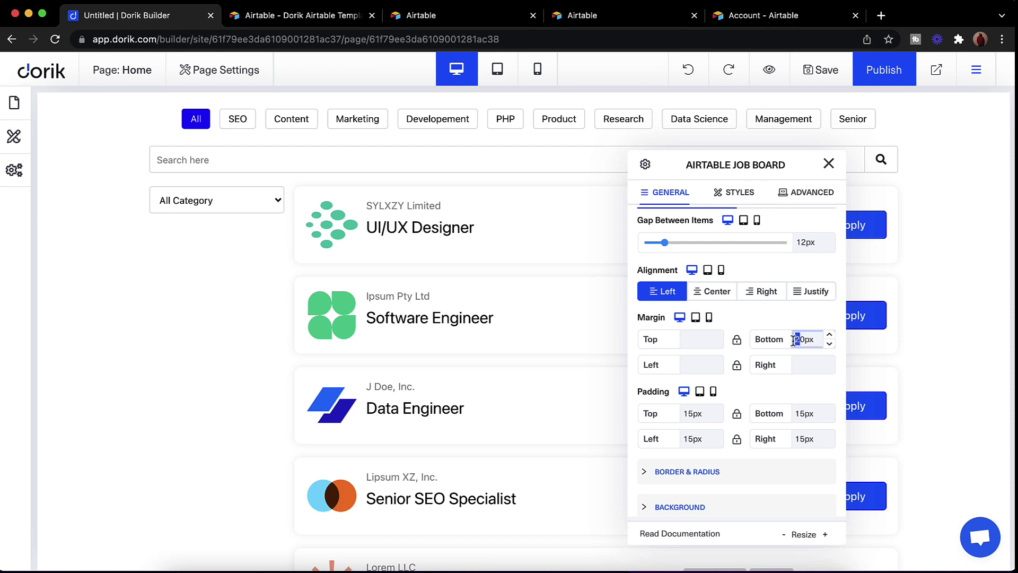
text(4)
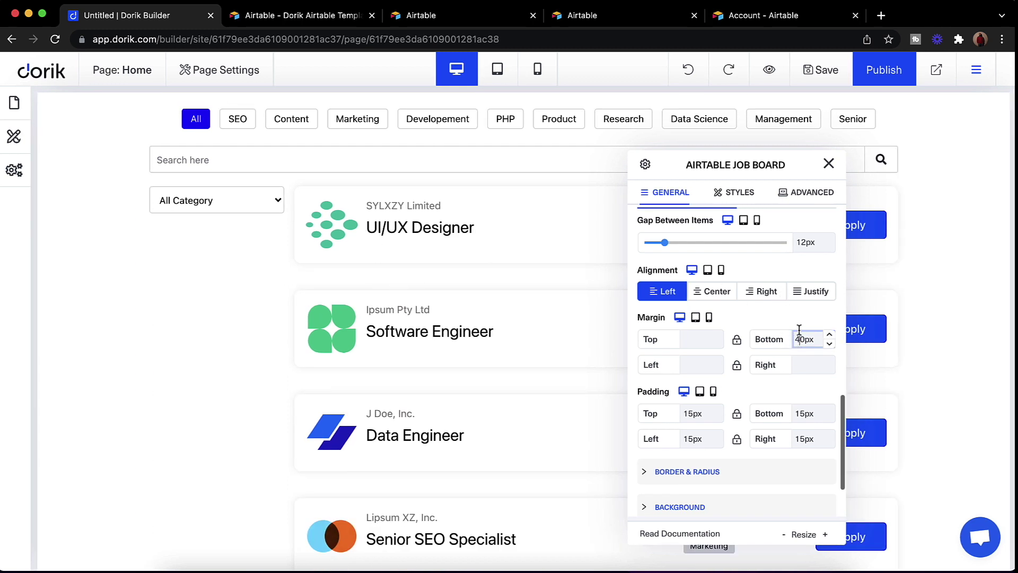
key(BackSpace)
text(2)
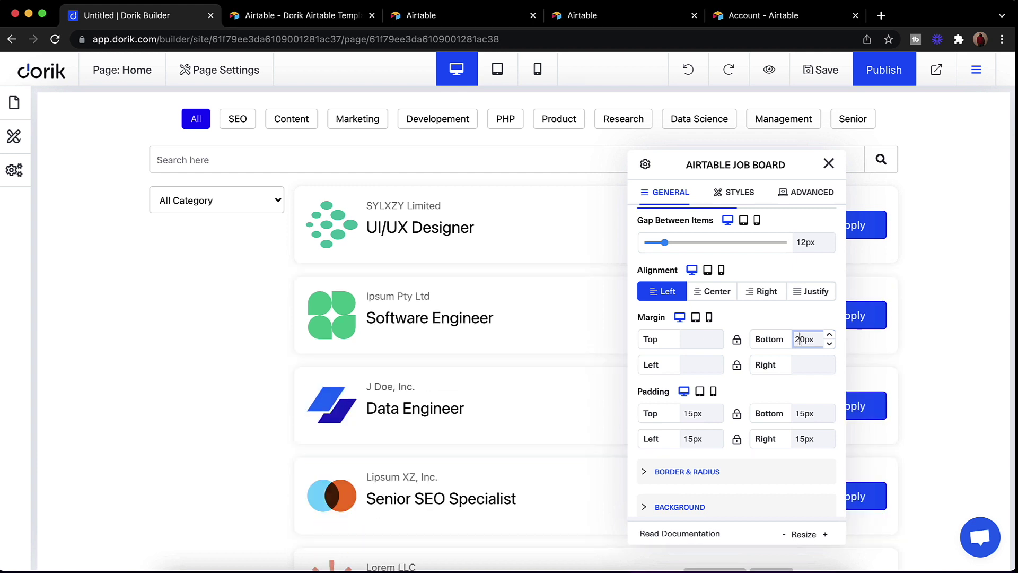
Expand Border & Radius for the job board items, try border color #C57171, and clear it.
scroll(744, 423, down, 3)
click(724, 403)
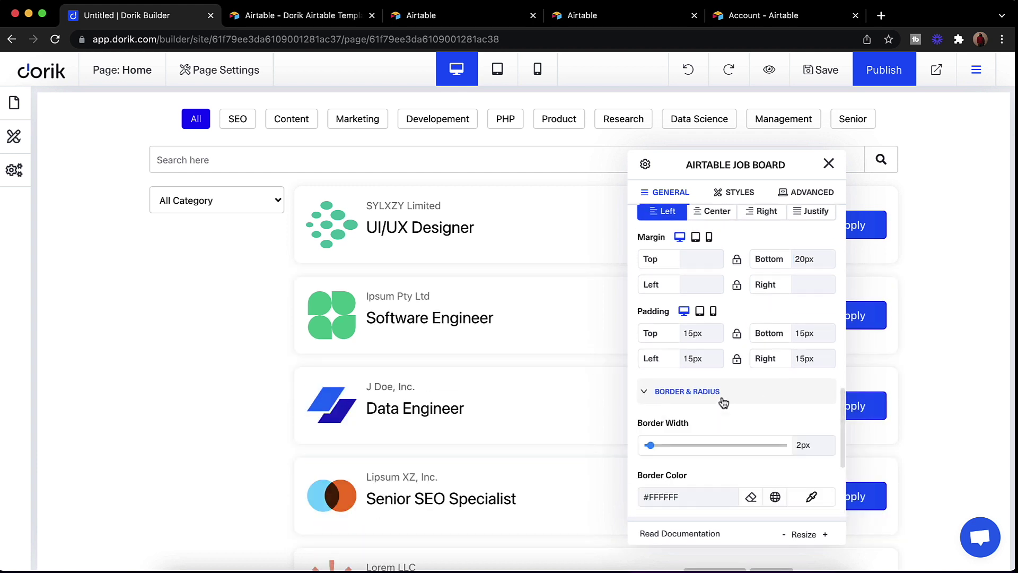
scroll(724, 403, down, 3)
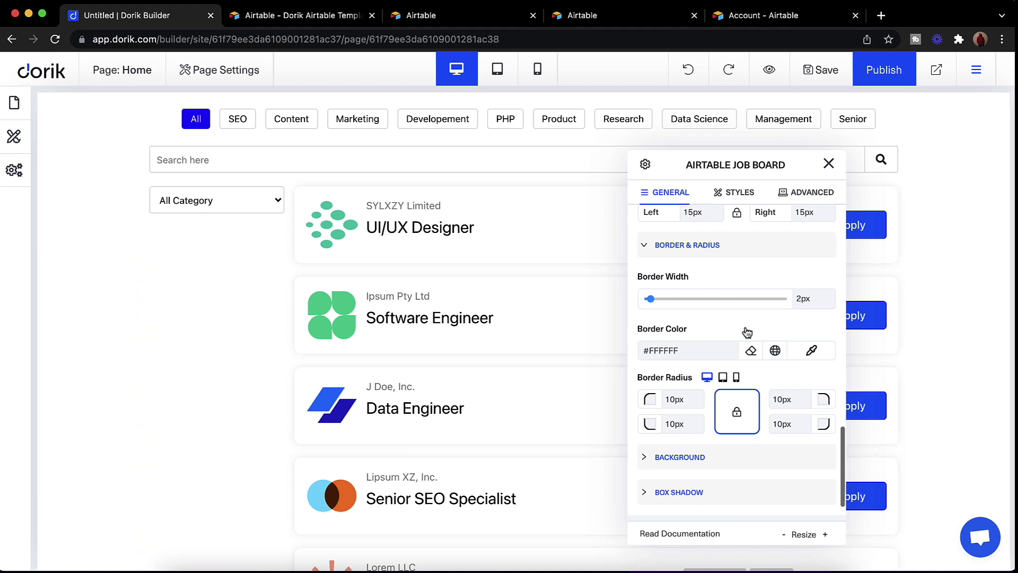
click(812, 351)
drag(869, 317, 902, 293)
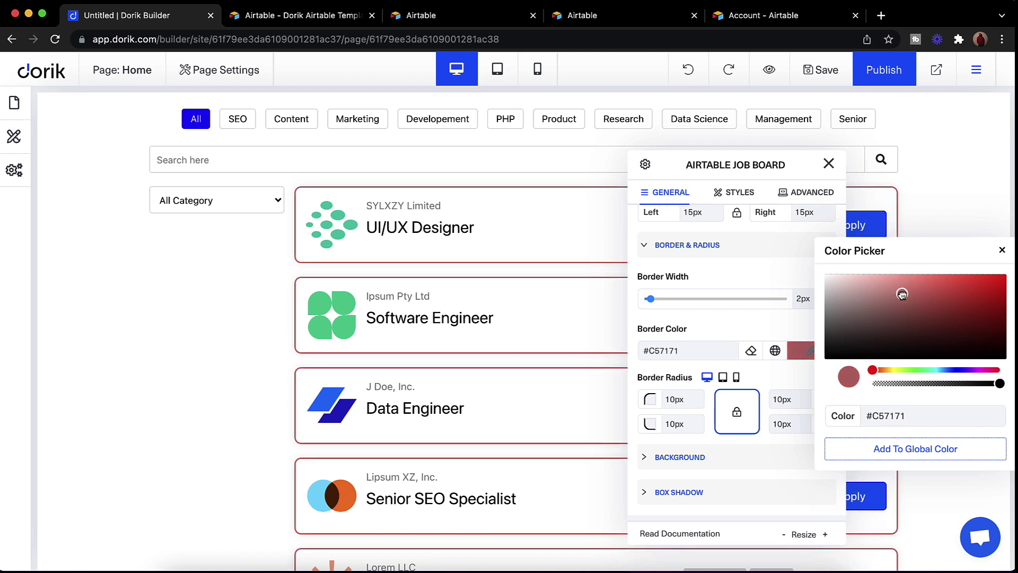
click(751, 350)
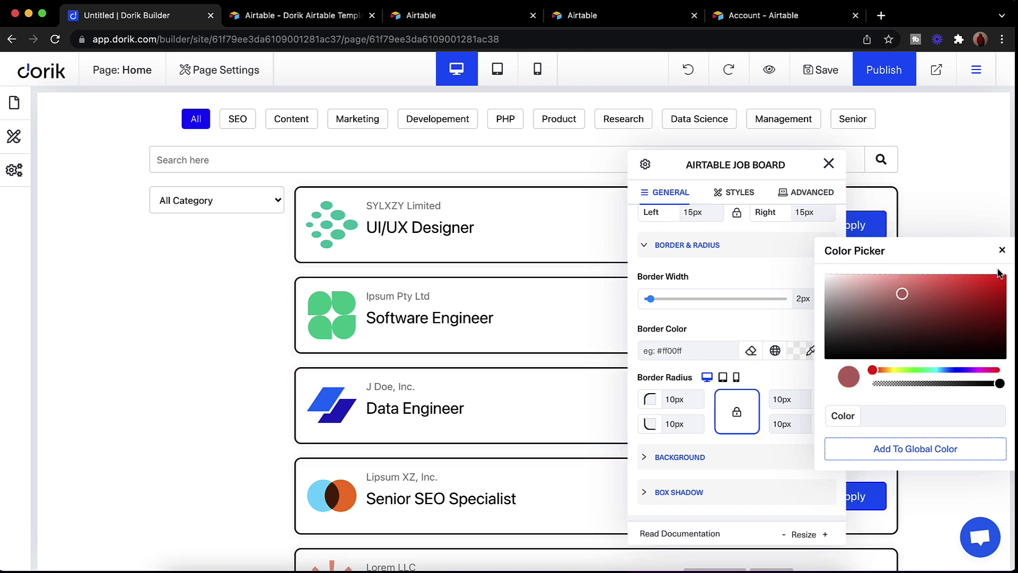
click(1002, 254)
Set the job board items' border color to #FFF8F8.
scroll(730, 323, down, 1)
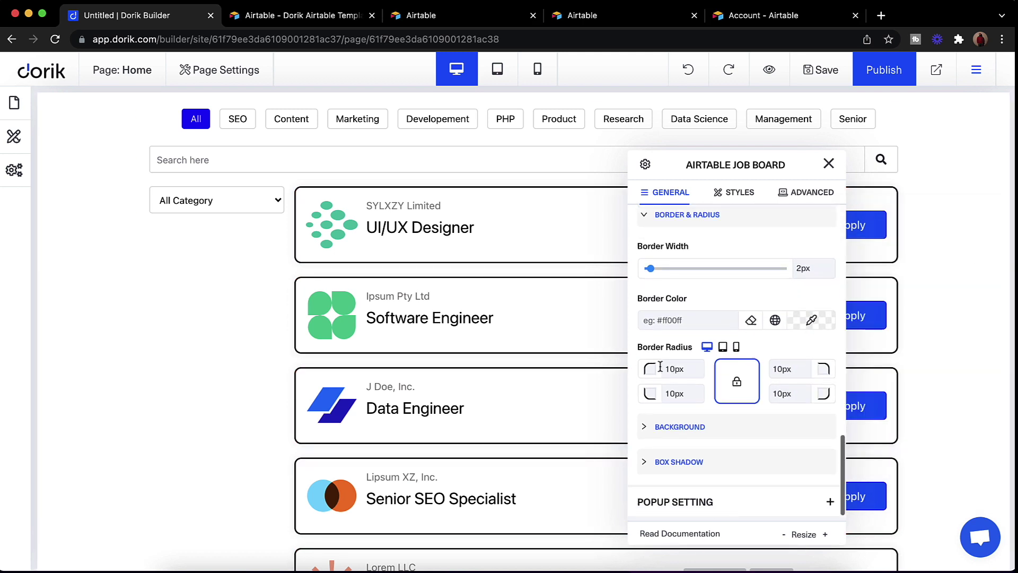
scroll(788, 333, up, 1)
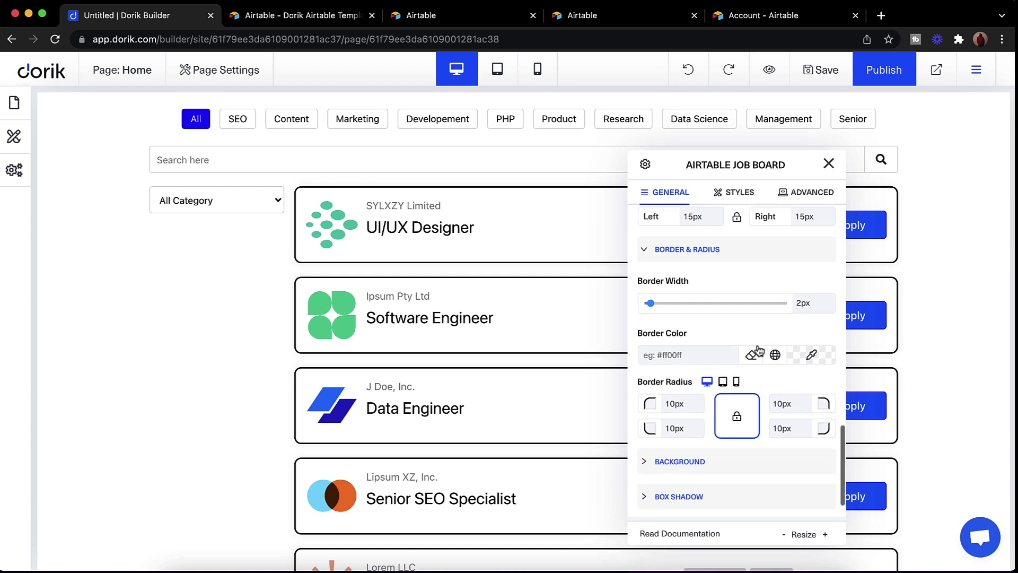
click(813, 355)
click(626, 269)
click(609, 269)
Expand the items' Background settings, try #F8B7B7 as the background color, and clear it.
scroll(720, 437, down, 1)
click(722, 428)
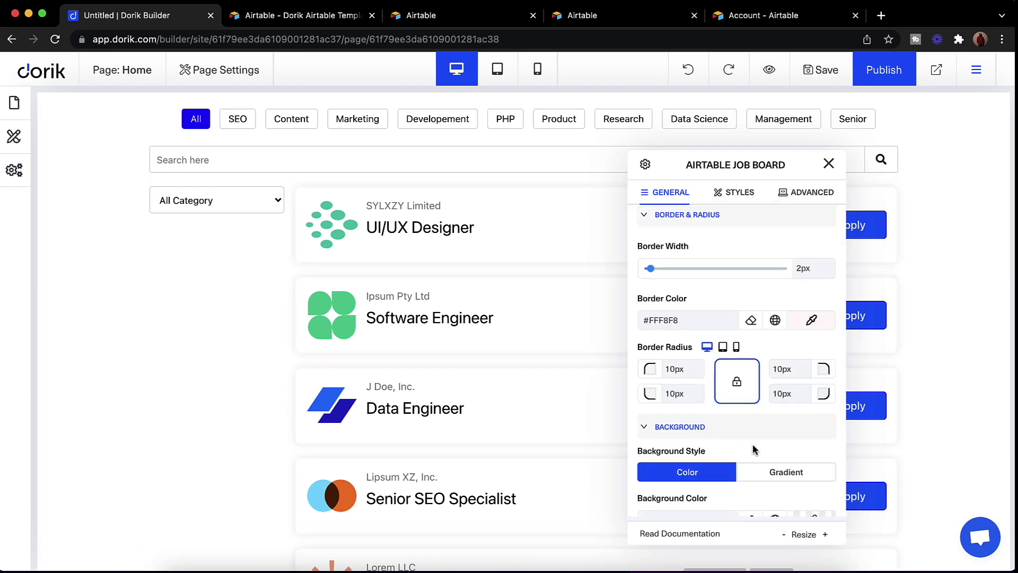
scroll(763, 441, down, 3)
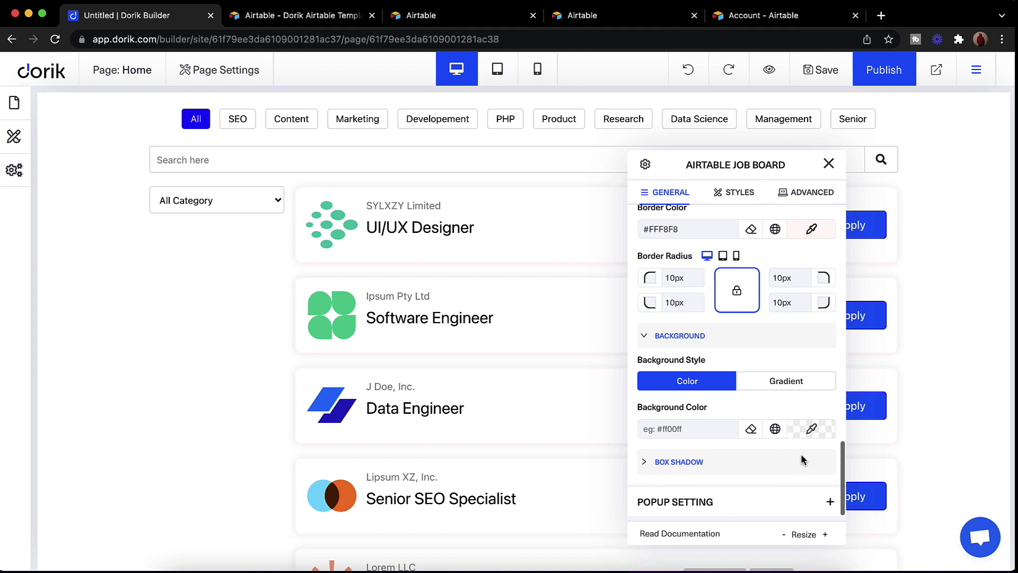
click(811, 430)
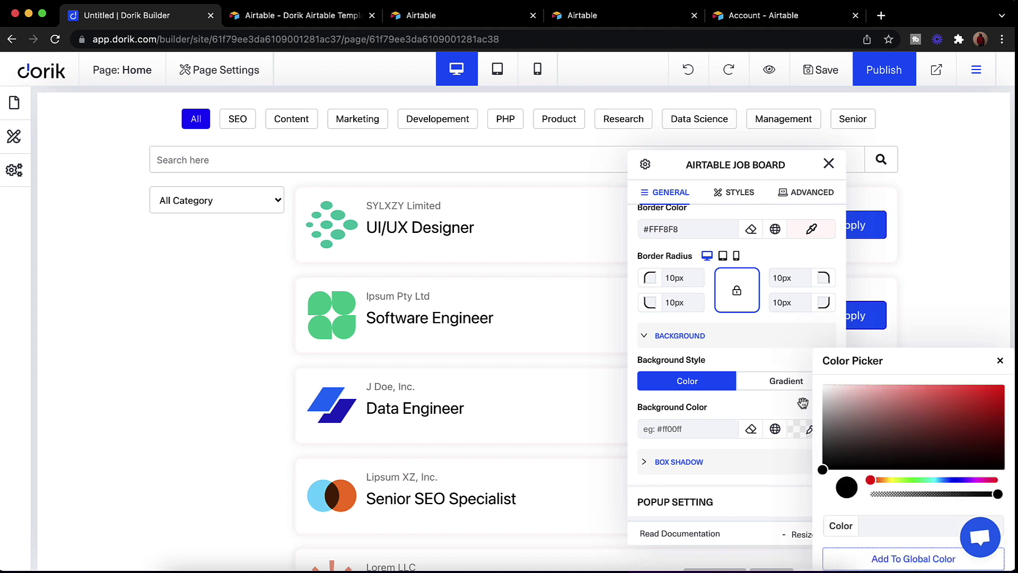
drag(925, 393, 870, 387)
click(1001, 363)
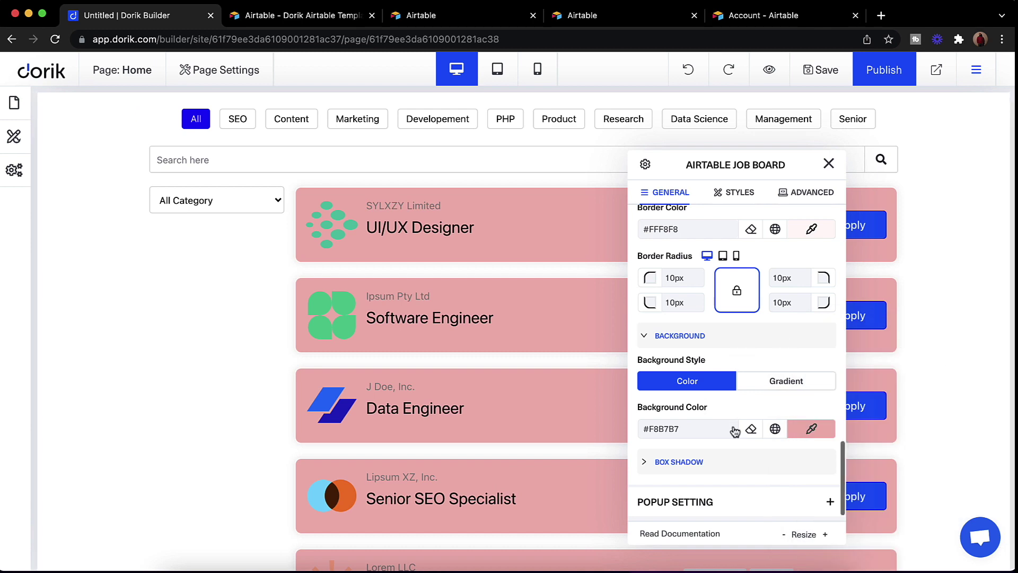
click(751, 429)
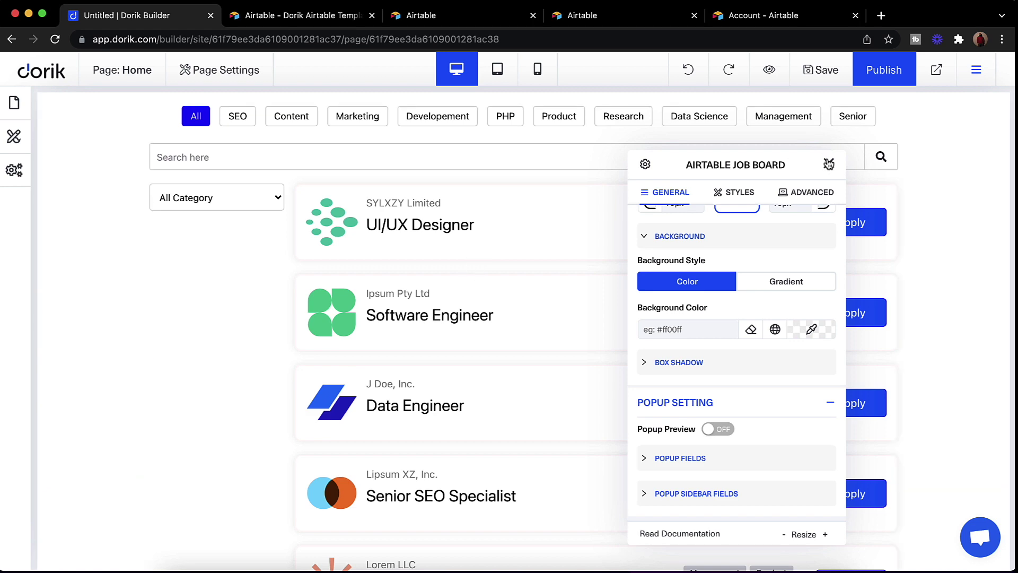
Close the job board settings, read through the UI/UX Designer job popup, and close it.
click(828, 163)
click(574, 240)
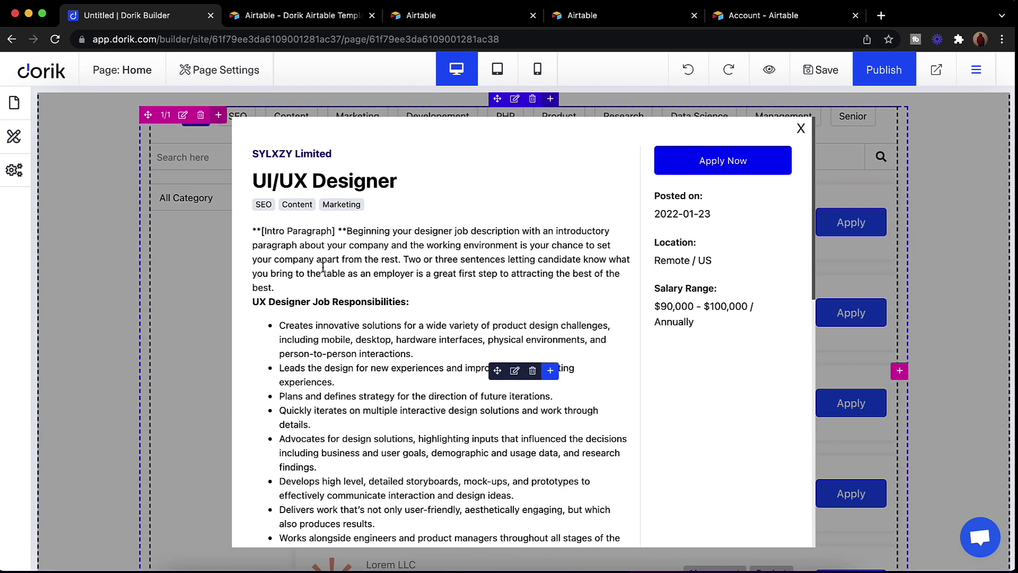
scroll(386, 300, down, 12)
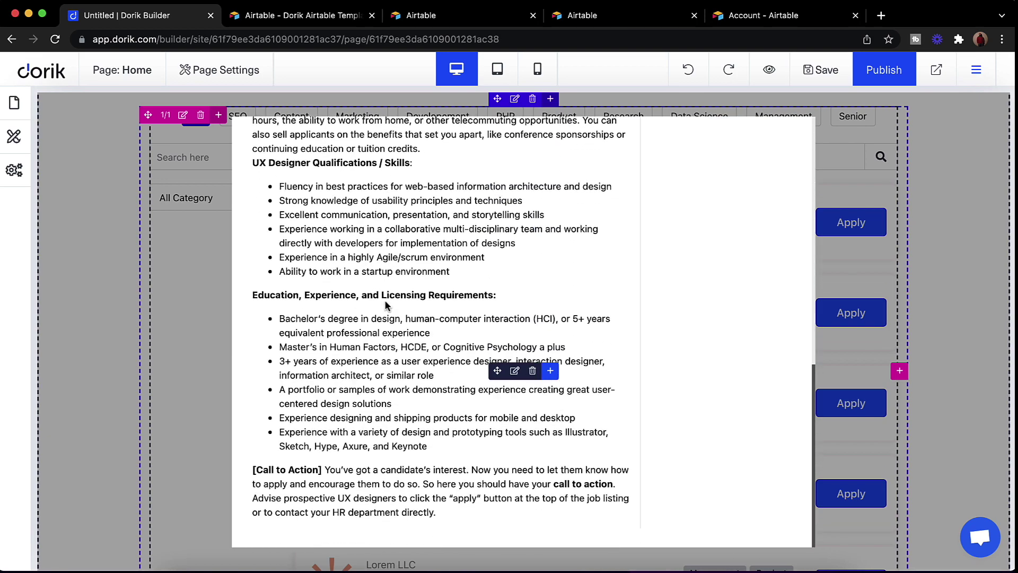
scroll(603, 226, up, 15)
click(801, 128)
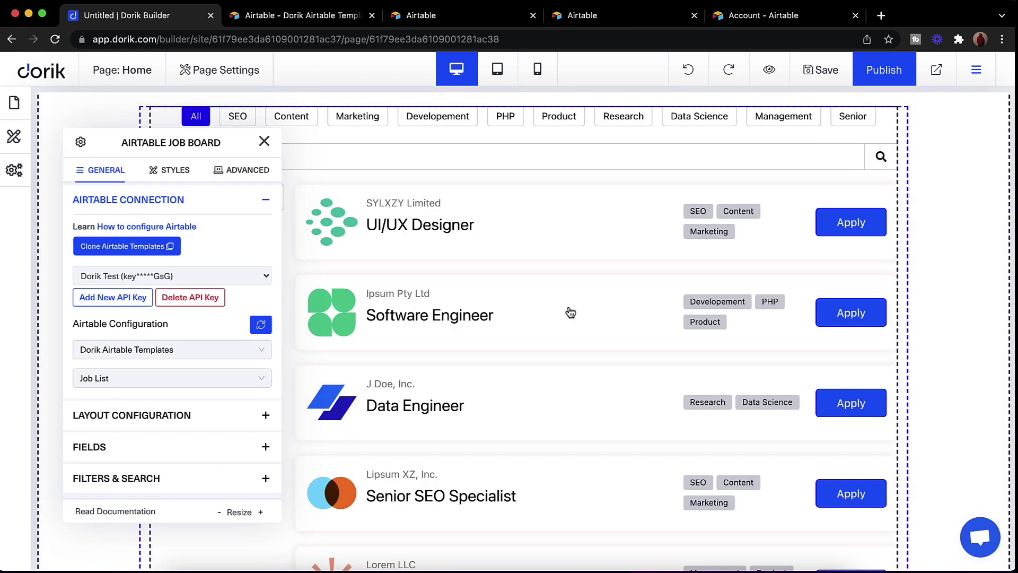
Move the job board settings aside and turn on Popup Preview in the Popup Setting section.
drag(211, 141, 854, 165)
scroll(846, 392, down, 3)
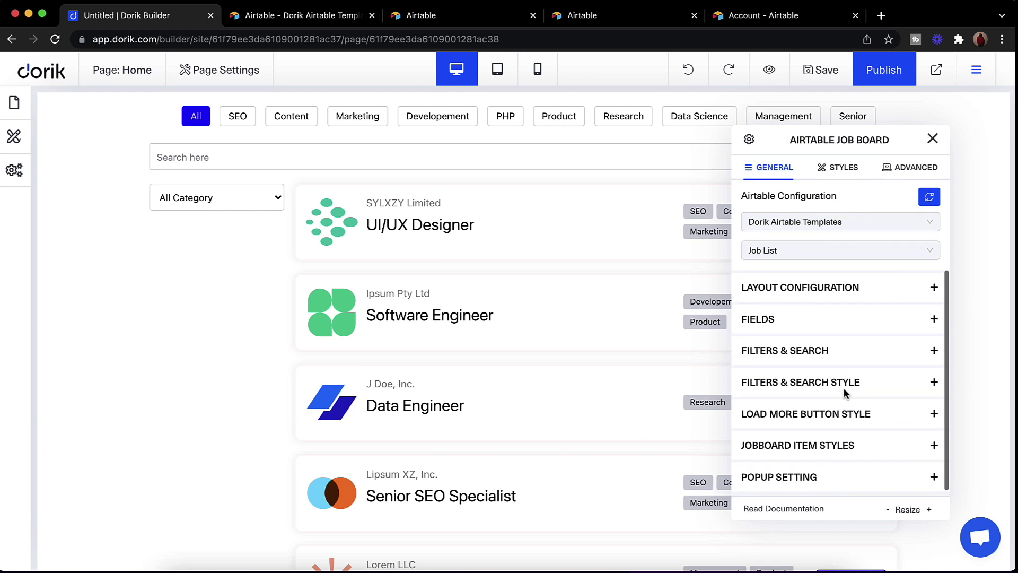
click(830, 479)
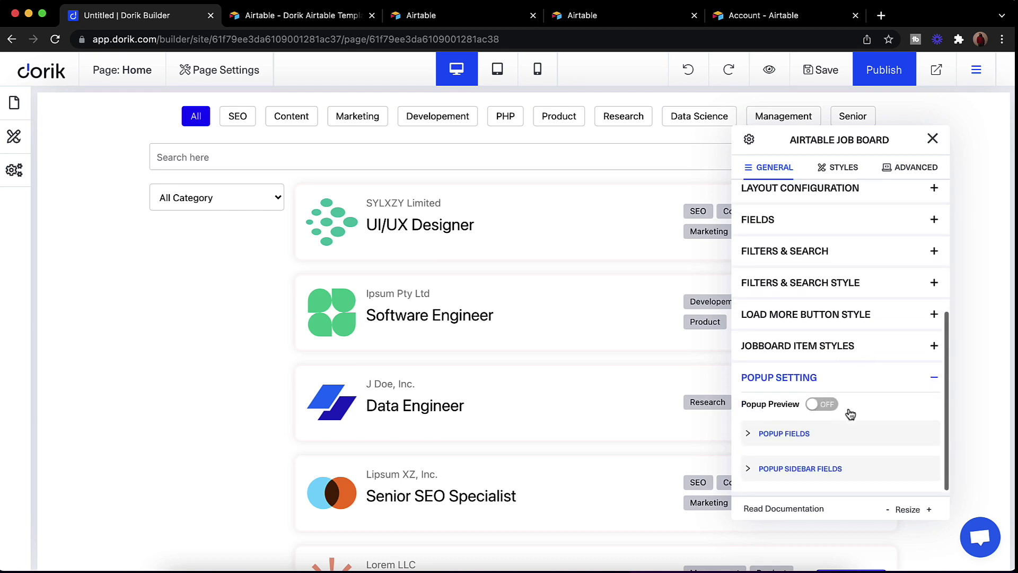
click(826, 405)
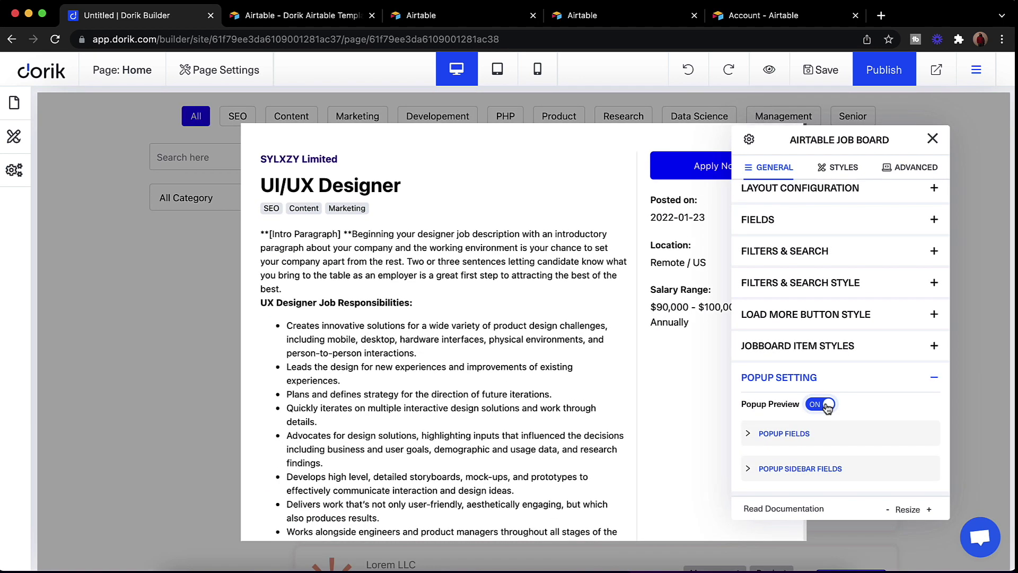
Expand Popup Fields, review the Company Name field's style options, and collapse that field.
scroll(853, 408, down, 1)
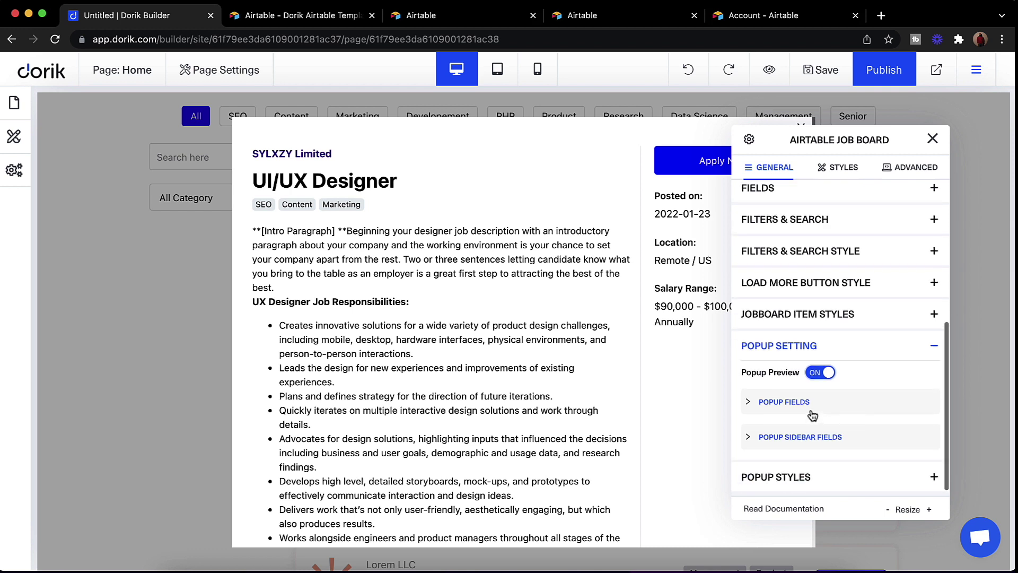
click(788, 403)
scroll(785, 392, down, 3)
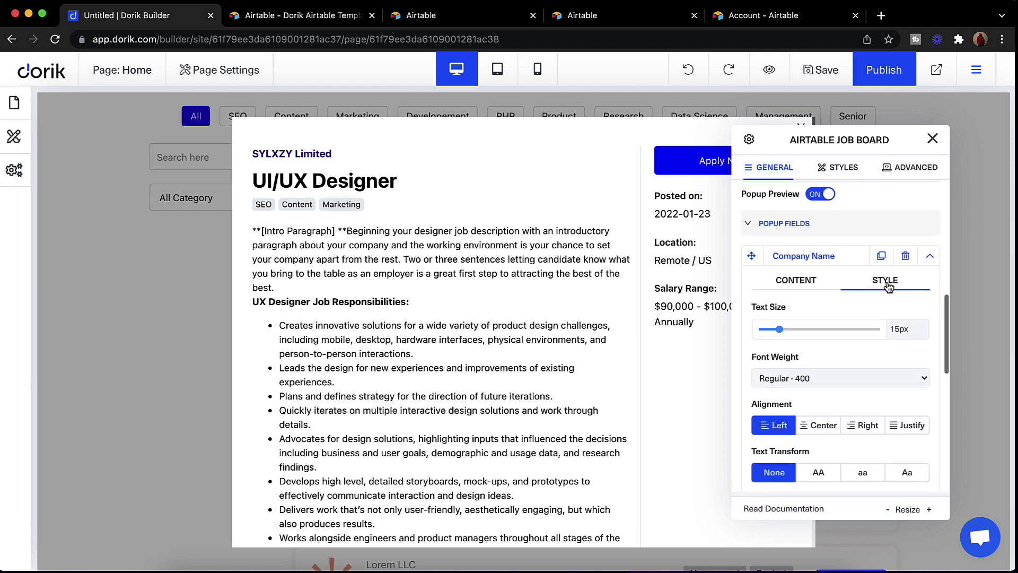
click(930, 258)
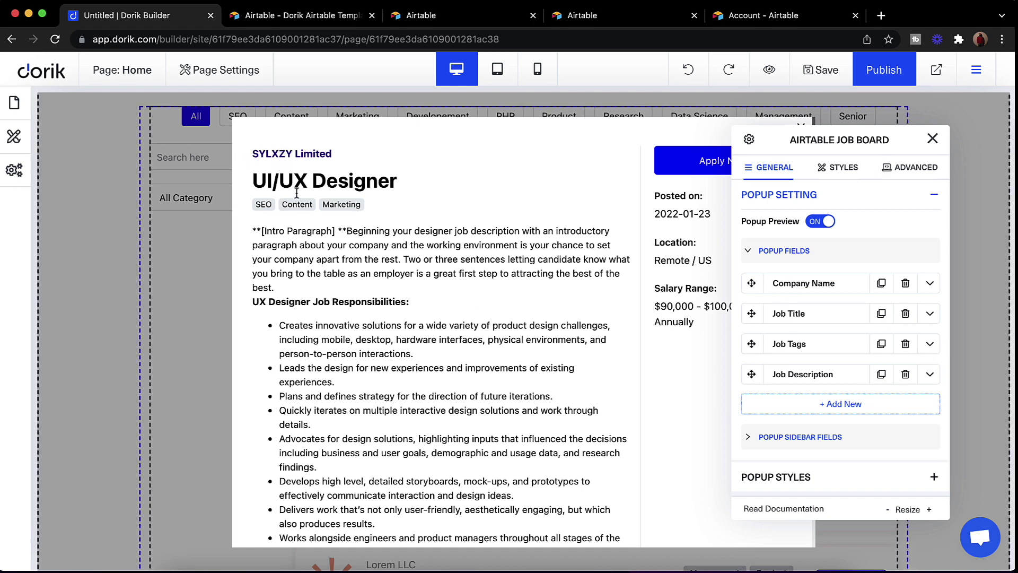
Review the Job Description popup field's style and content options, keeping Job Description as its content.
scroll(613, 342, down, 3)
scroll(612, 342, up, 3)
click(929, 374)
scroll(849, 345, down, 6)
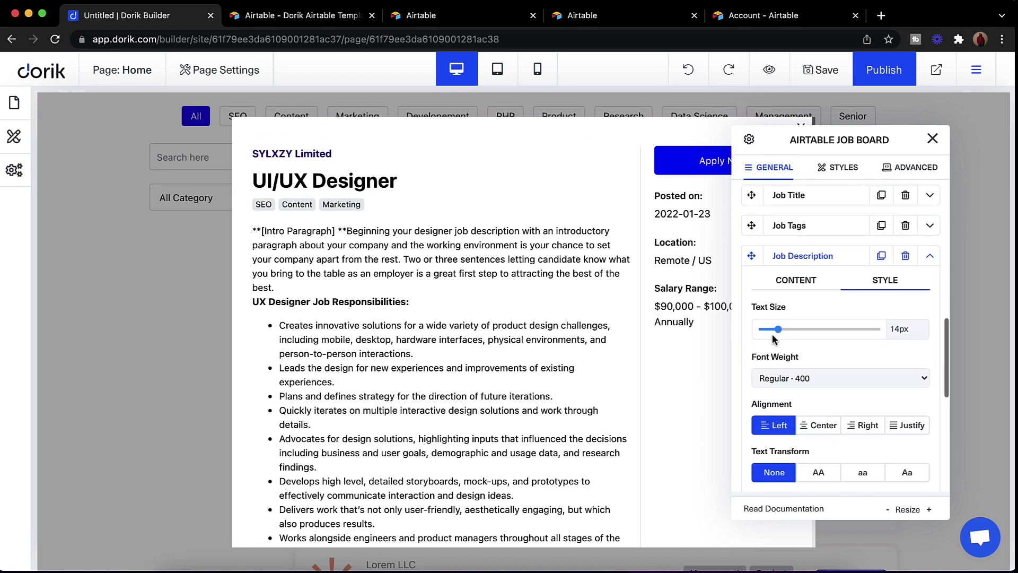
scroll(790, 312, up, 6)
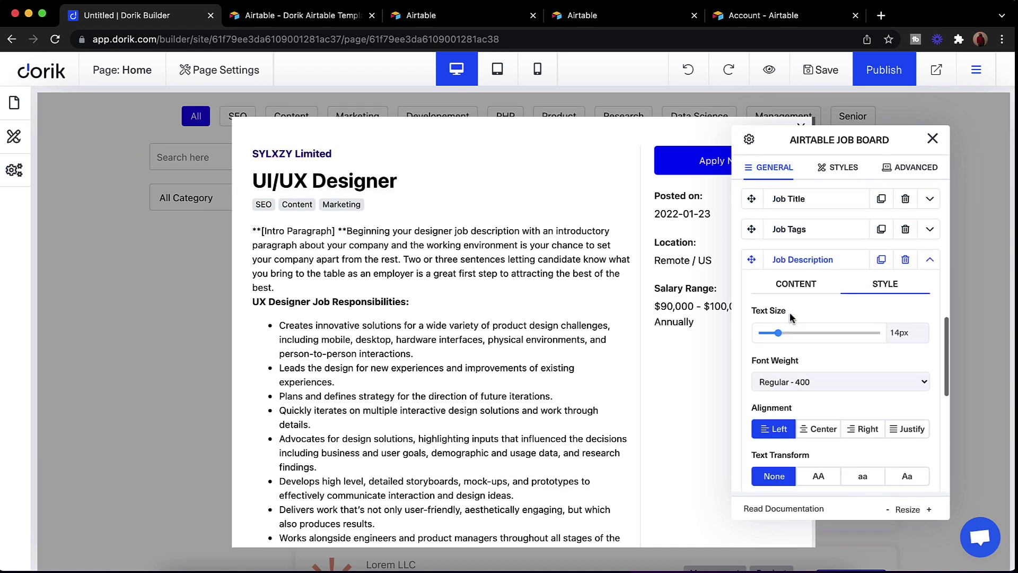
click(796, 285)
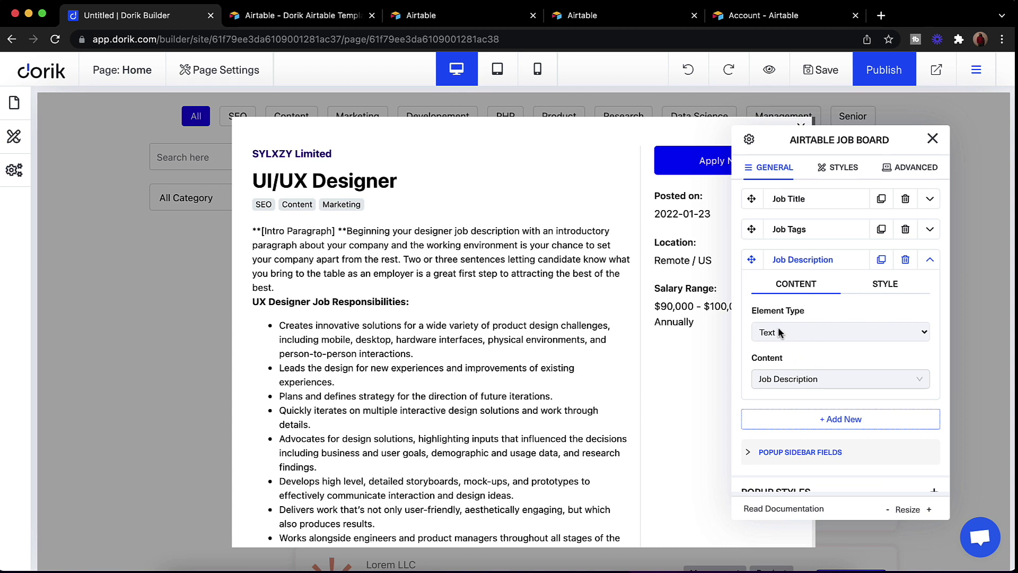
click(795, 379)
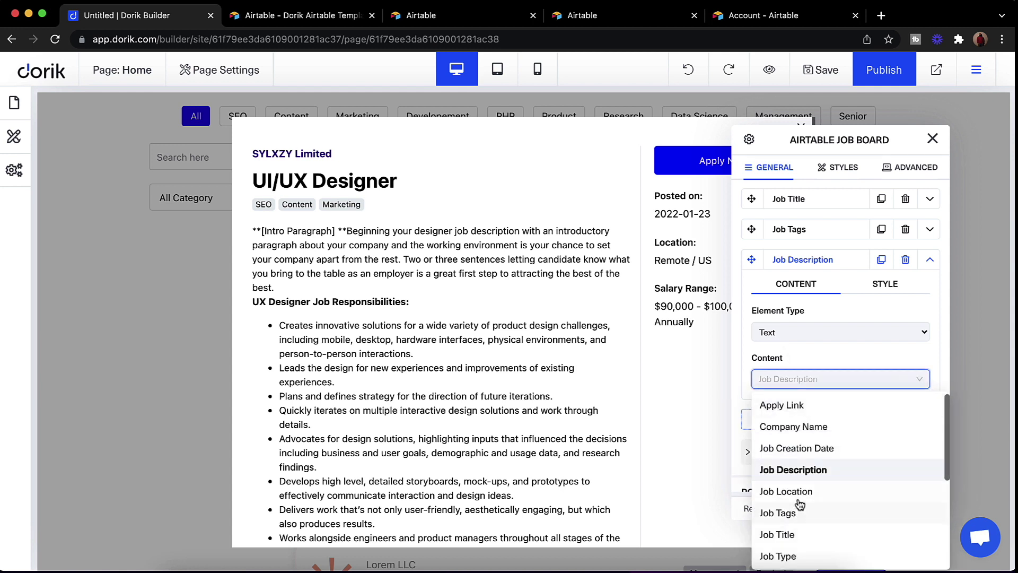
click(803, 472)
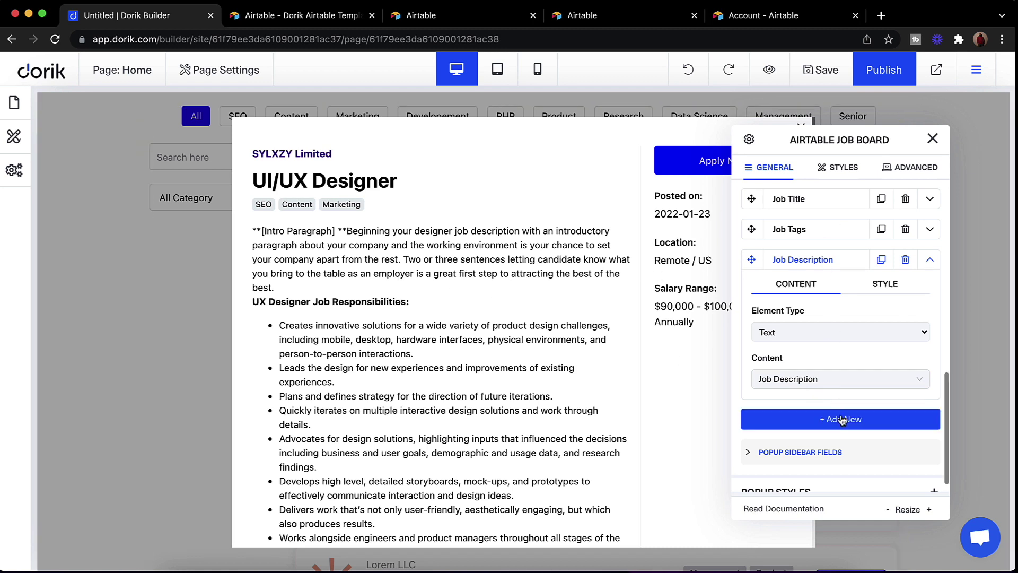
Expand Popup Sidebar Fields, add a new field with the Tags element type, and collapse the Popup Setting section.
click(836, 453)
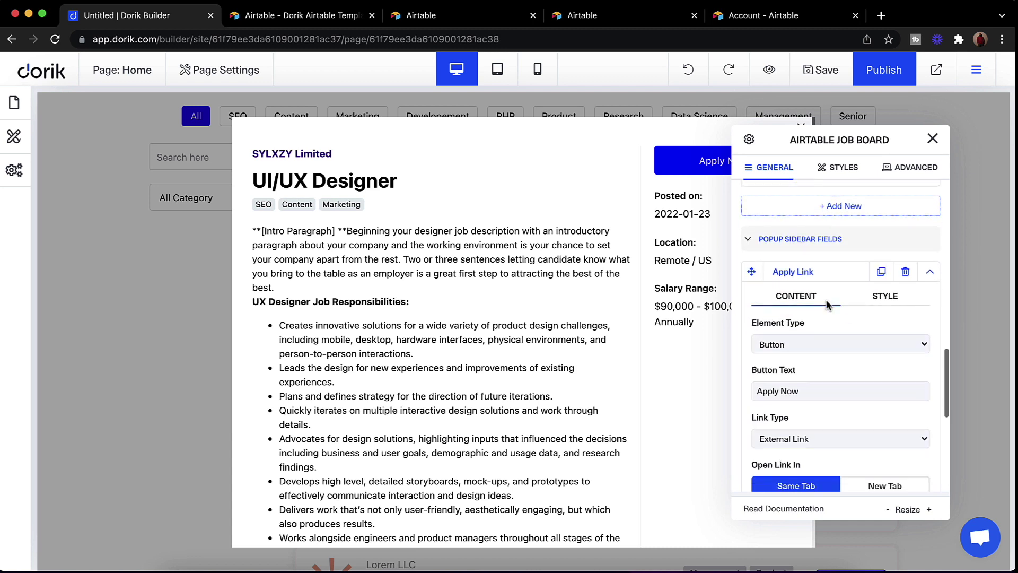
click(930, 262)
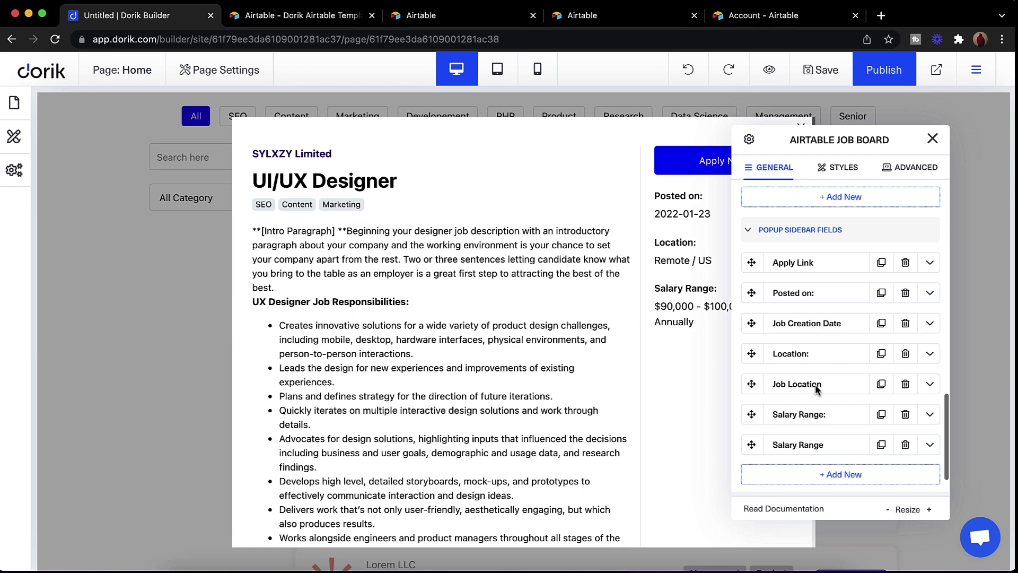
click(841, 474)
scroll(490, 368, down, 3)
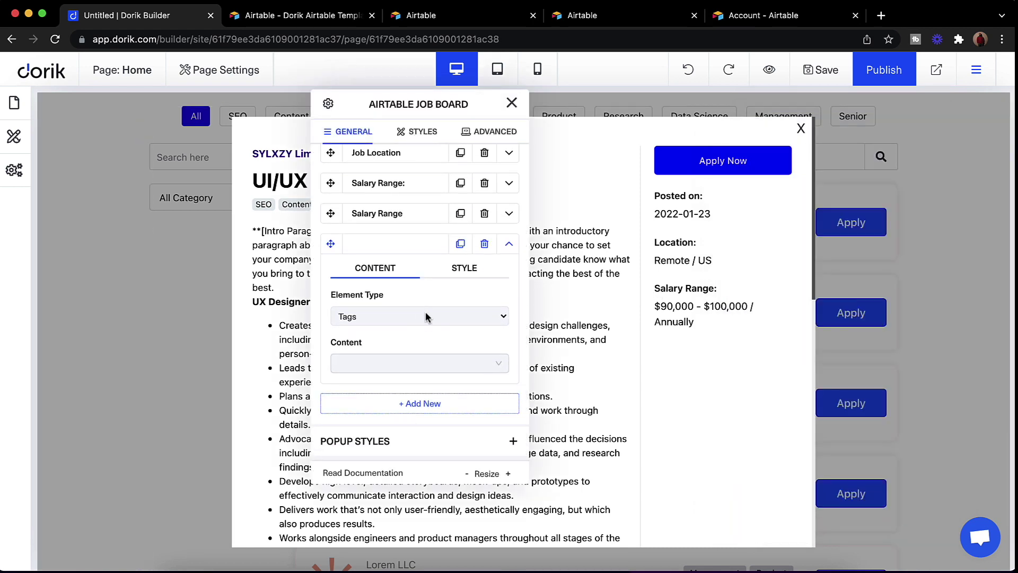
click(373, 310)
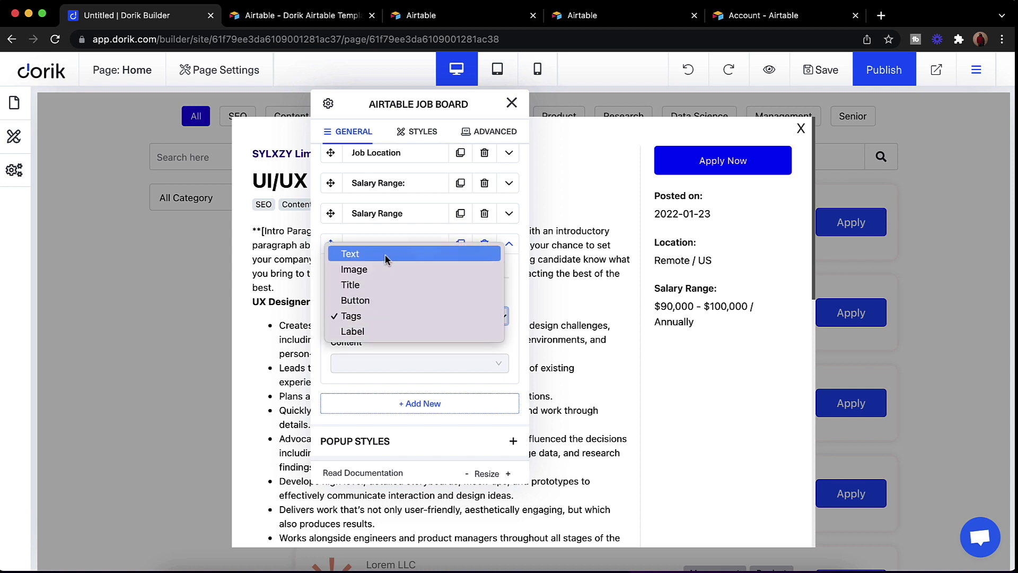
click(381, 349)
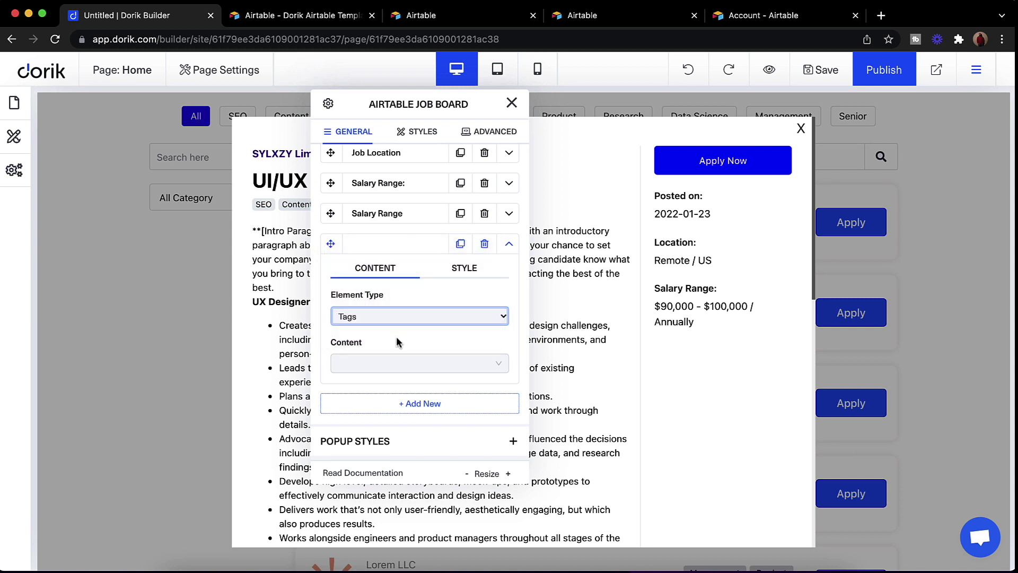
scroll(413, 348, up, 5)
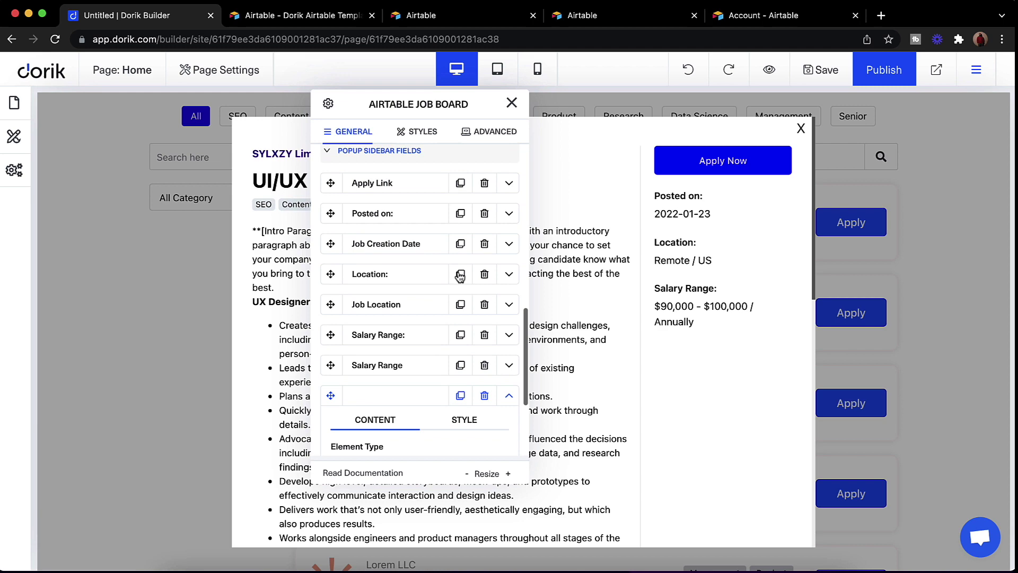
click(508, 167)
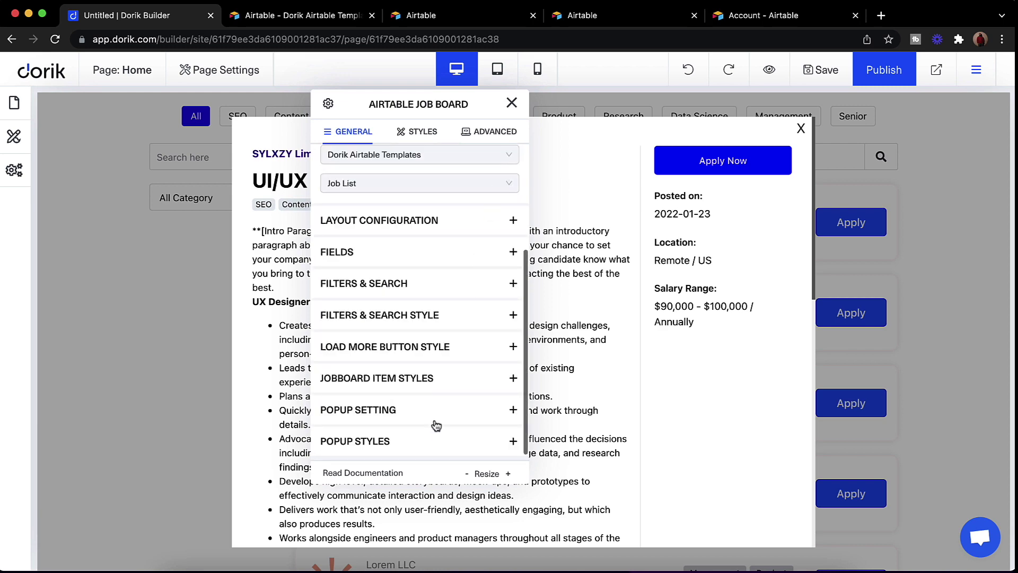
In the General Style of Popup Styles, set the popup width to 77% and the height to 93%.
click(436, 448)
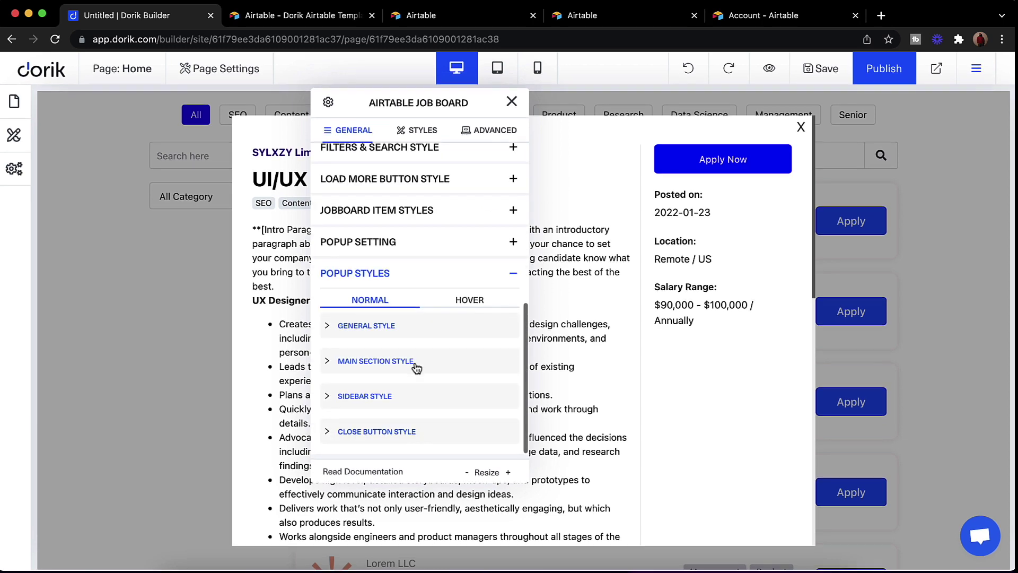
click(362, 338)
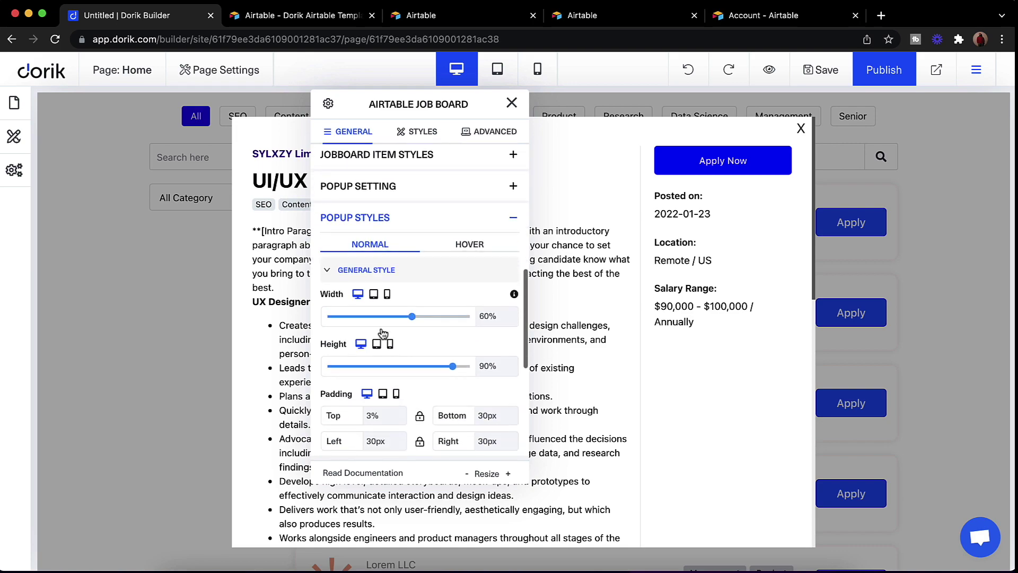
drag(412, 316, 436, 322)
mouse_move(453, 366)
mouse_down()
mouse_move(430, 366)
mouse_move(457, 367)
mouse_up()
Review the popup's padding, border and background options and the Main Section Style padding, then collapse Main Section Style.
scroll(445, 344, down, 3)
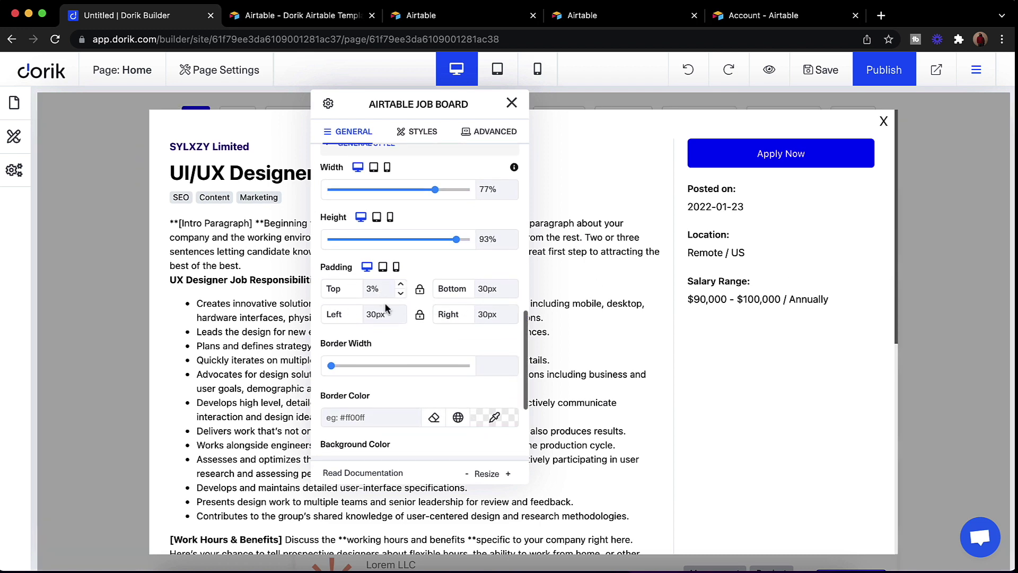
scroll(424, 339, down, 3)
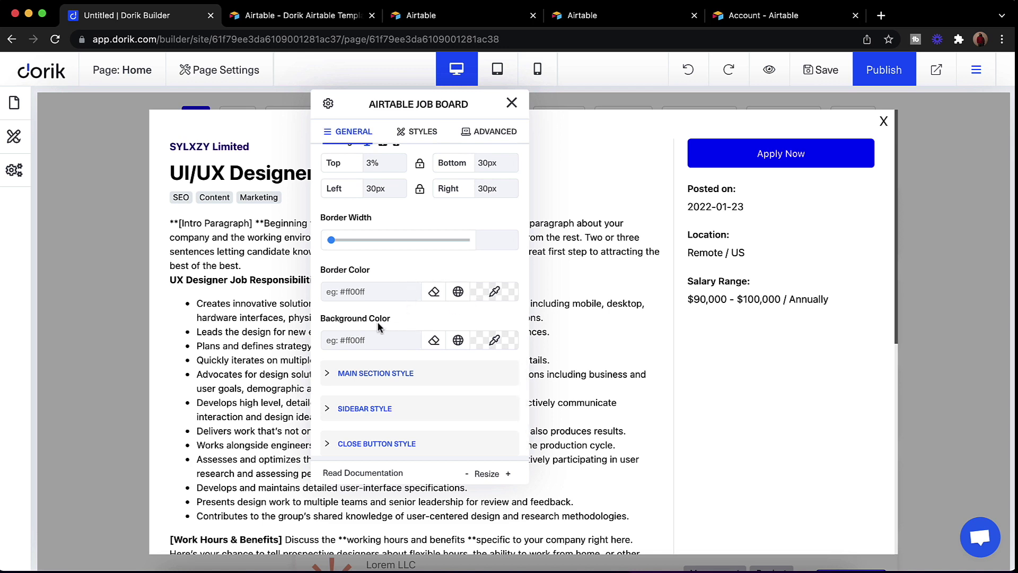
scroll(398, 350, down, 1)
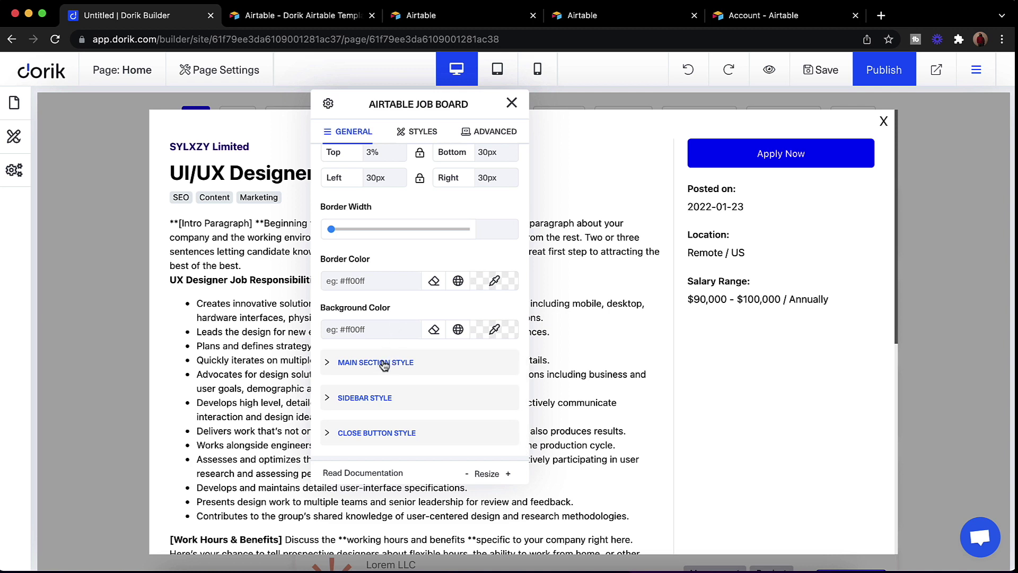
click(384, 363)
scroll(399, 340, down, 3)
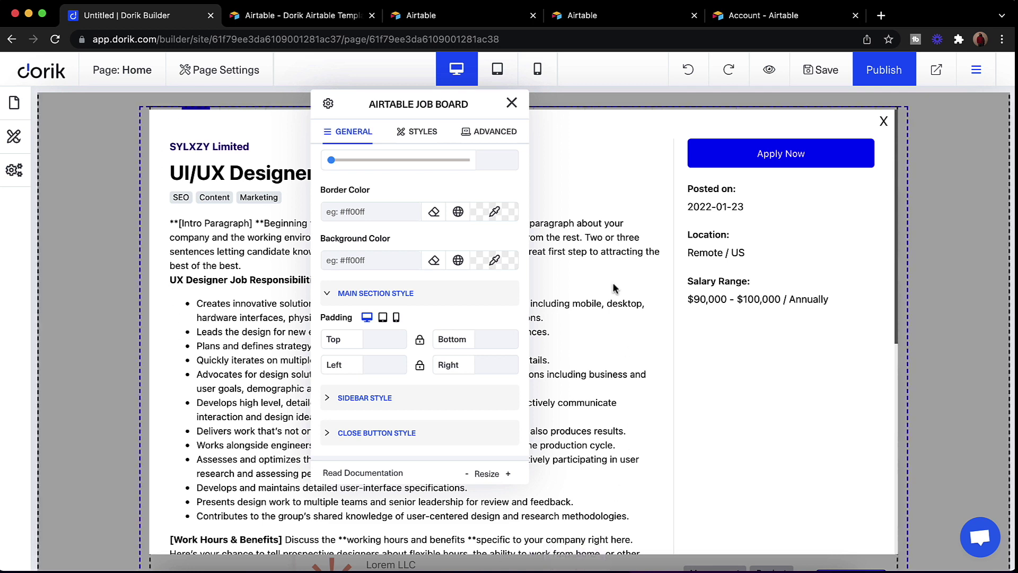
click(372, 294)
Expand Sidebar Style and set the popup sidebar's width to 25%.
click(386, 398)
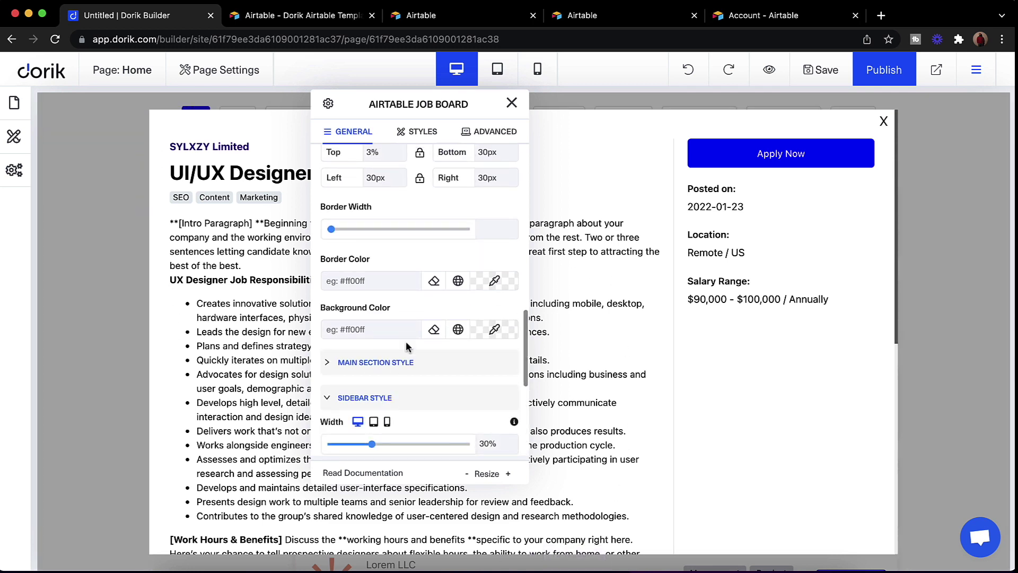
scroll(405, 341, down, 4)
mouse_move(372, 234)
mouse_down()
mouse_move(395, 234)
mouse_move(366, 231)
mouse_up()
scroll(376, 254, down, 2)
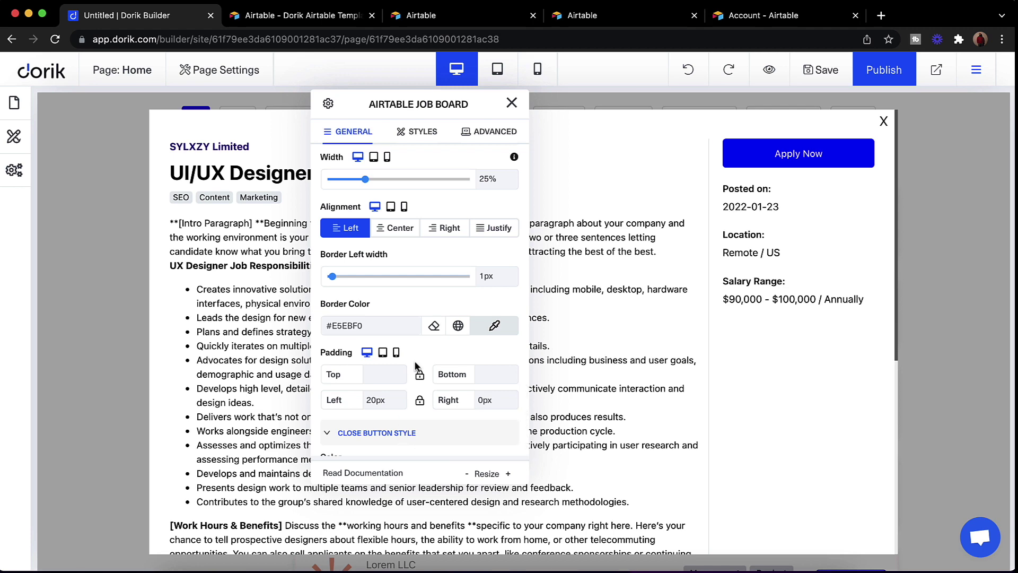
Set the popup close button's color to red #F41515.
scroll(406, 343, down, 2)
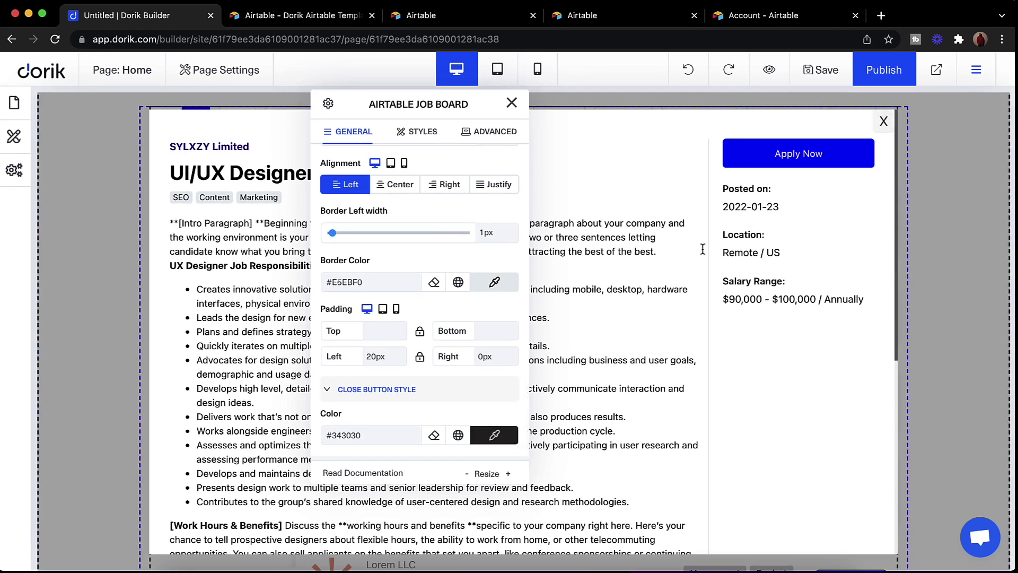
click(494, 436)
drag(625, 398, 668, 388)
click(680, 361)
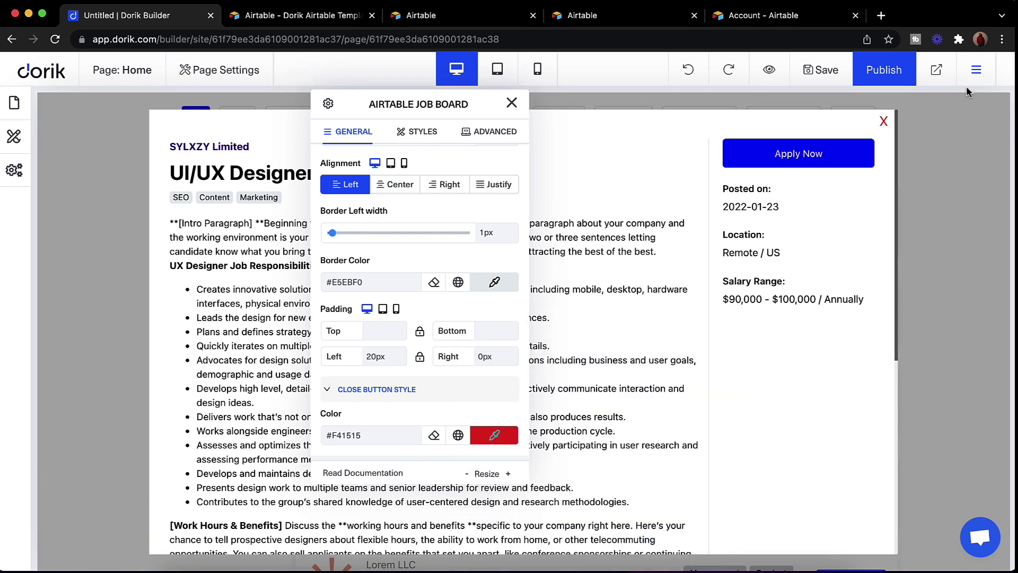
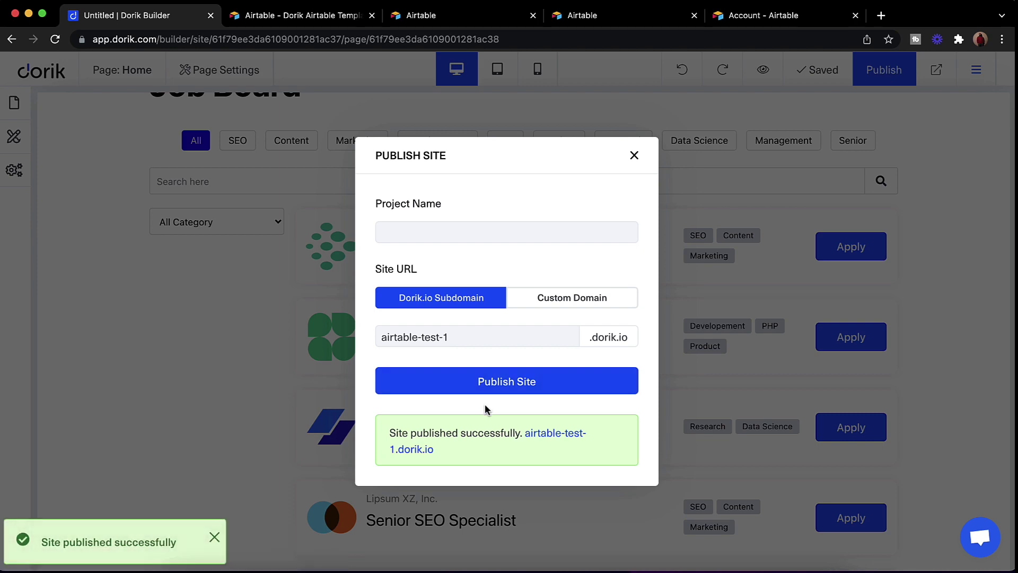
Open the published site airtable-test-1.dorik.io and look through its job board listings.
click(542, 436)
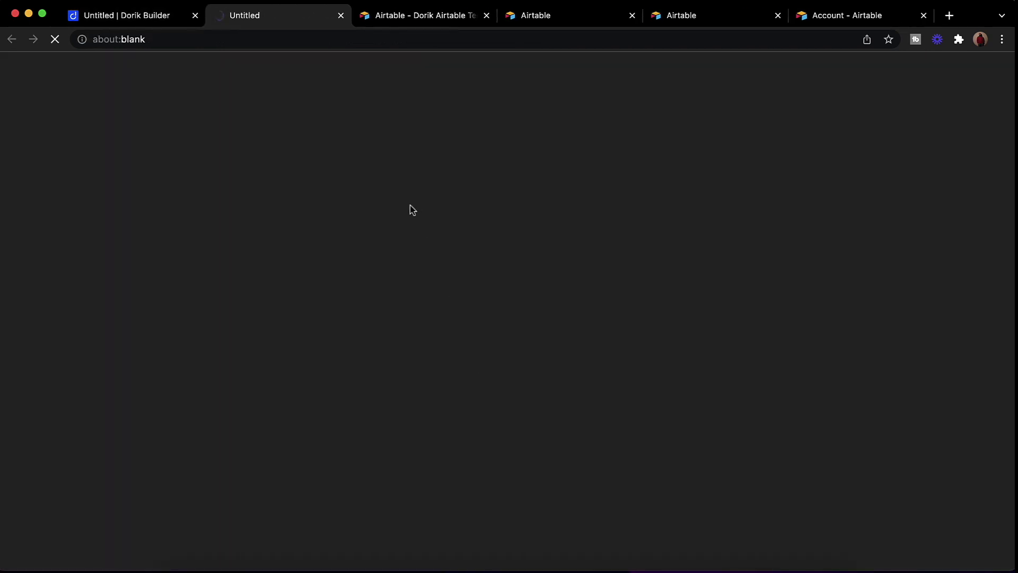
scroll(276, 255, down, 2)
scroll(271, 250, down, 4)
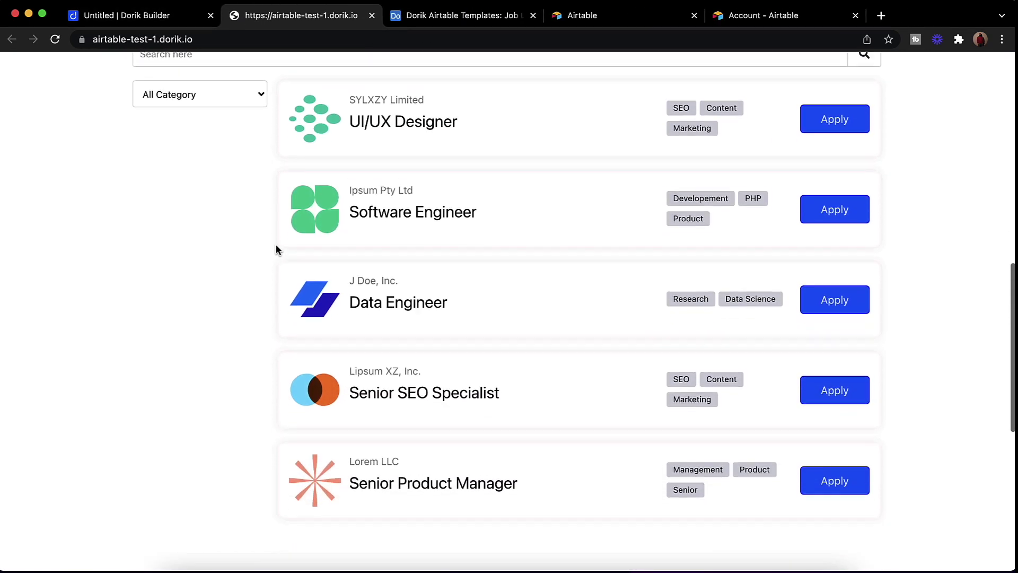
scroll(289, 260, up, 1)
scroll(371, 344, down, 1)
scroll(389, 371, up, 3)
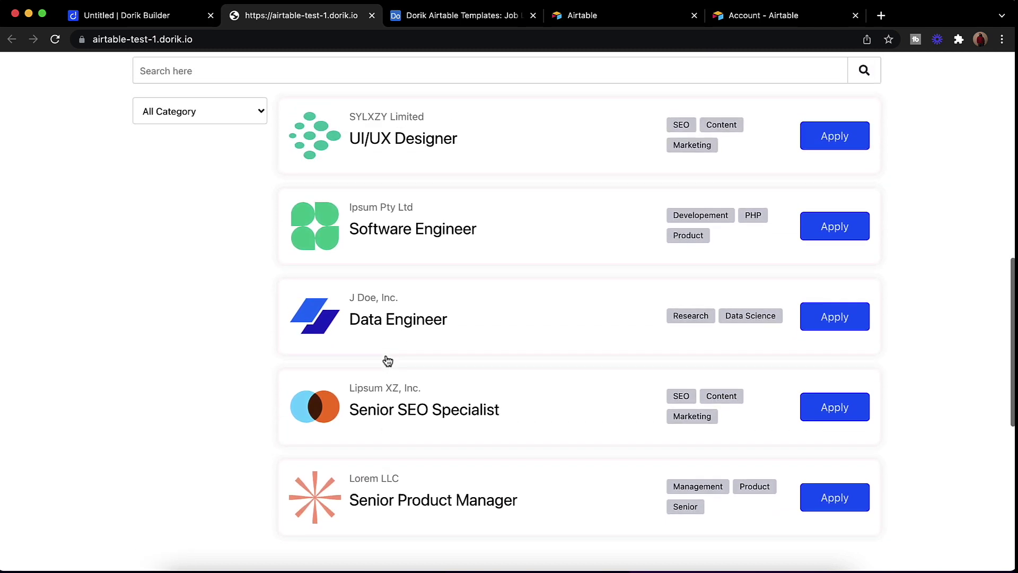
Switch to the Dorik Airtable Templates base, close the apps pane, and duplicate the UI/UX Designer record in Job List.
click(463, 15)
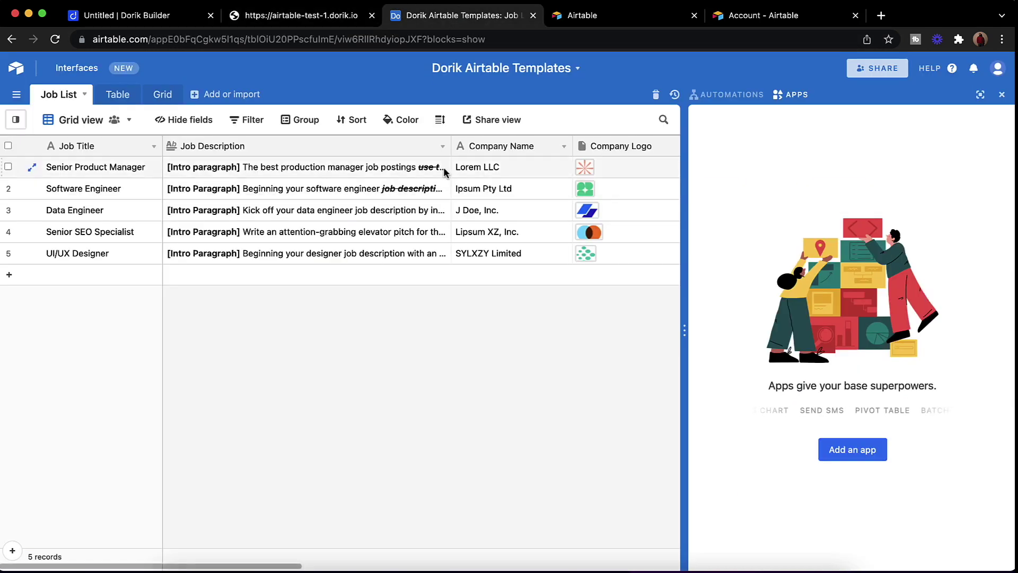
click(1001, 94)
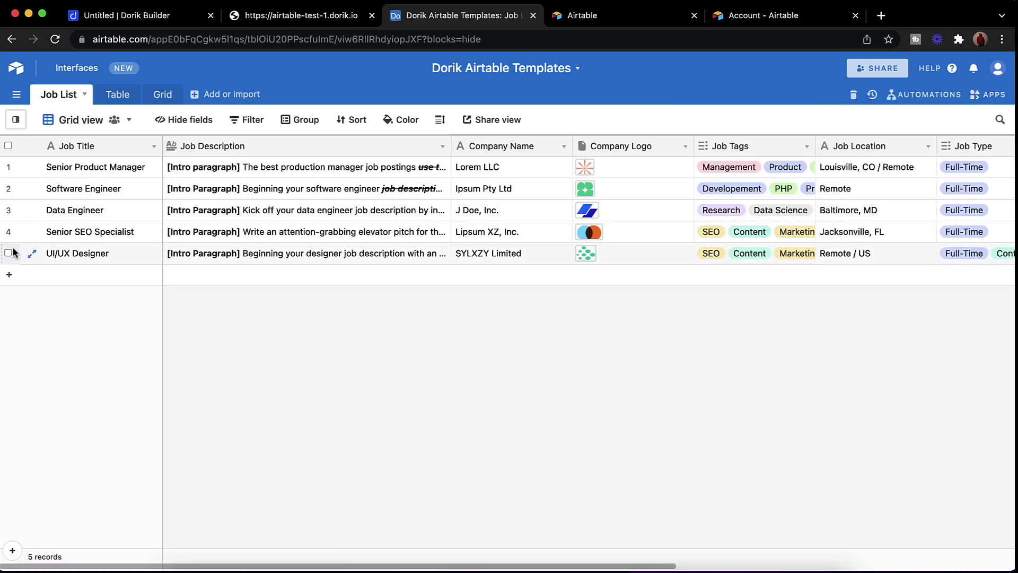
click(8, 255)
right_click(9, 256)
click(60, 309)
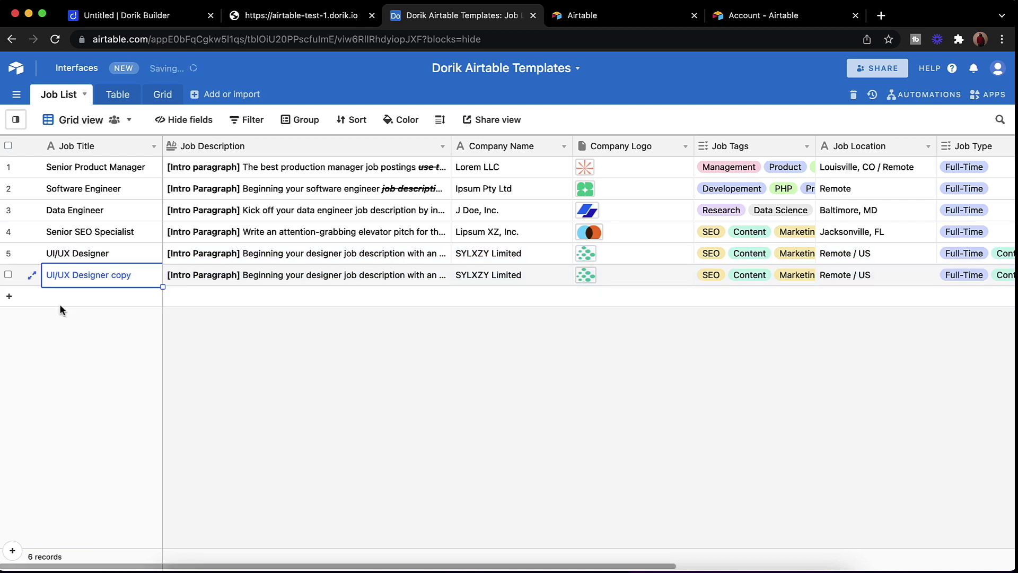
Expand the duplicated record, change its Job Title to "Airtable TEST JOB", look through its description, and close it.
key(space)
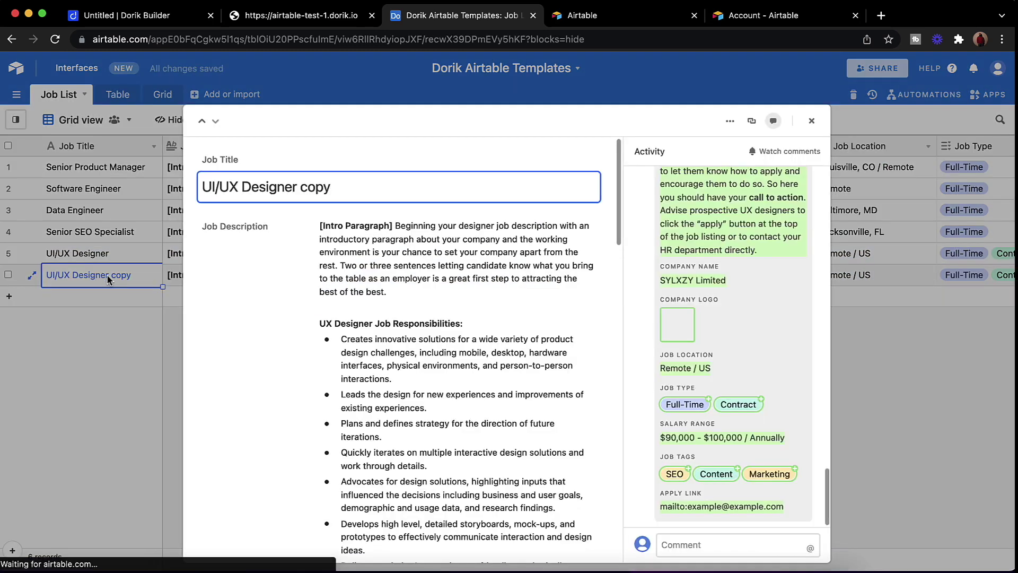
triple_click(421, 193)
text(Airtable TEST JOB)
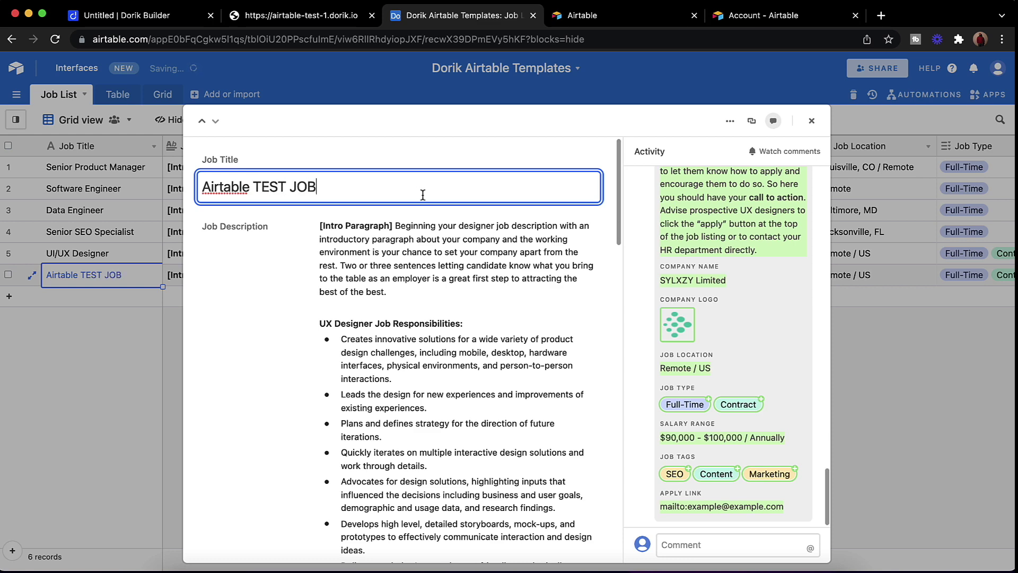
click(343, 243)
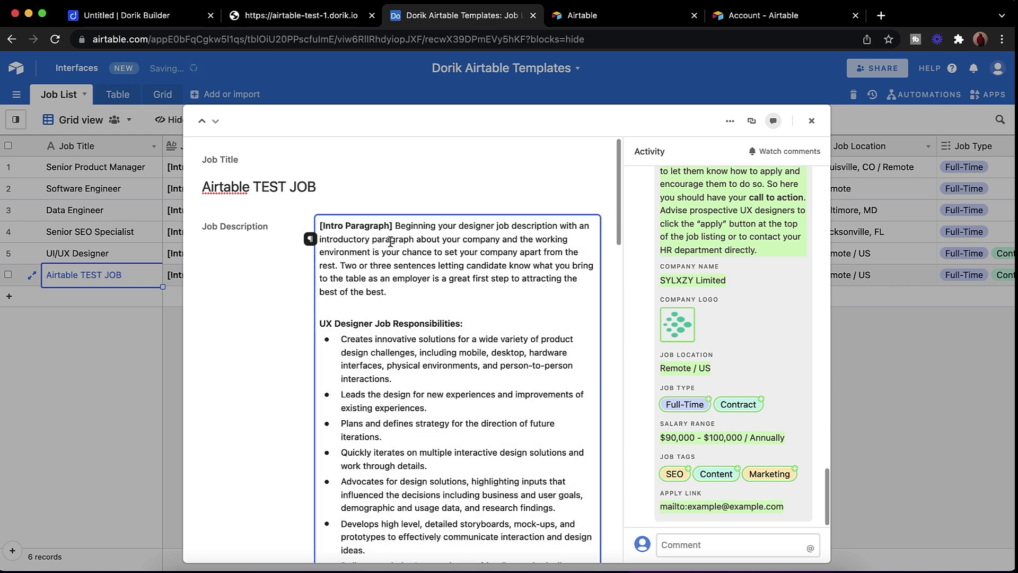
scroll(390, 242, down, 10)
scroll(318, 243, up, 10)
click(812, 121)
Return to the published site, reload it, and check the job list for the Airtable TEST JOB listing.
click(301, 20)
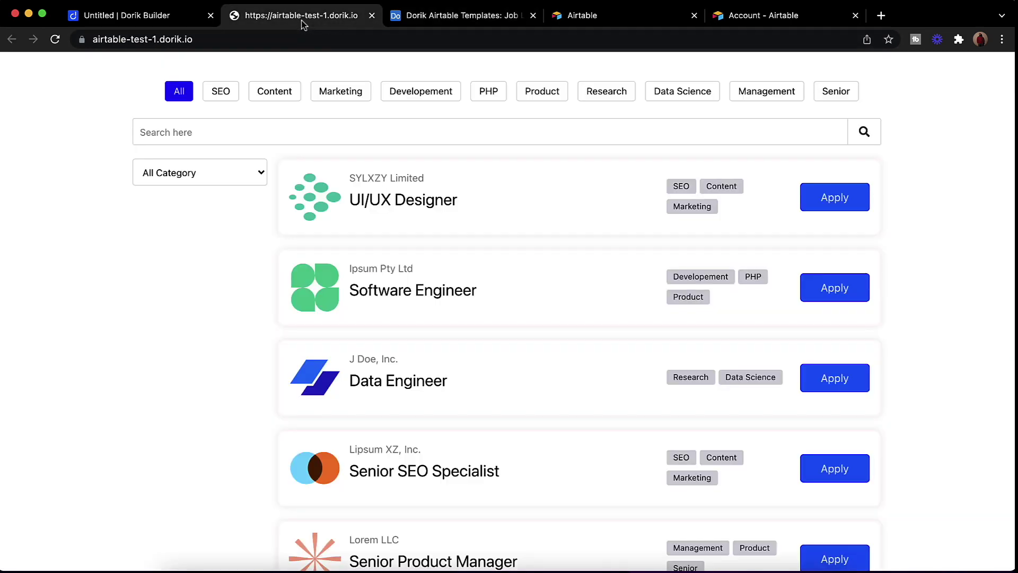
click(55, 39)
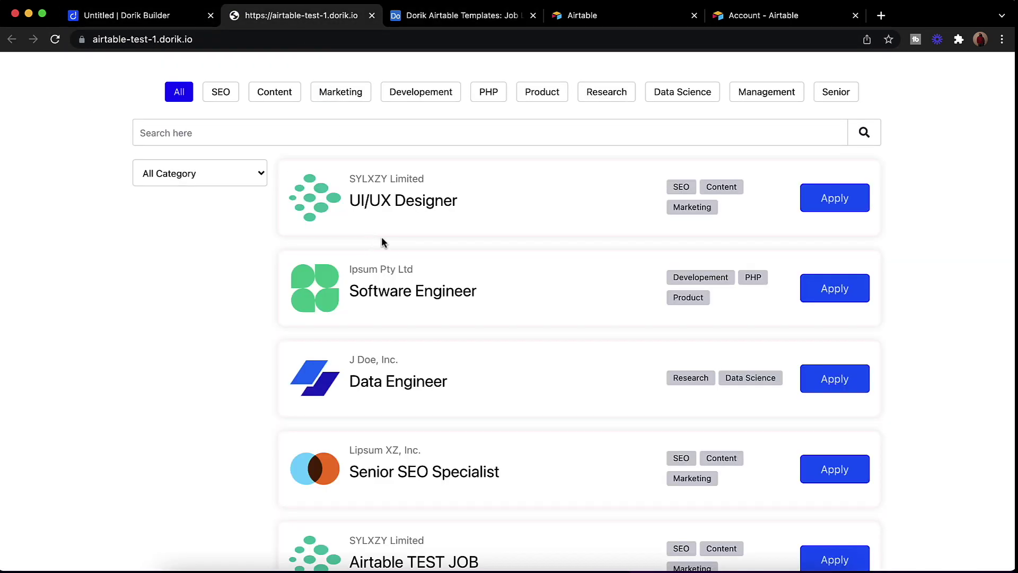
scroll(378, 238, down, 5)
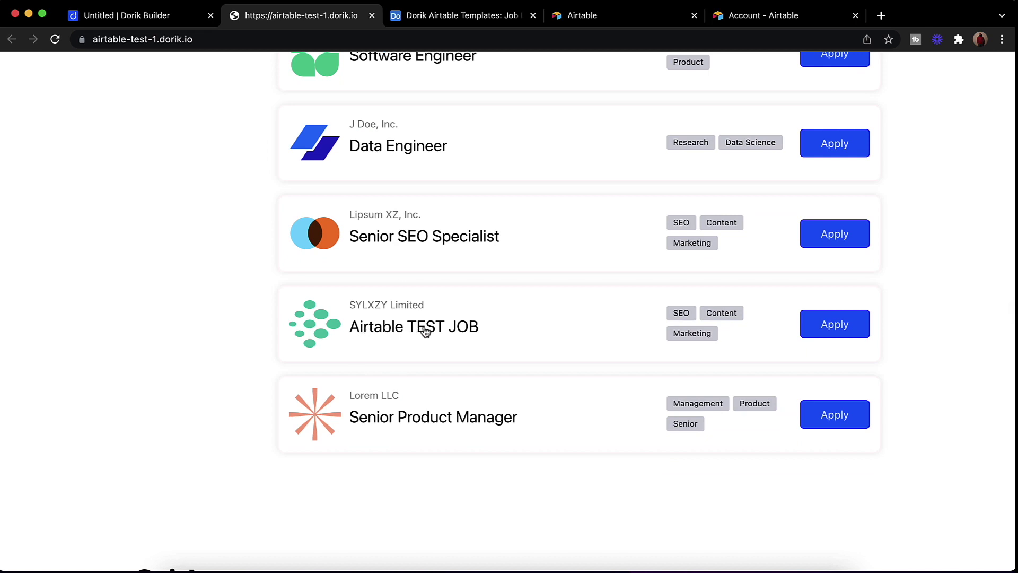
Look through the published job board and compare its listings with the Job List records in the Airtable base.
scroll(436, 317, up, 10)
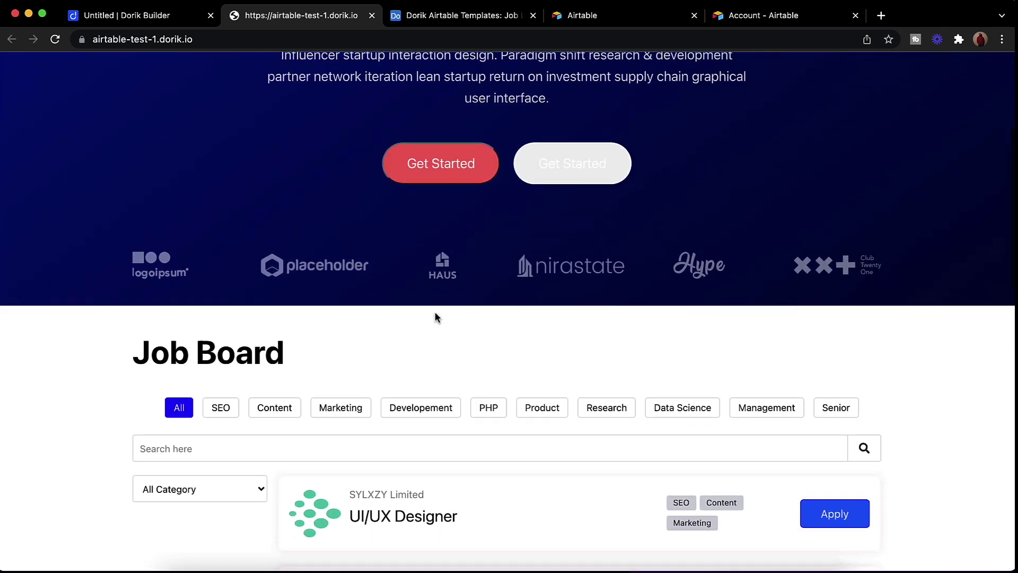
scroll(435, 317, down, 2)
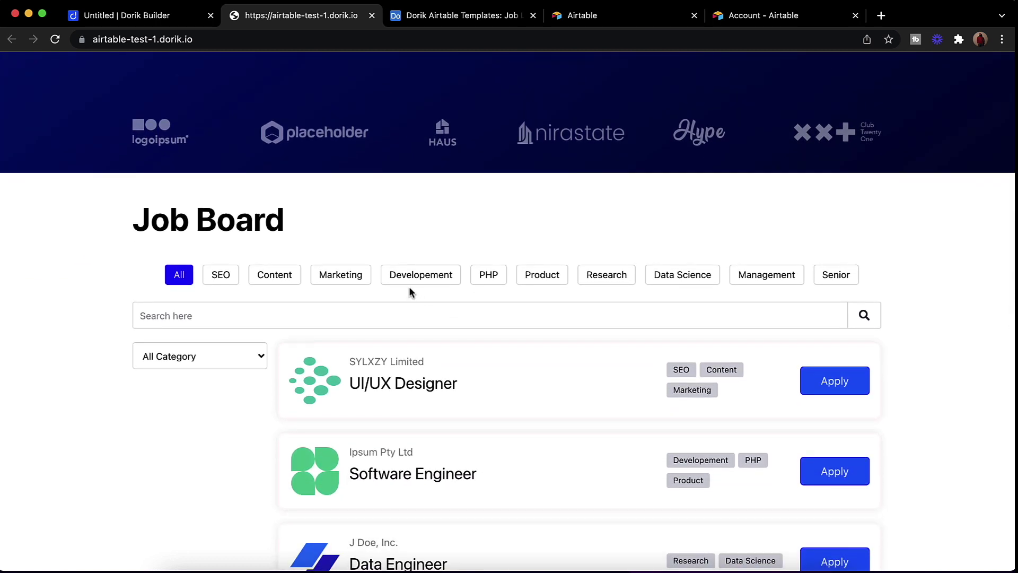
click(467, 16)
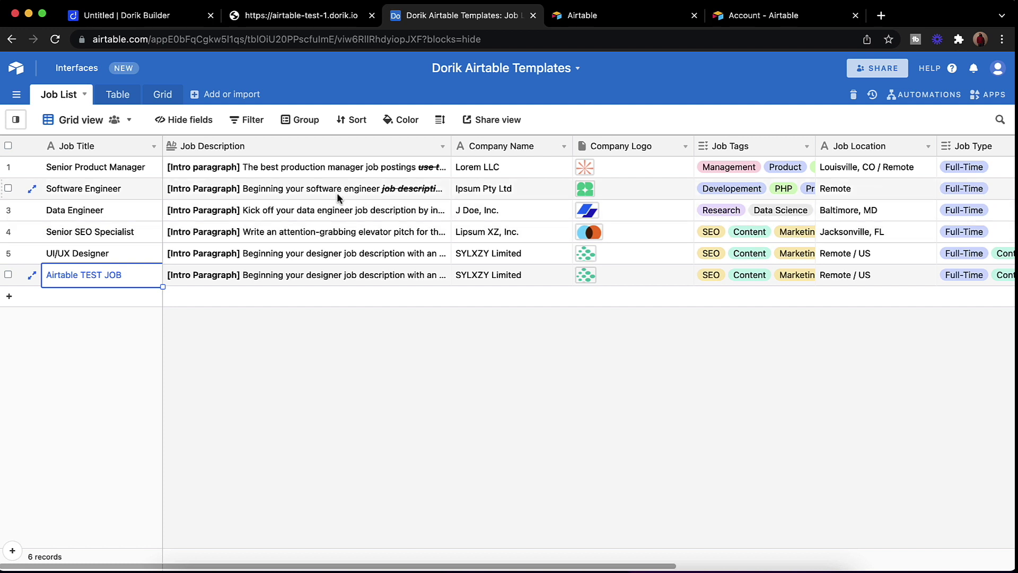
click(313, 21)
scroll(418, 227, down, 3)
scroll(418, 229, down, 9)
scroll(420, 231, up, 5)
scroll(418, 229, down, 6)
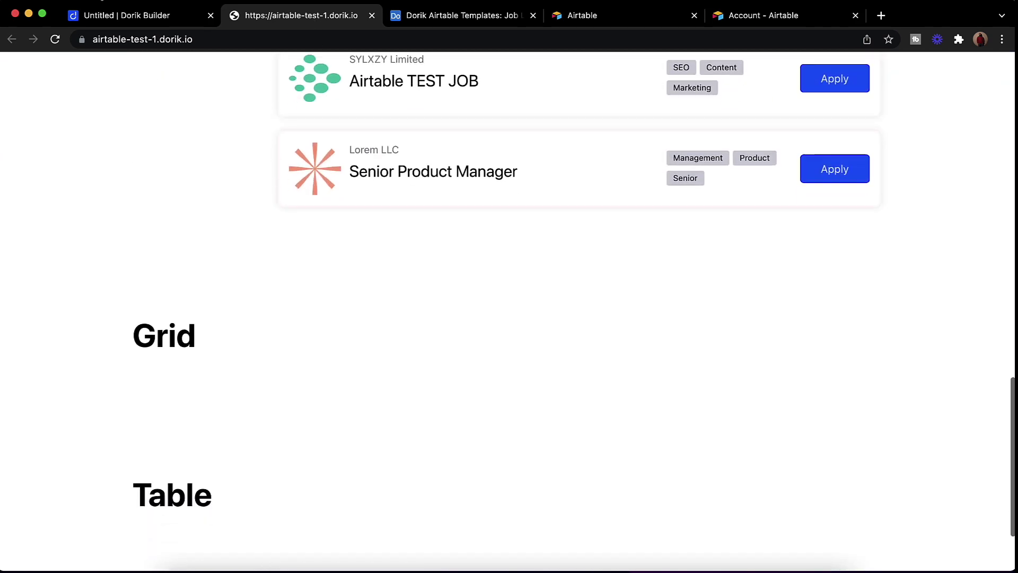
Switch to the Dorik builder and add an Airtable Grid element to the empty Grid section.
click(90, 12)
click(636, 159)
scroll(518, 266, down, 6)
scroll(516, 291, down, 6)
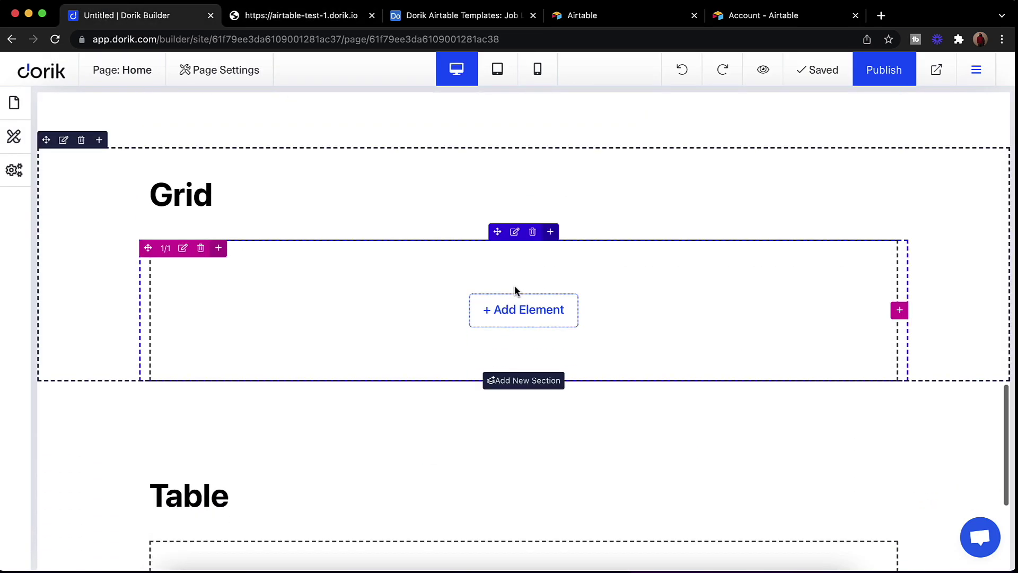
click(504, 300)
scroll(318, 300, down, 3)
scroll(306, 301, down, 5)
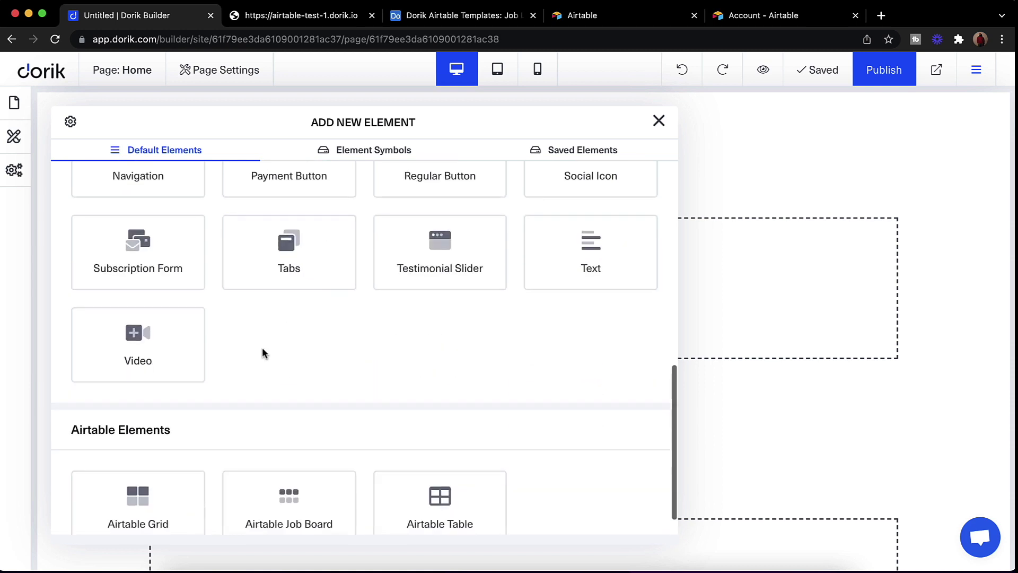
click(137, 459)
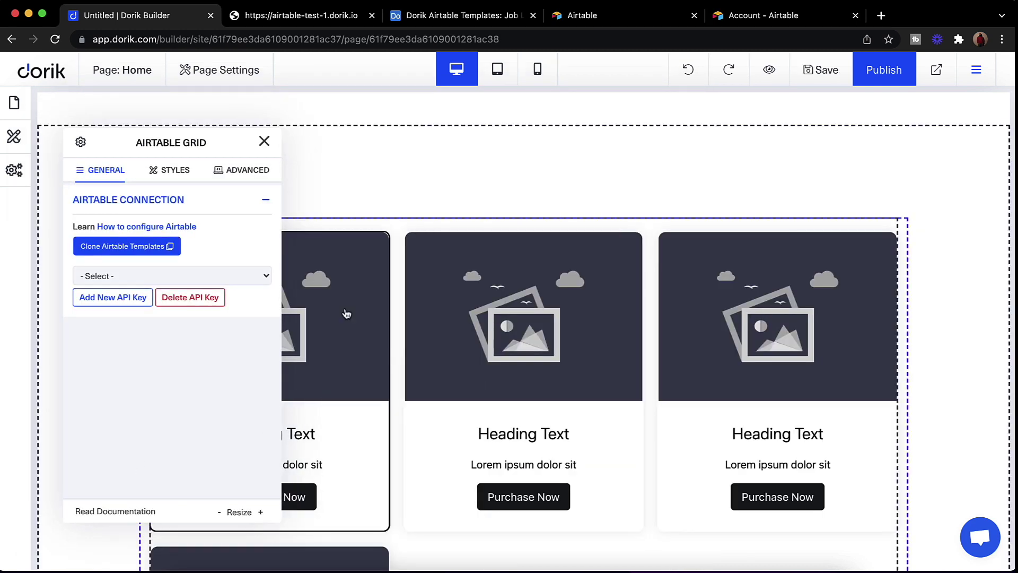
Connect the Airtable Grid element to the saved Dorik Test API key, the Dorik Airtable Templates base, and its Grid table.
scroll(665, 339, down, 4)
scroll(520, 282, up, 3)
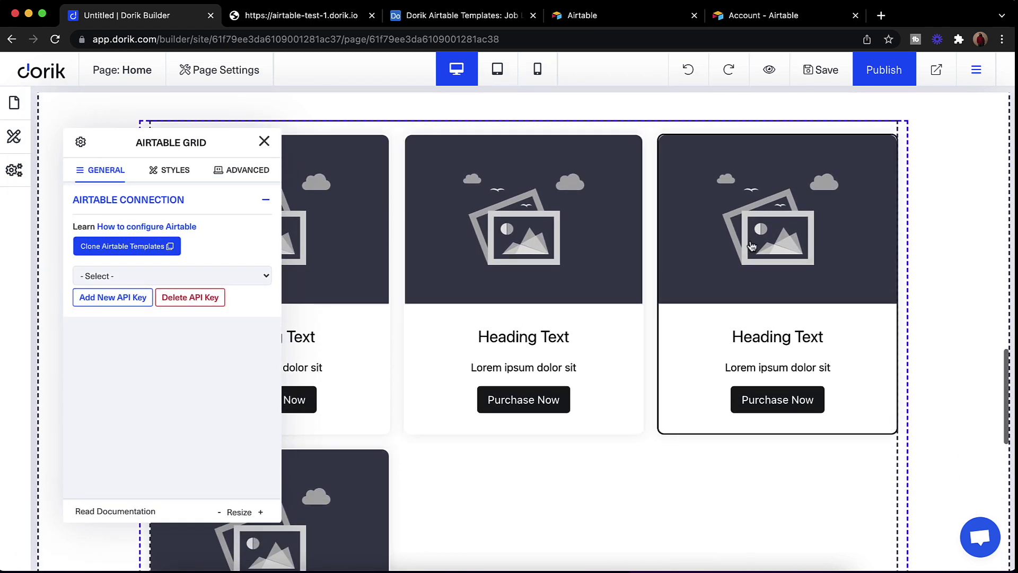
click(114, 276)
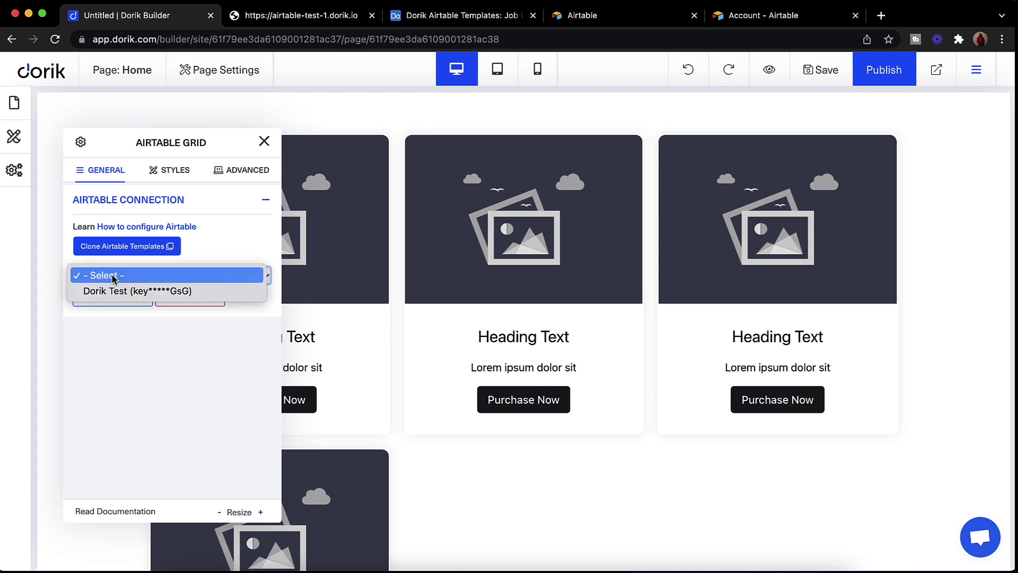
click(113, 291)
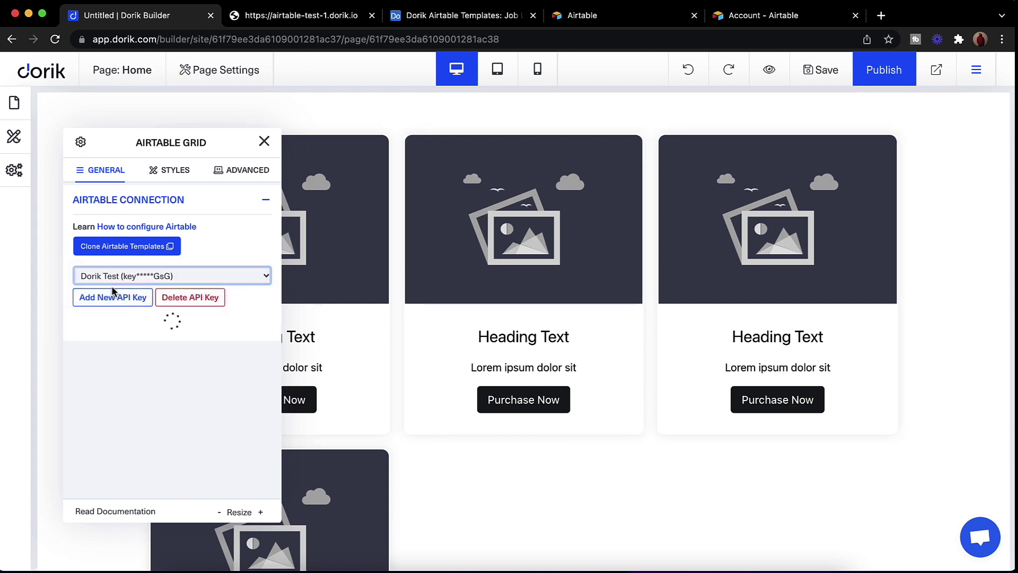
click(145, 346)
click(144, 373)
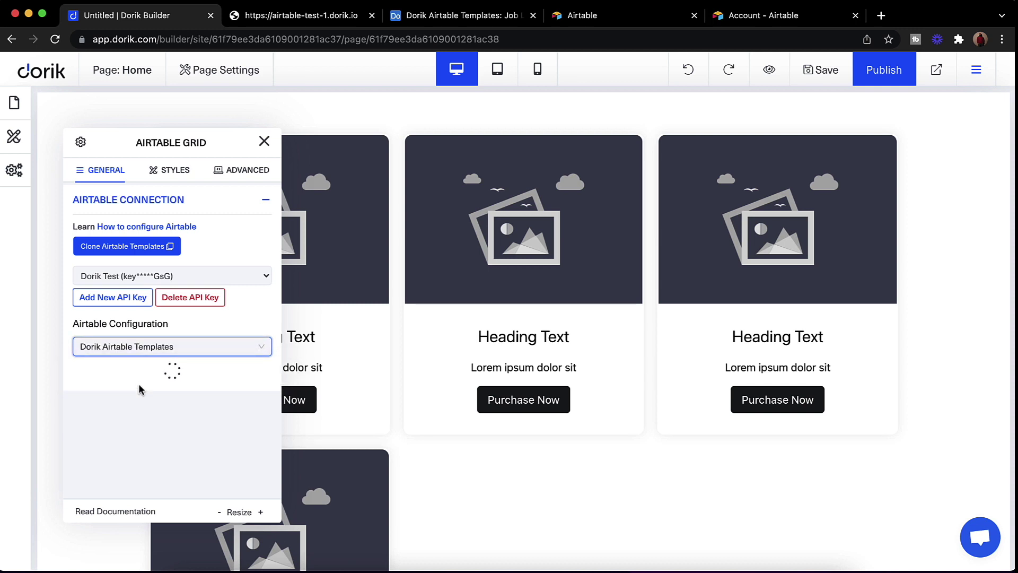
click(152, 381)
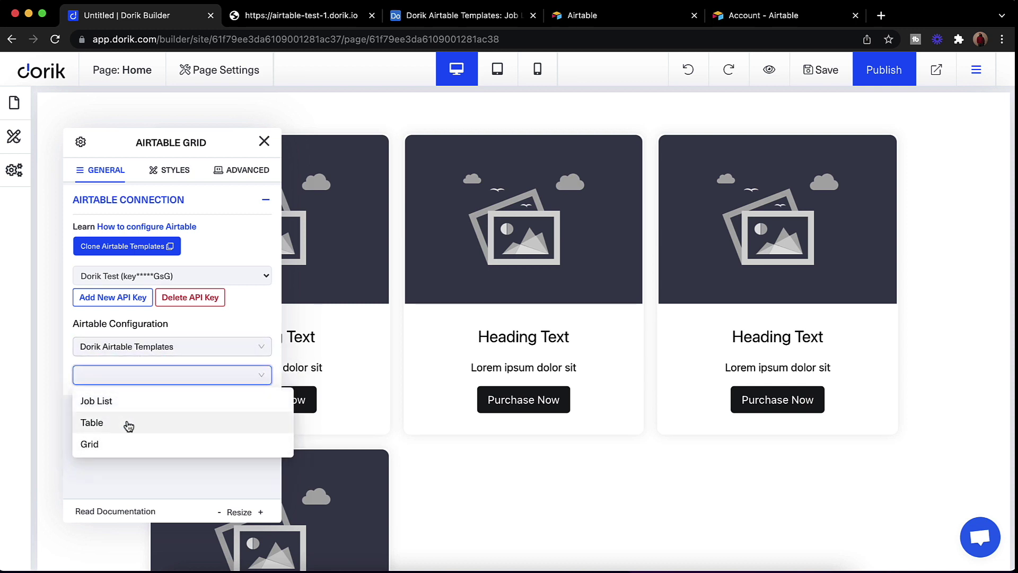
click(113, 446)
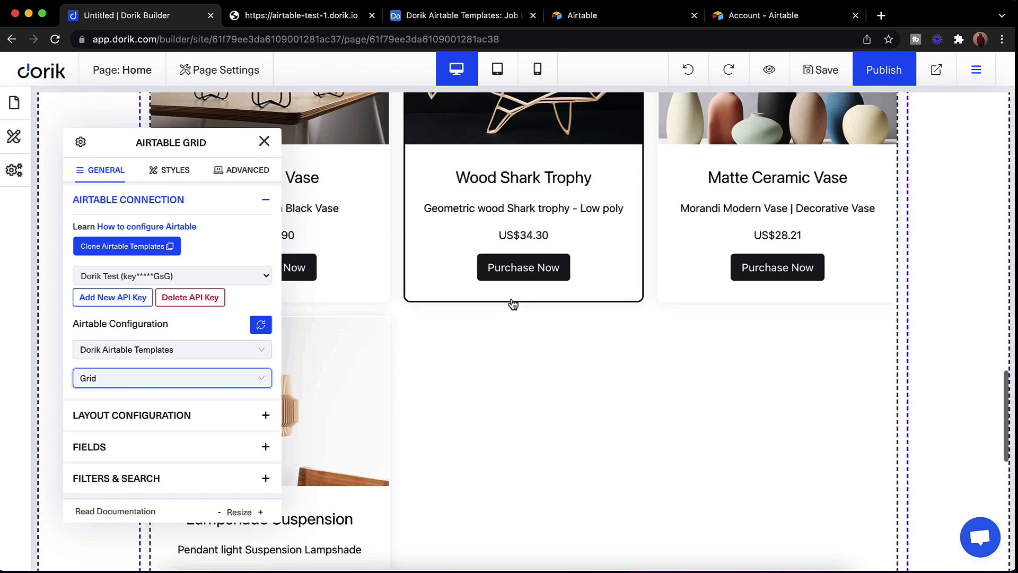
Set the grid's items per load to 6 in its layout configuration and look over the product cards.
scroll(577, 302, down, 3)
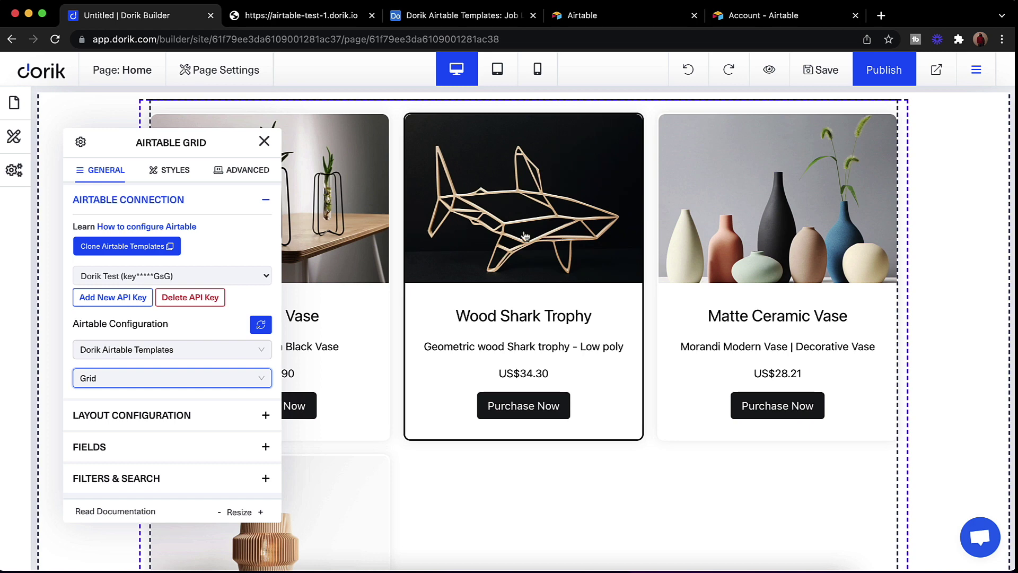
scroll(167, 289, down, 3)
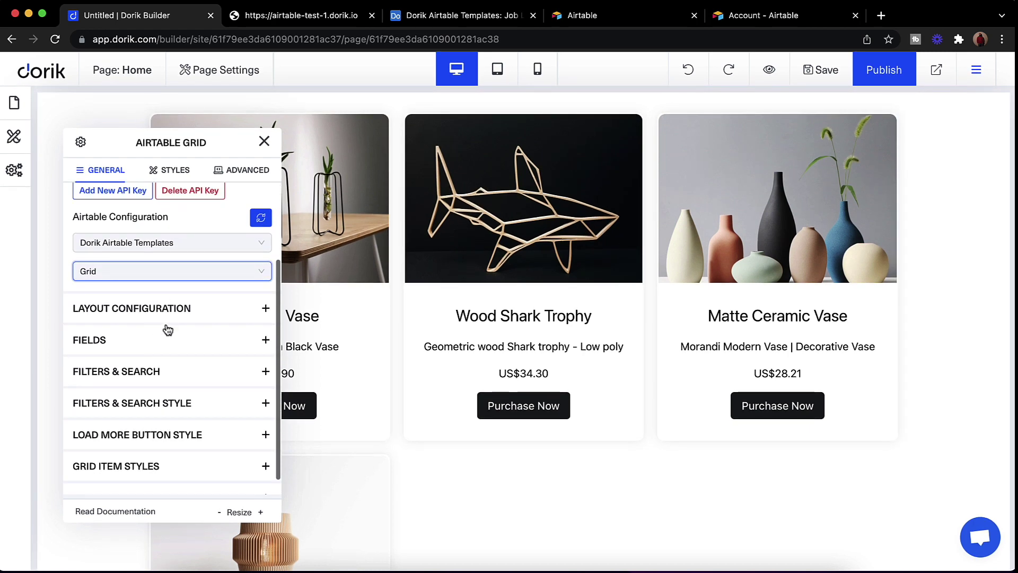
click(169, 318)
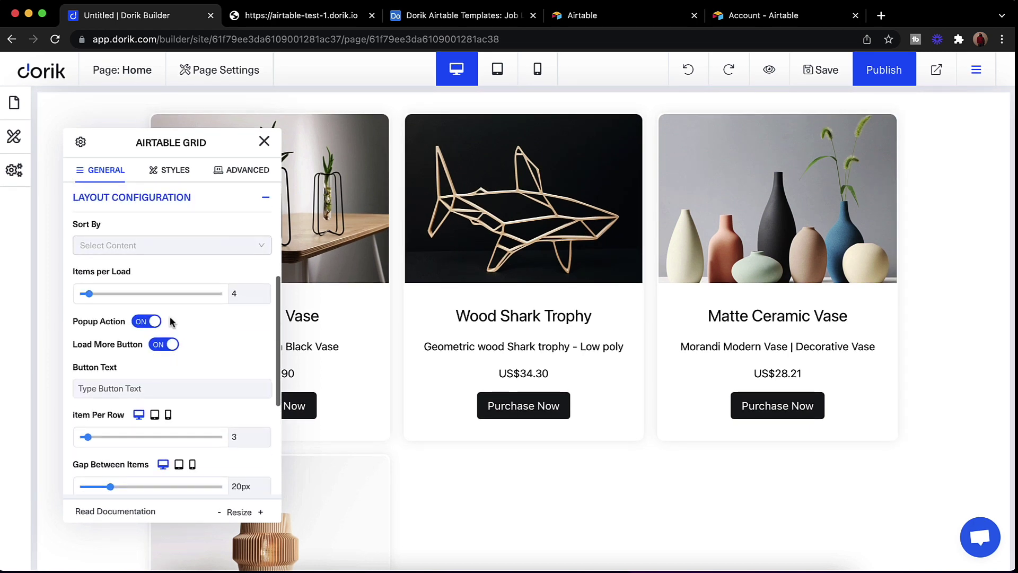
click(266, 291)
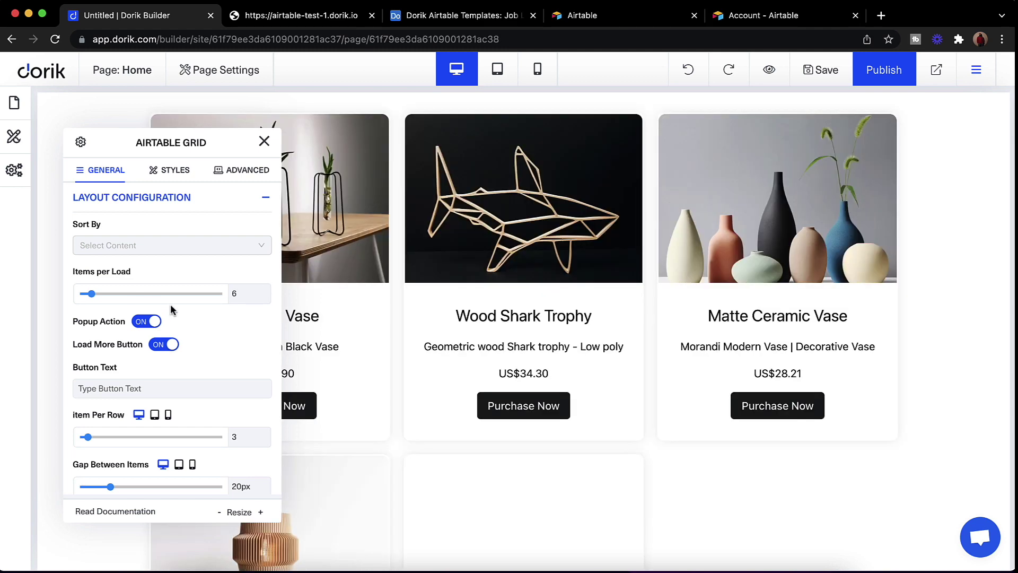
scroll(689, 390, down, 6)
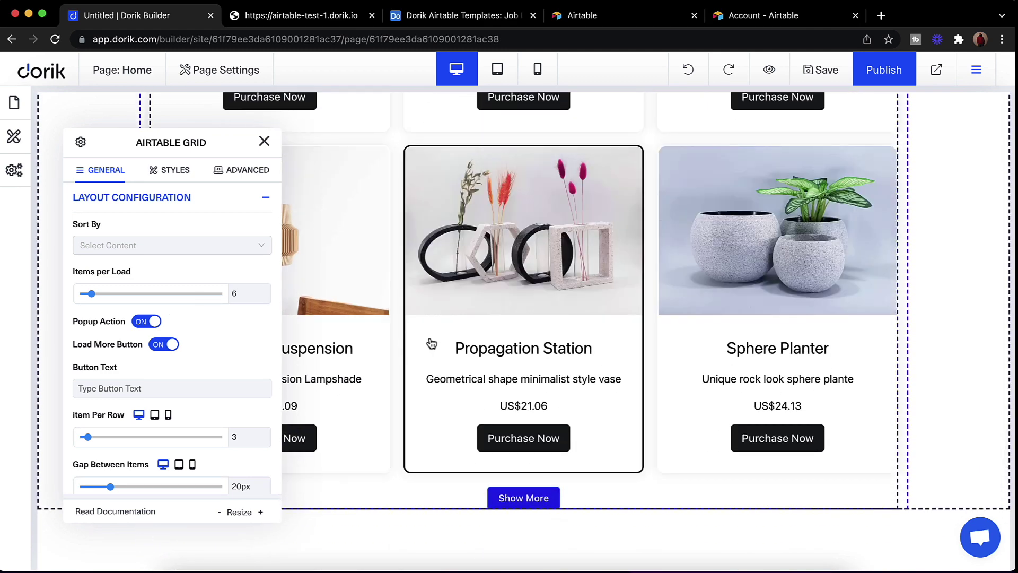
scroll(554, 318, up, 8)
scroll(554, 317, down, 6)
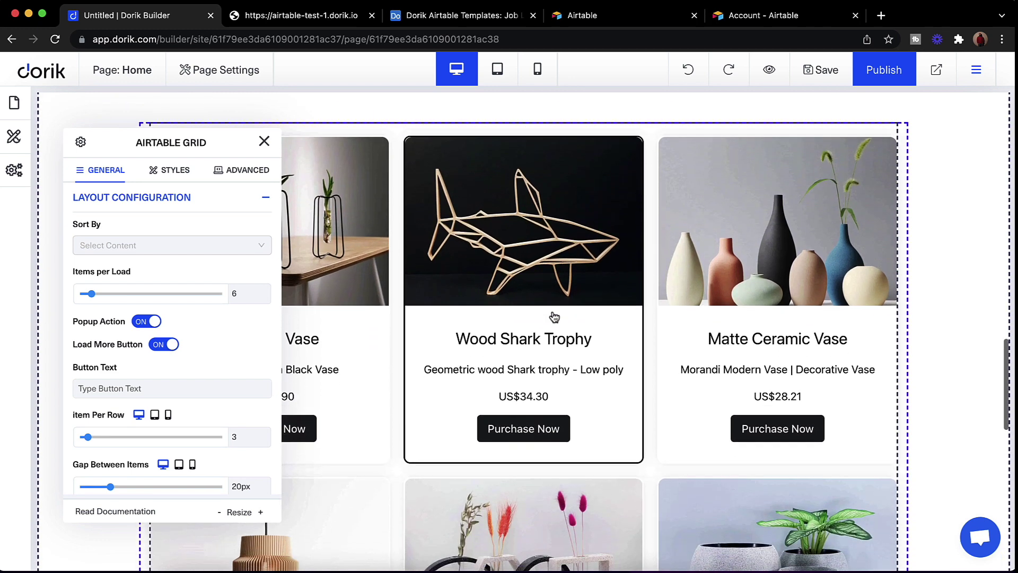
Examine the records in the Grid table of the Airtable base, and return to the Dorik builder.
click(433, 18)
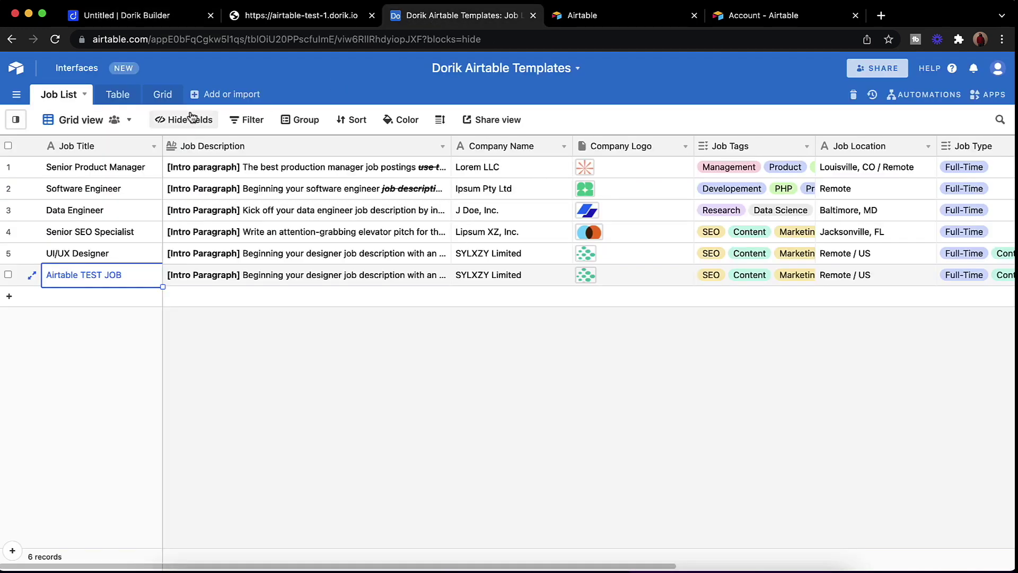
click(159, 95)
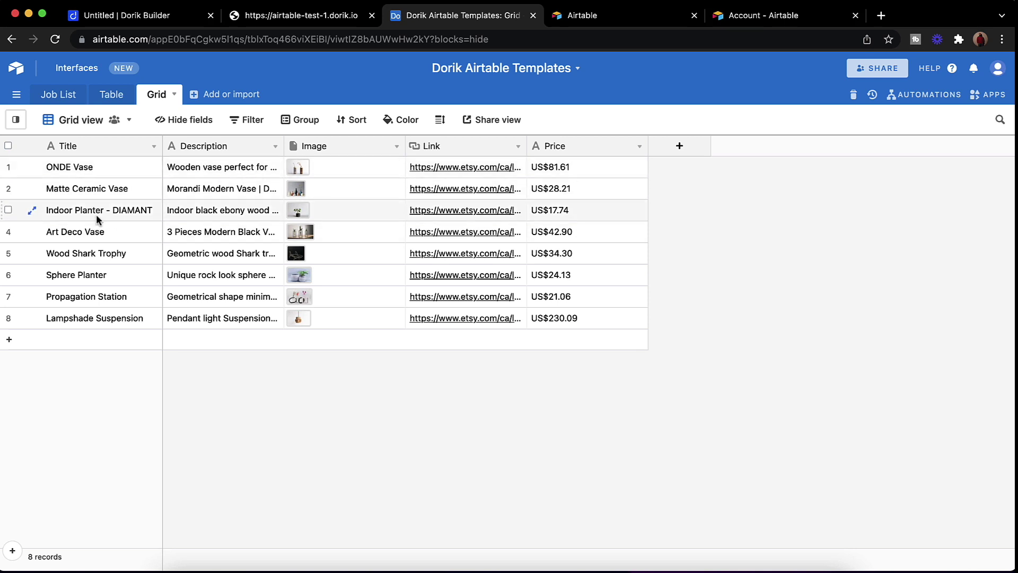
click(152, 15)
Look through the Airtable Grid's layout, Fields, and Filters & Search settings.
scroll(215, 282, down, 1)
scroll(214, 280, down, 4)
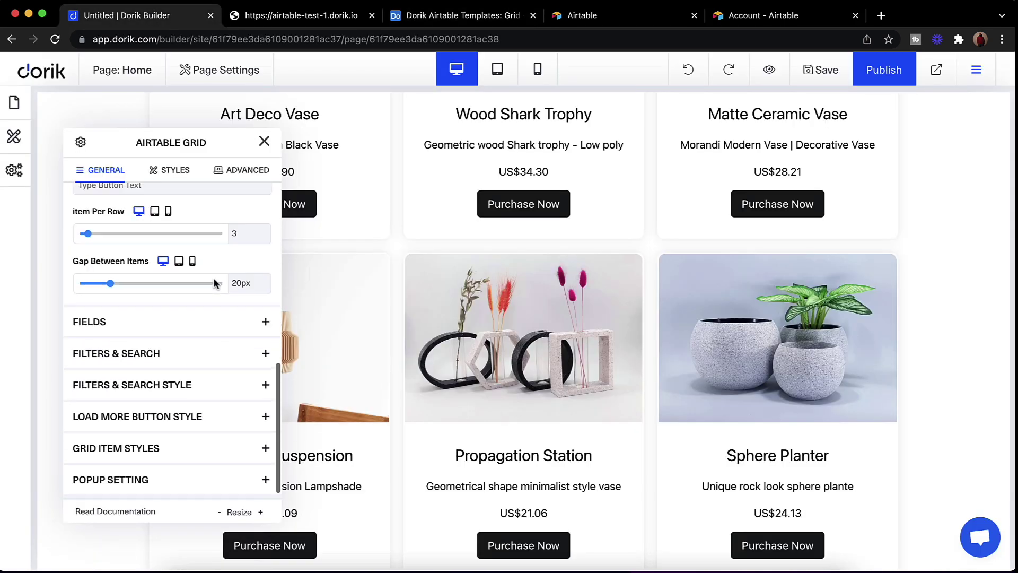
click(177, 327)
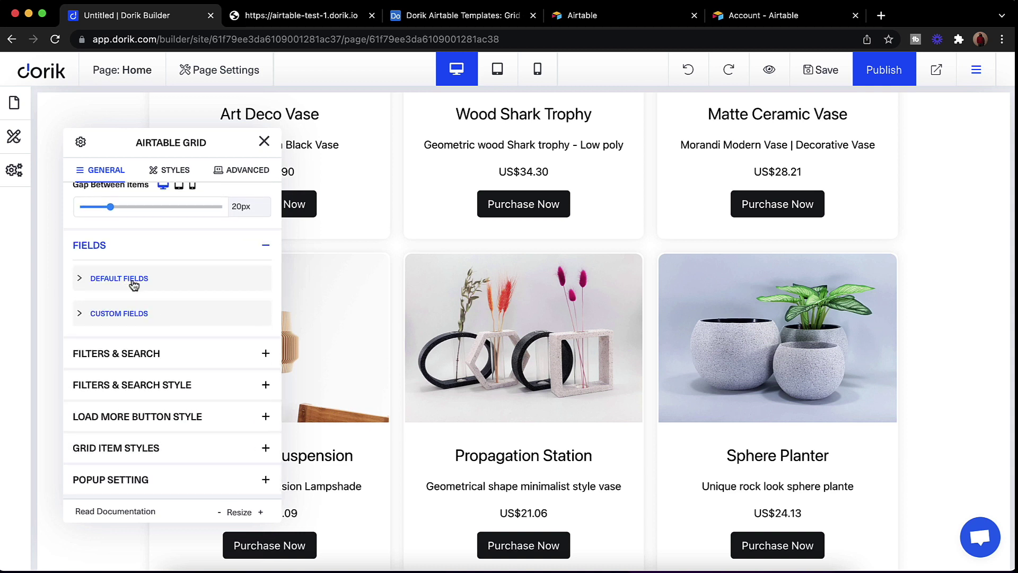
click(187, 363)
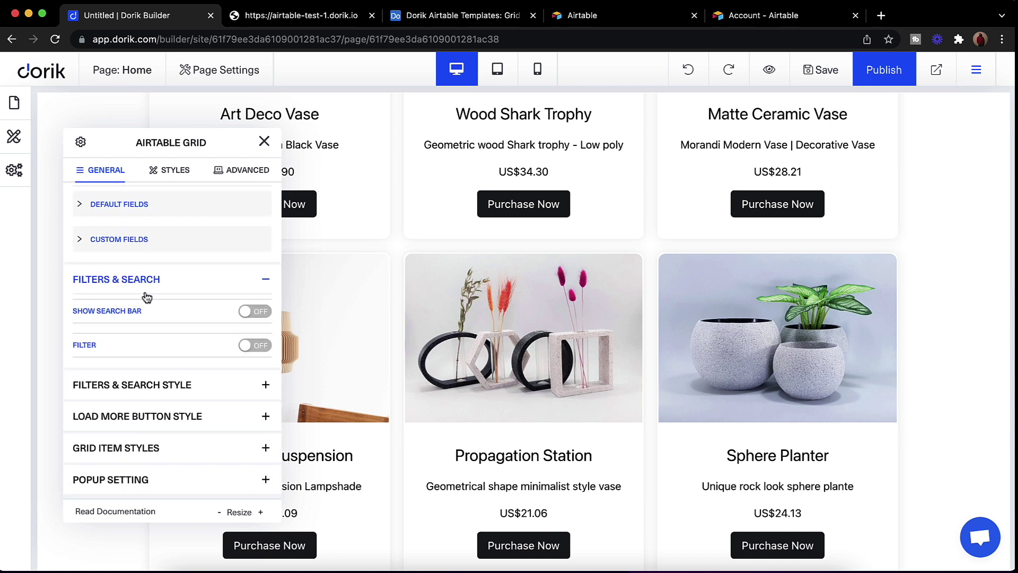
click(173, 289)
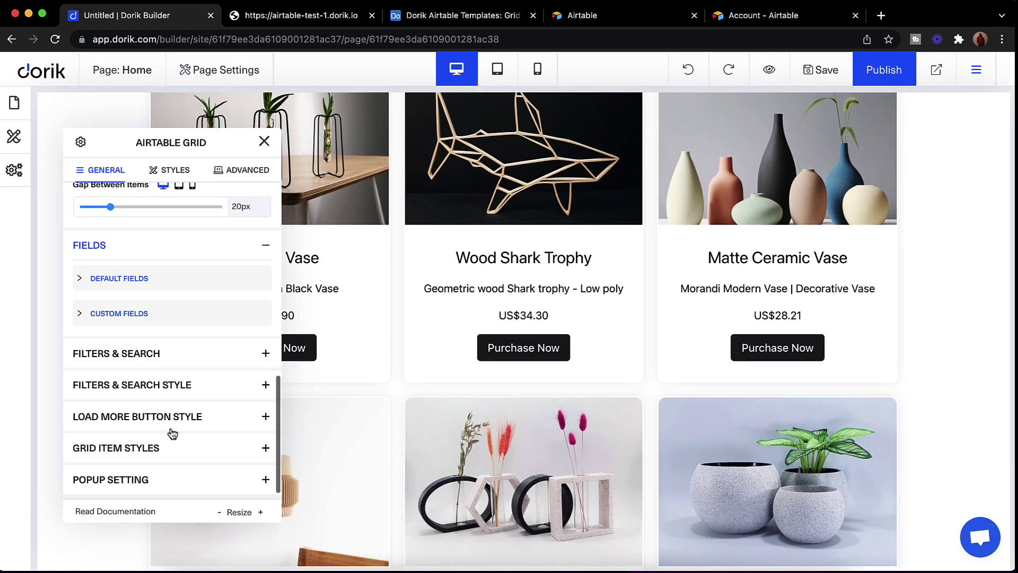
Look through the Grid Item Styles and Popup Setting options, and close the Airtable Grid settings.
click(191, 454)
scroll(132, 307, up, 1)
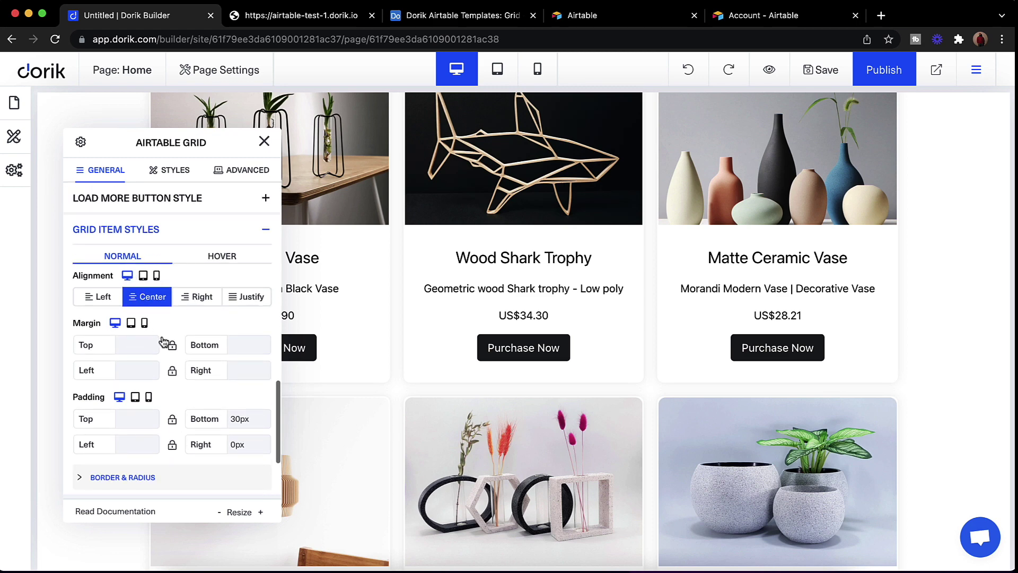
scroll(190, 366, down, 2)
scroll(166, 384, down, 2)
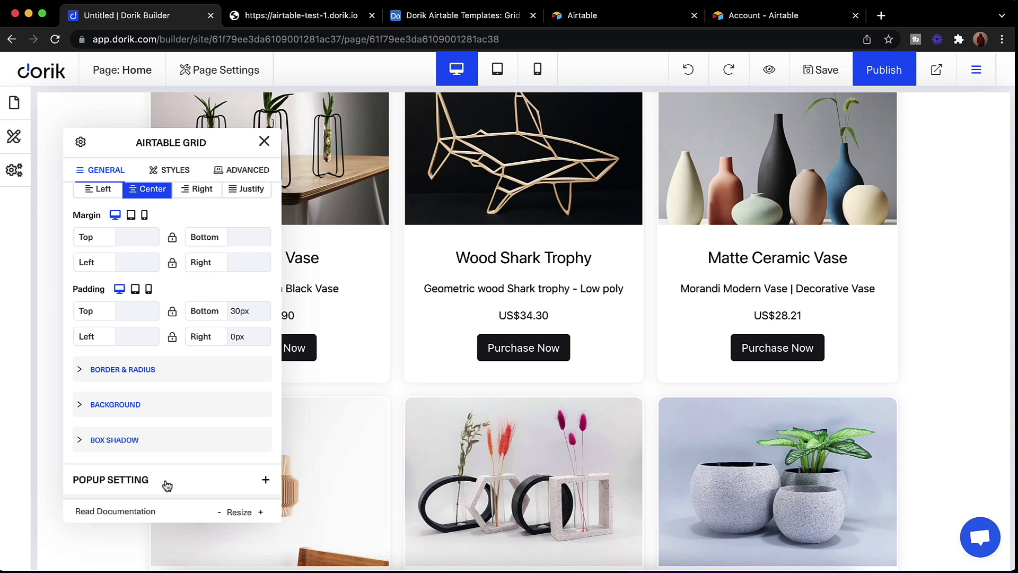
click(167, 483)
scroll(133, 445, down, 2)
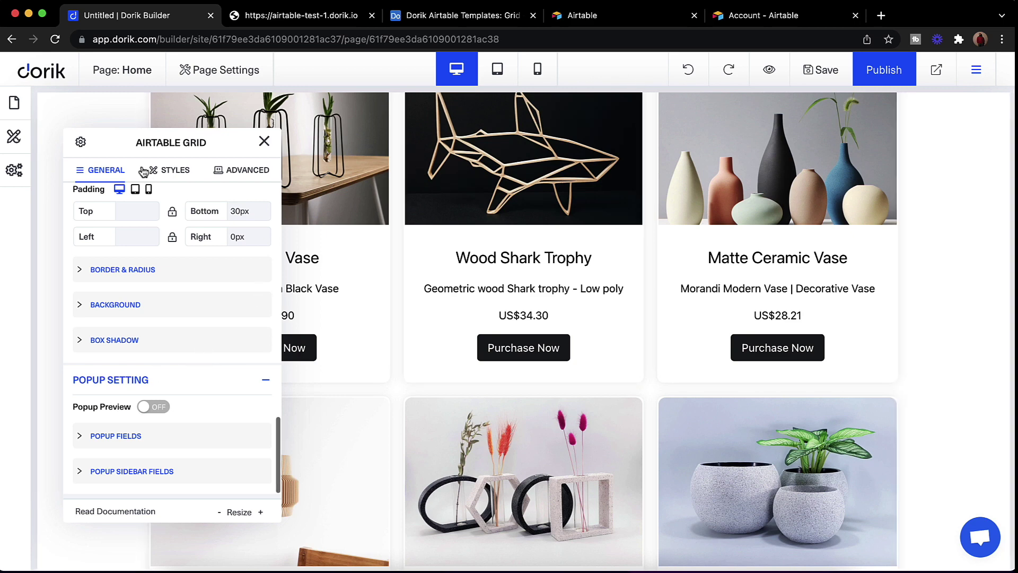
scroll(178, 221, up, 10)
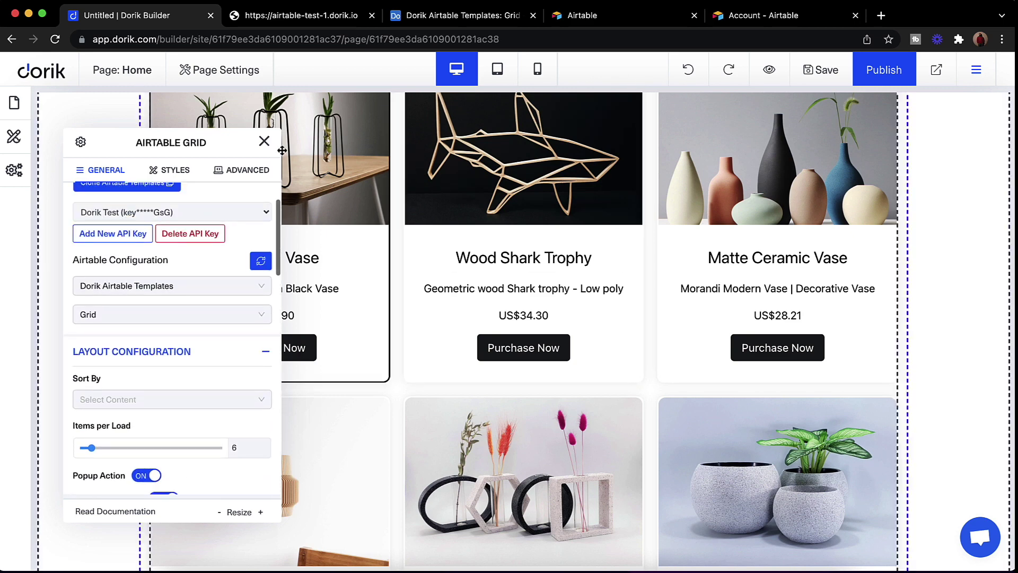
click(265, 143)
Add an Airtable Table element to the empty Table section.
scroll(407, 336, down, 12)
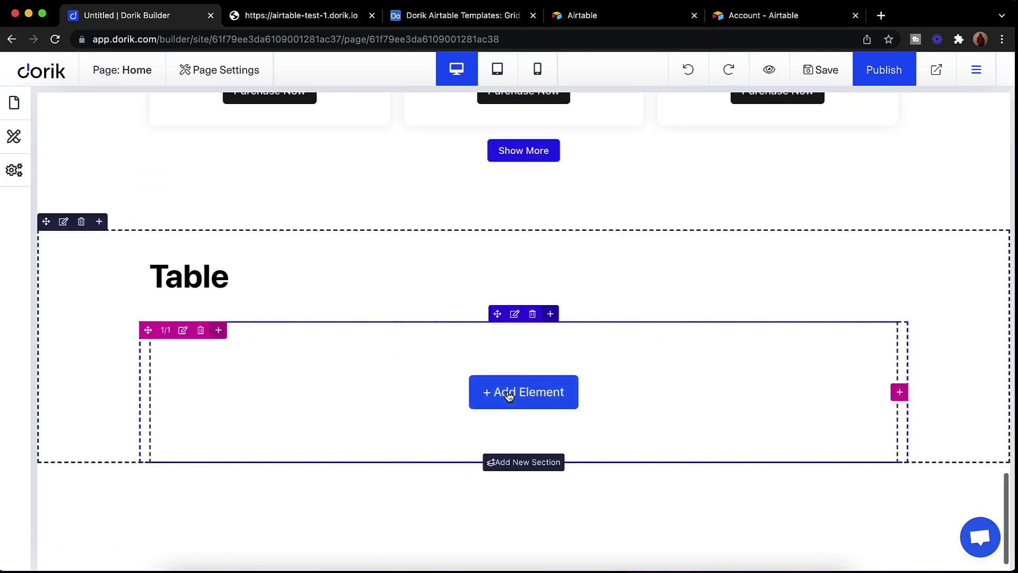
click(508, 390)
scroll(210, 286, down, 10)
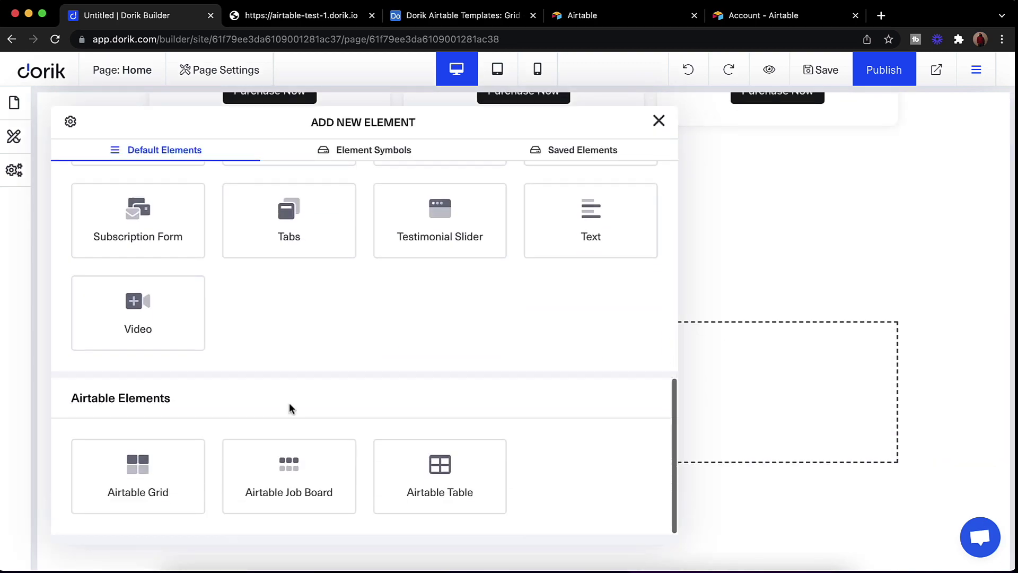
click(424, 472)
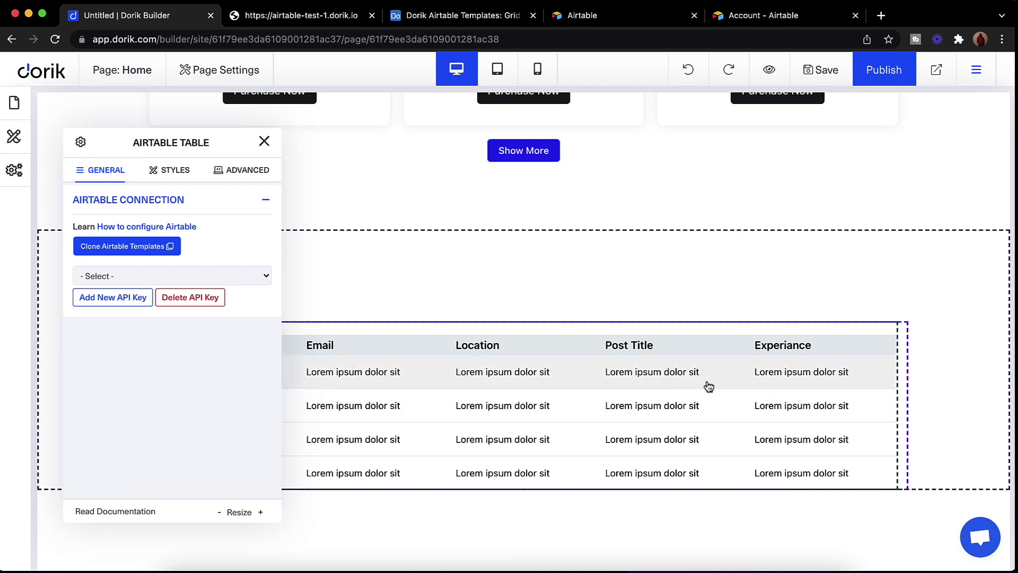
Connect the Airtable Table element to the Dorik Test API key, the Dorik Airtable Templates base and its Table table.
click(153, 272)
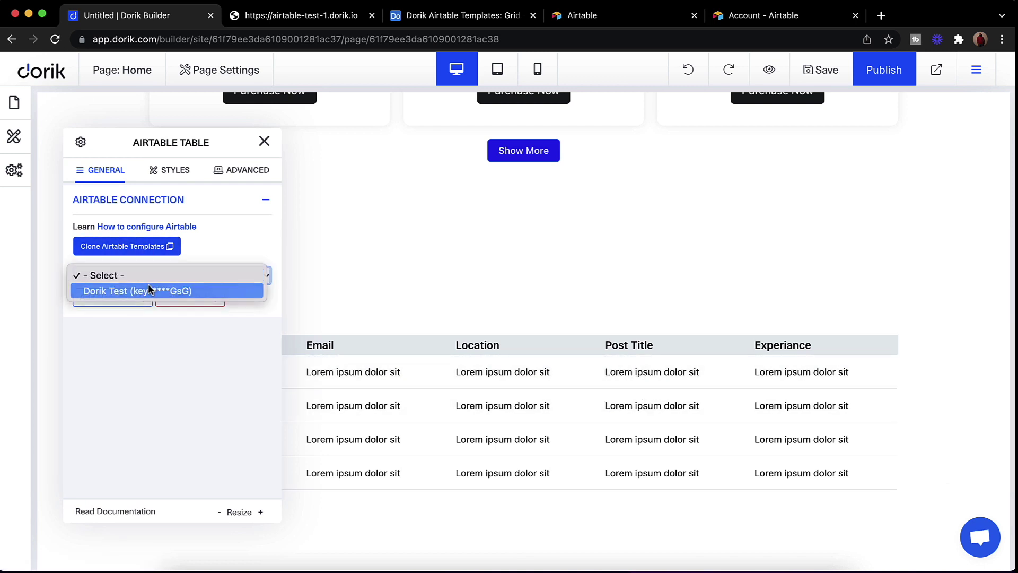
click(156, 290)
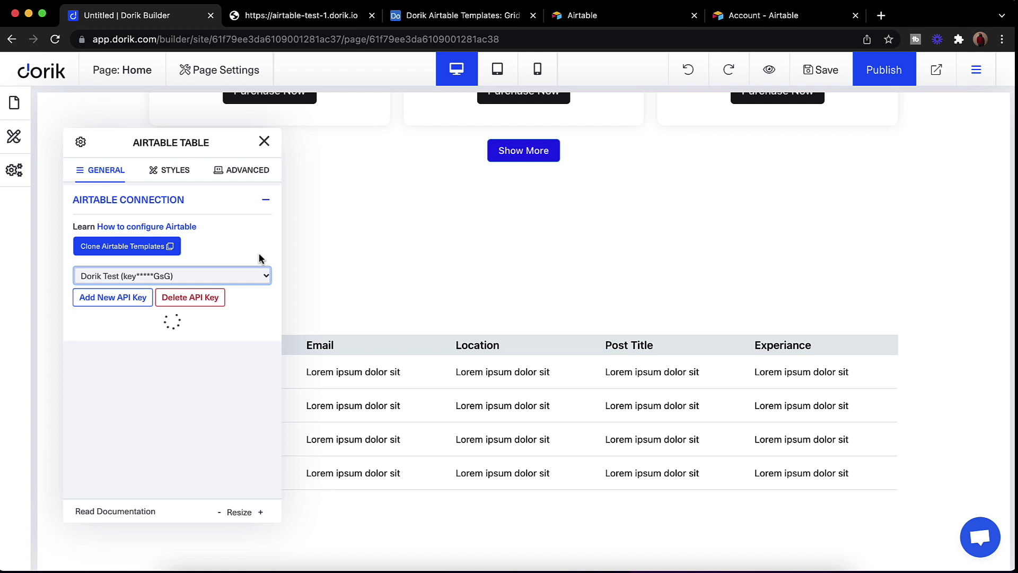
click(200, 347)
click(182, 373)
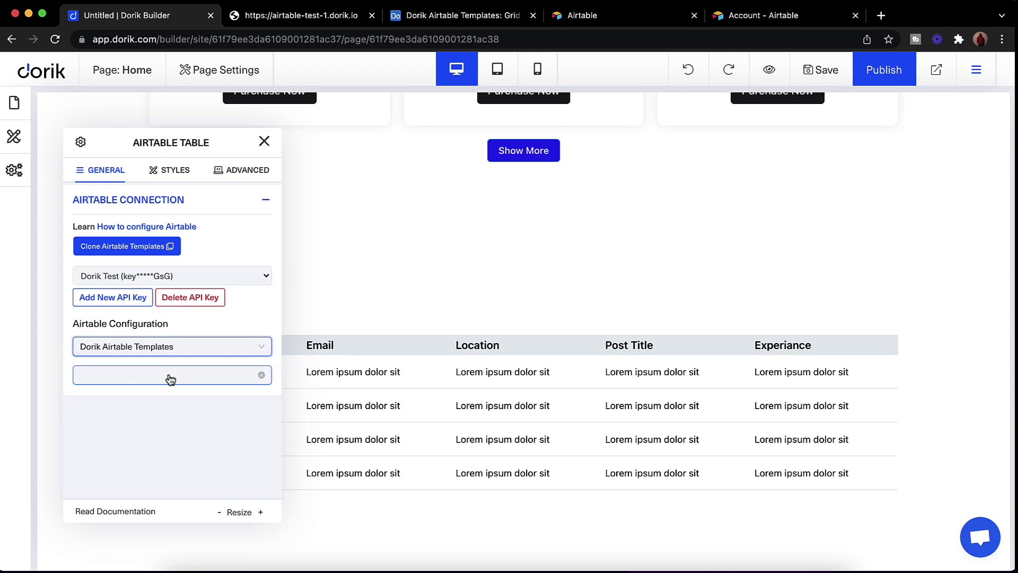
click(168, 377)
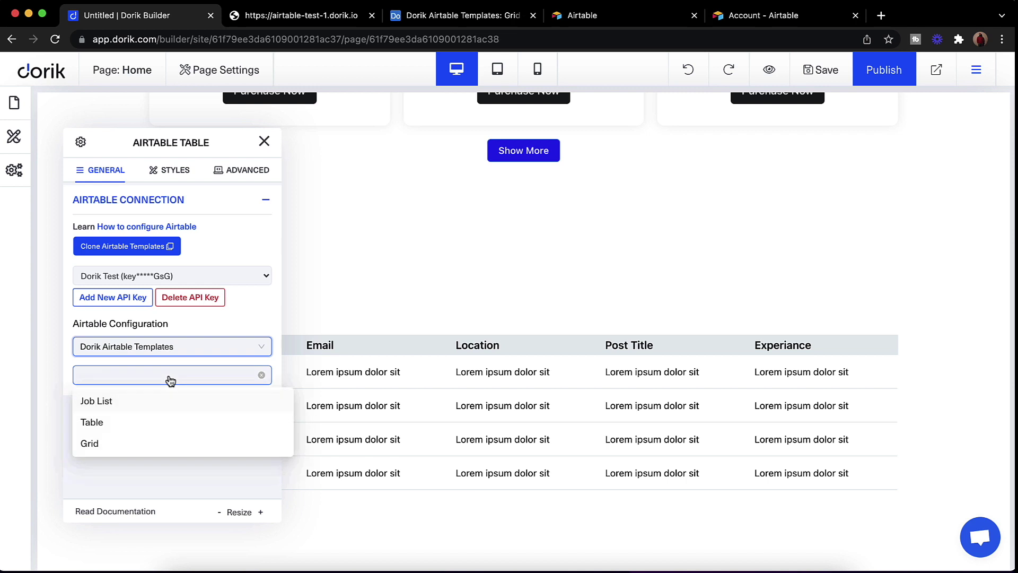
click(140, 424)
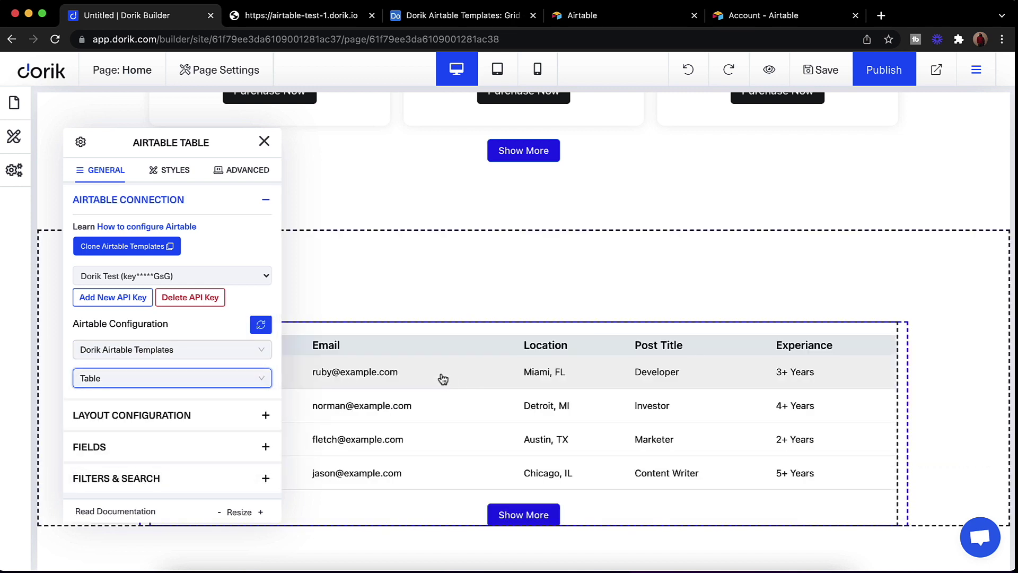
Compare the table element's rows with the records in the Airtable base's Table table, and return to the Dorik builder.
scroll(544, 395, down, 2)
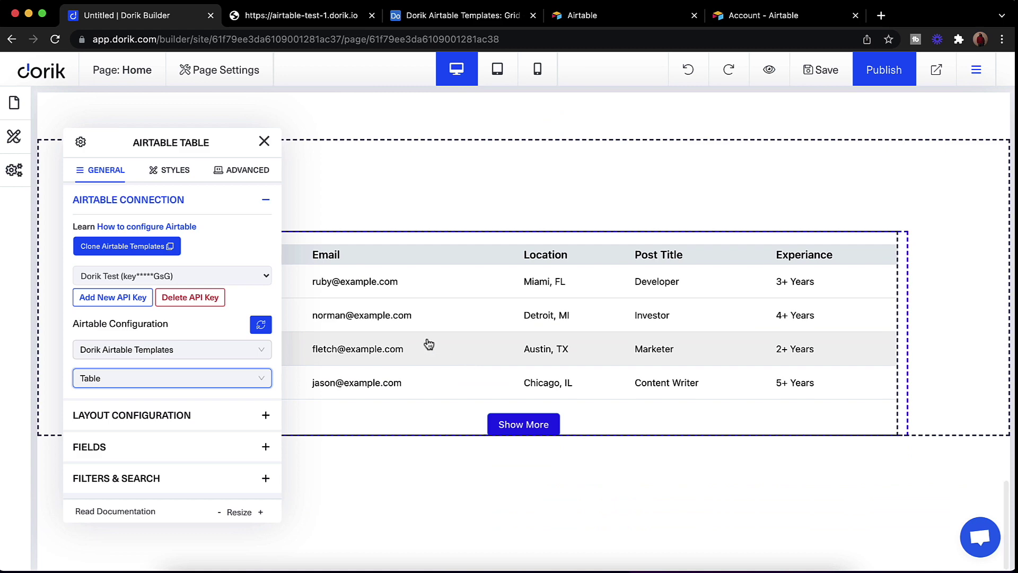
scroll(429, 342, up, 3)
scroll(443, 343, down, 3)
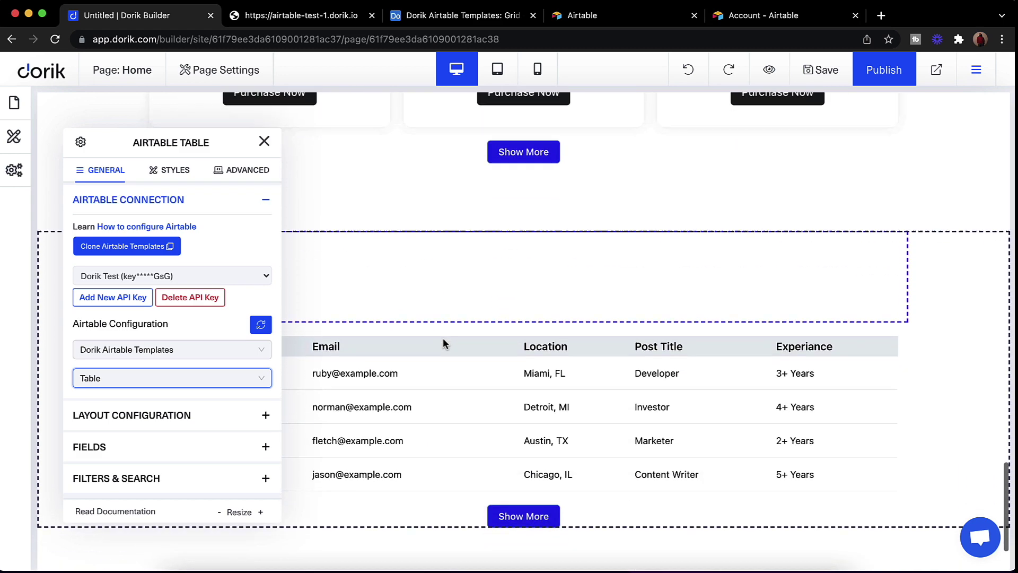
click(429, 15)
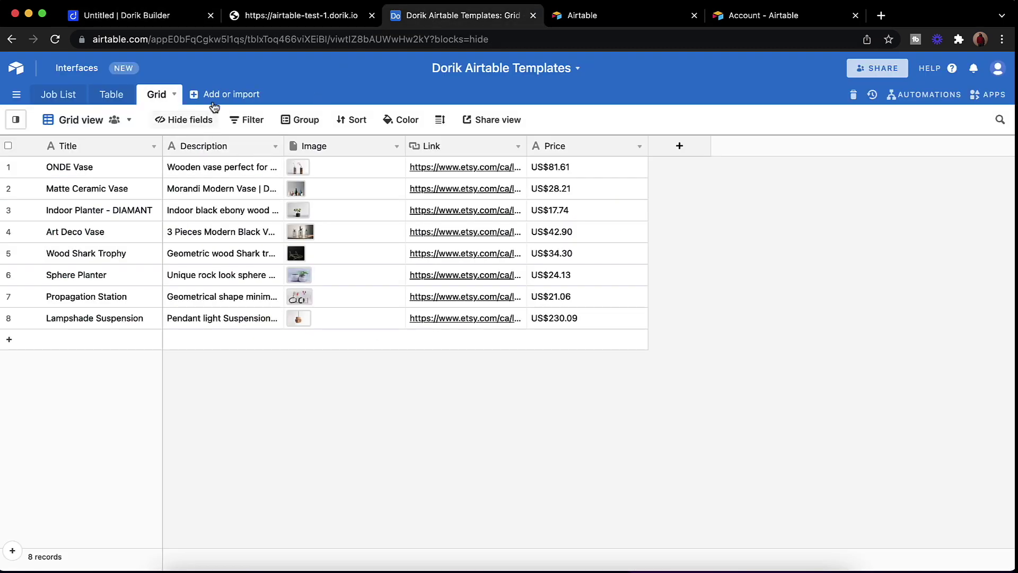
click(112, 94)
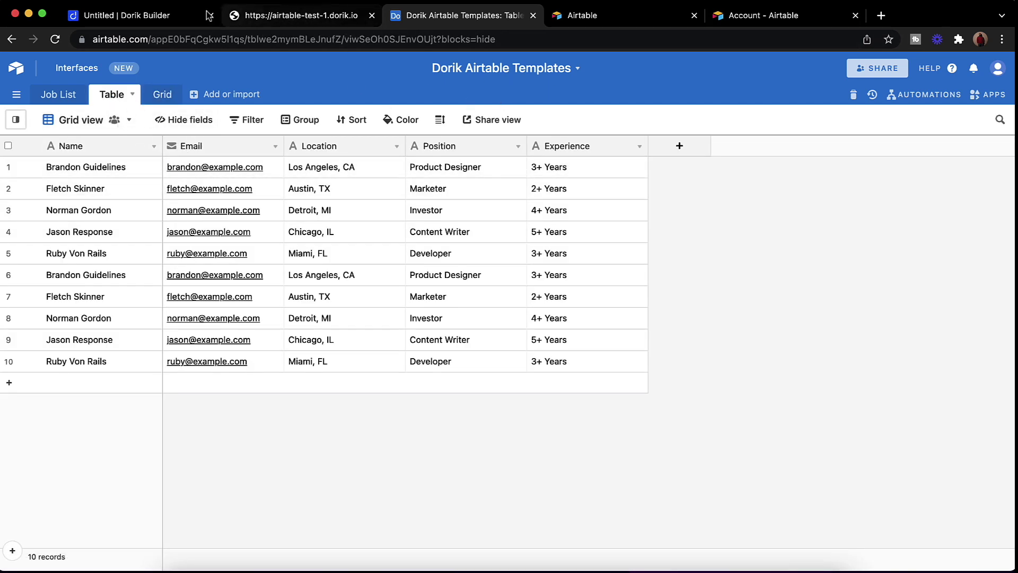
click(173, 15)
Close the Airtable Table settings, publish the page, and reload the live site.
click(264, 142)
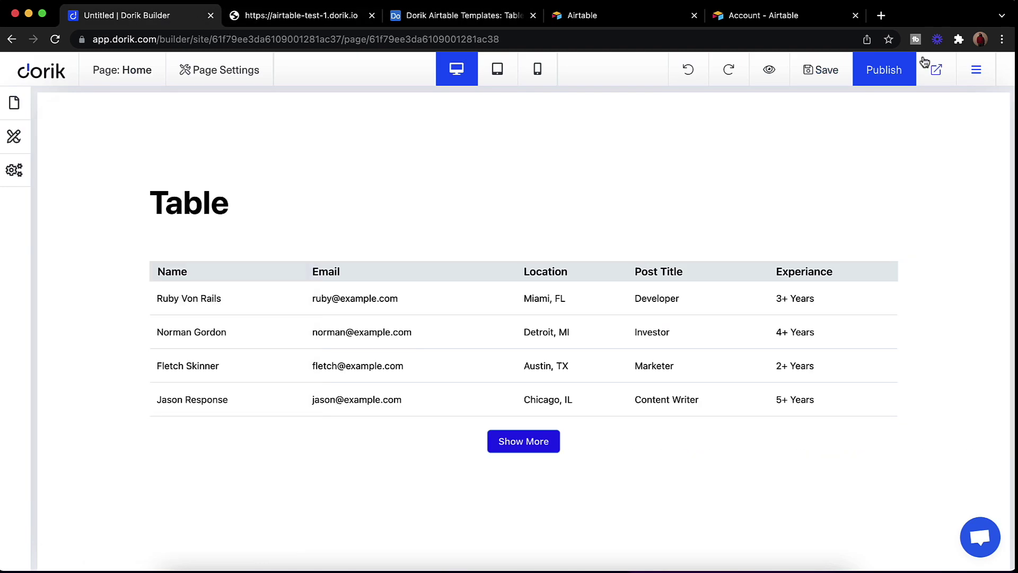
scroll(631, 165, up, 4)
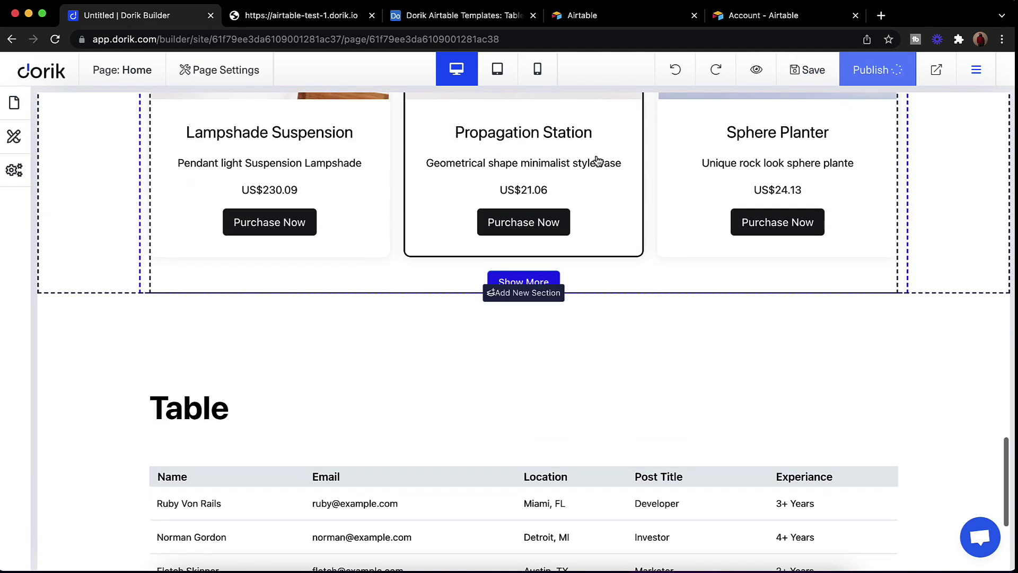
click(310, 19)
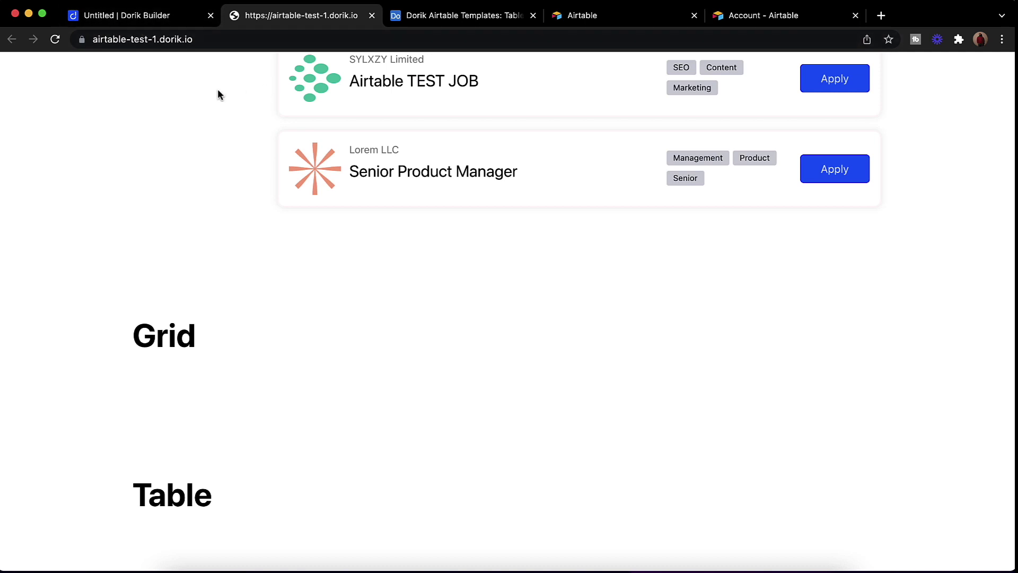
click(55, 39)
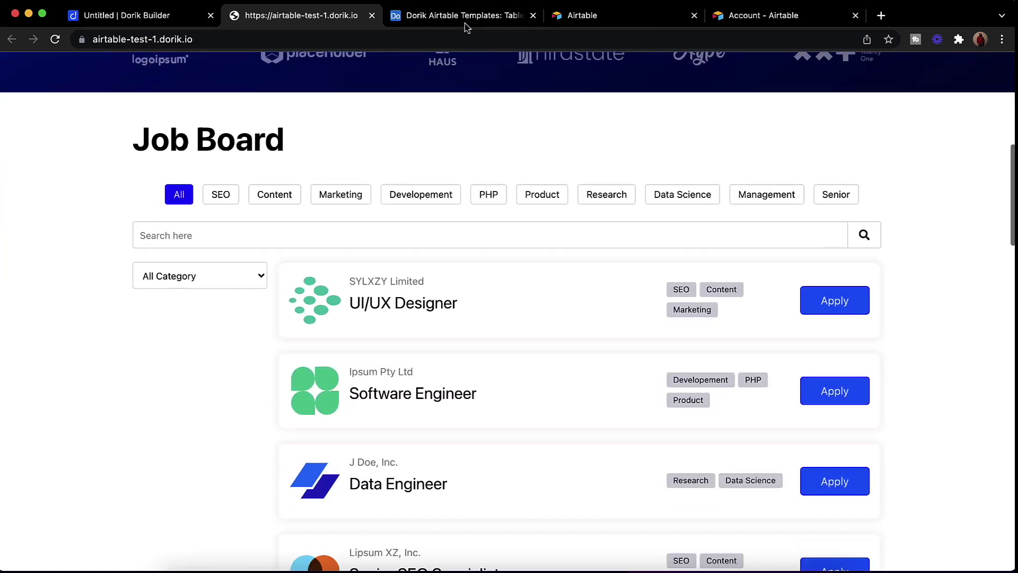
View the Table records in Airtable, and look through the job board and grid on the live site.
click(462, 16)
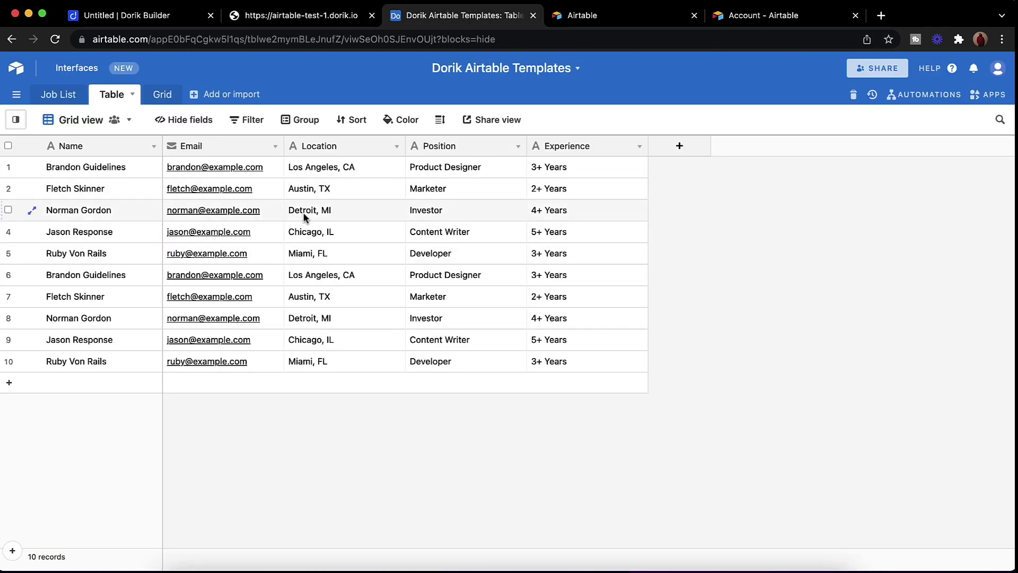
click(328, 6)
scroll(432, 311, down, 12)
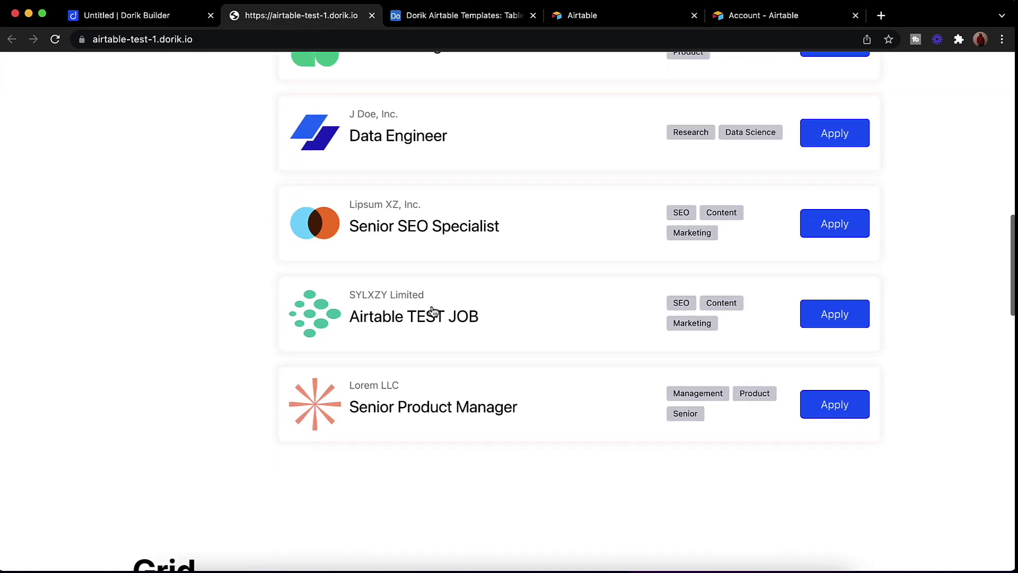
scroll(434, 311, down, 5)
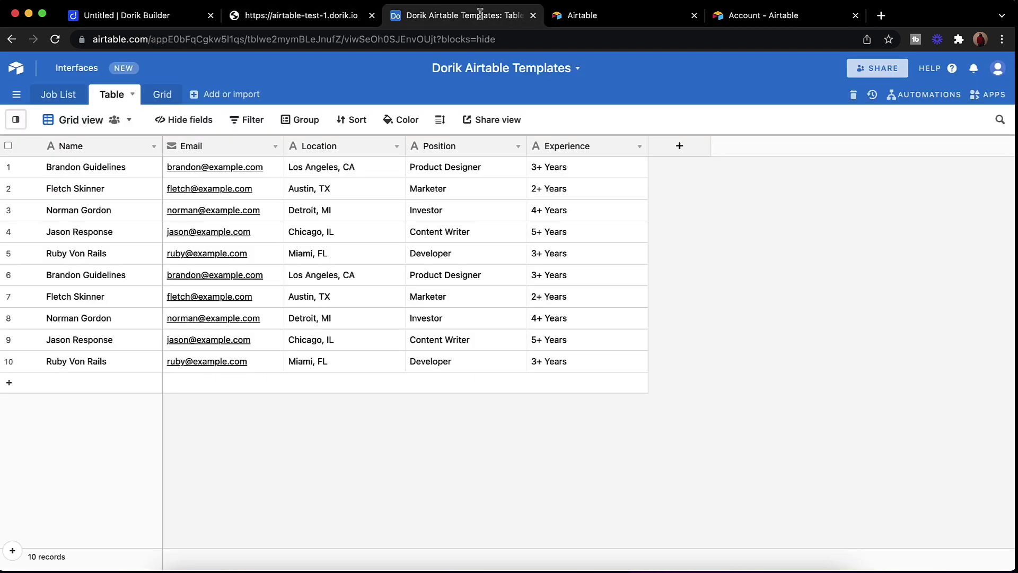
Rename the "Art Deco Vase" record in the Airtable base's Grid table as "Art Deco Vase Plus".
click(480, 16)
click(154, 98)
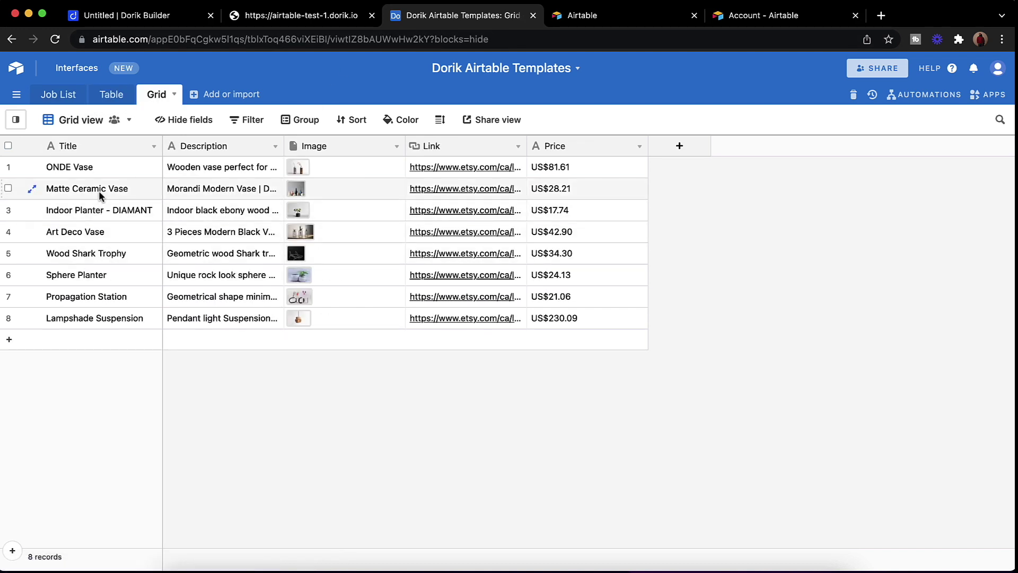
double_click(109, 232)
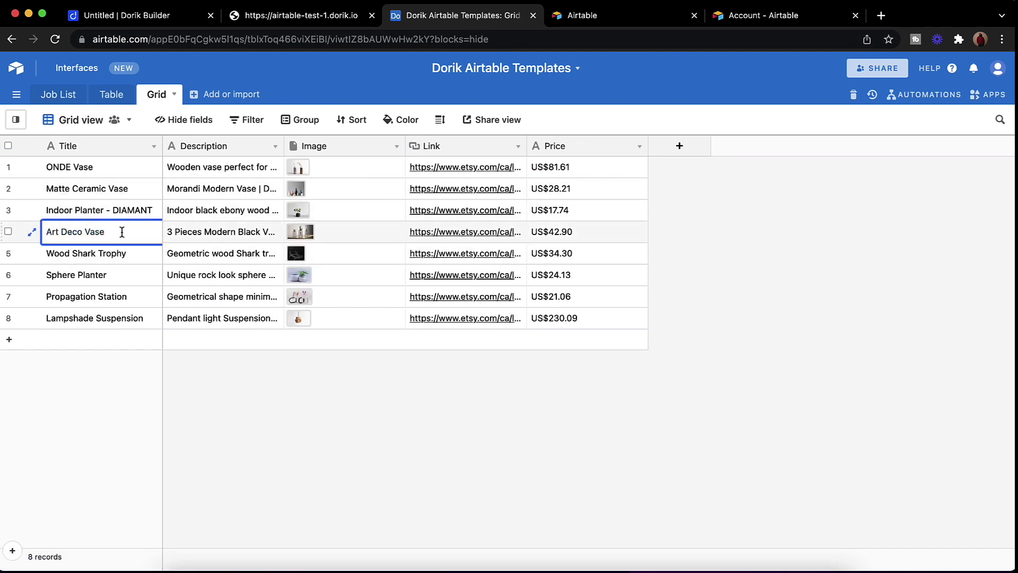
text(Plus)
click(280, 411)
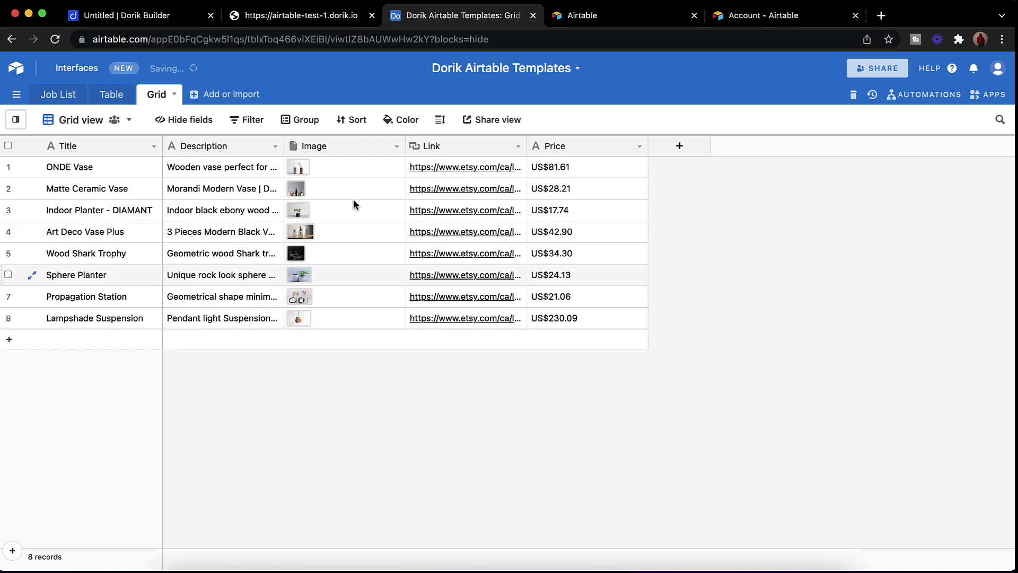
Reload the live site to check the renamed vase in the grid, and return to the Dorik builder.
click(312, 16)
key(super+r)
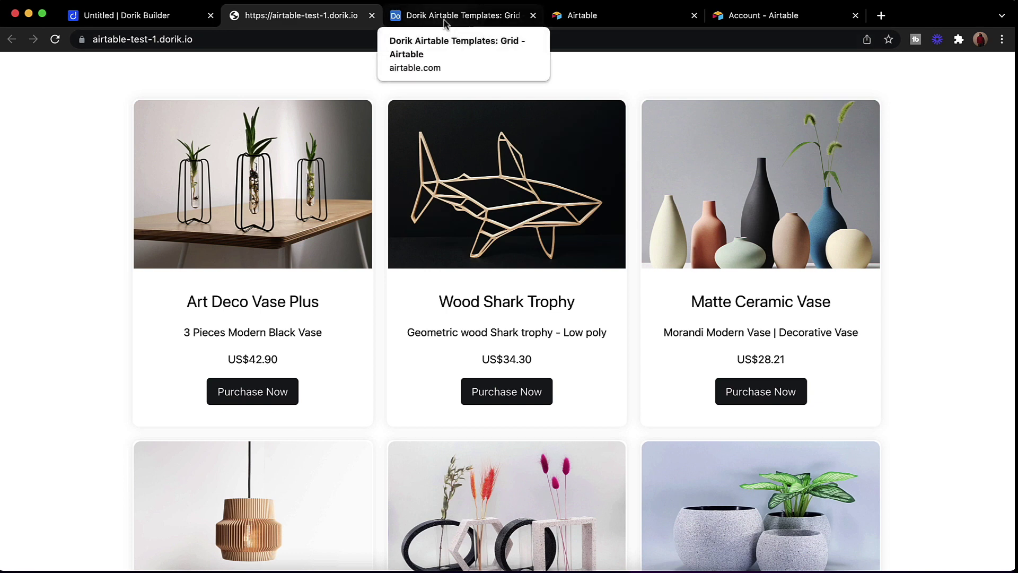
click(139, 19)
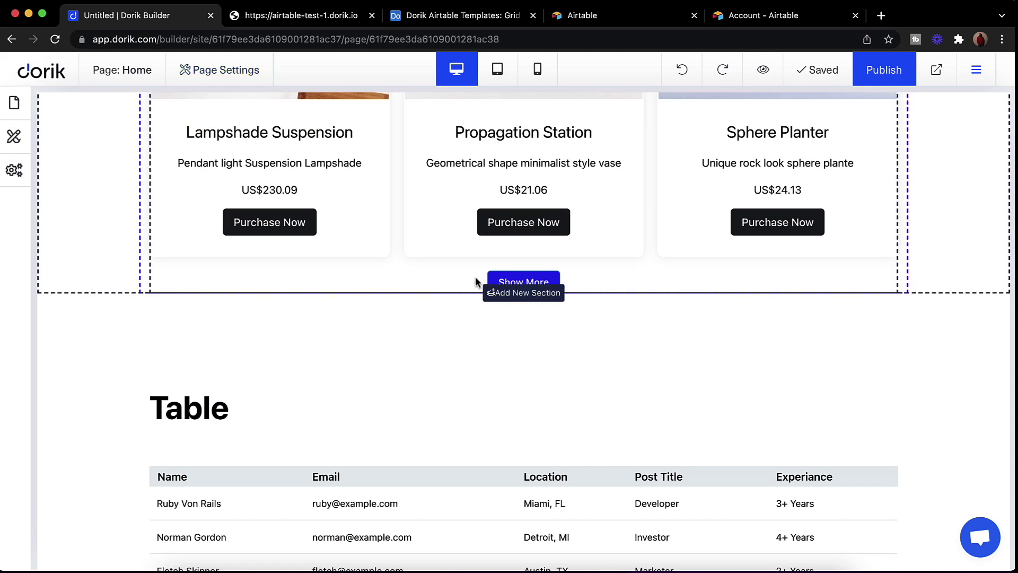
Look through the whole page in the builder, from the hero section through the Job Board, Grid and Table sections.
scroll(410, 252, up, 8)
scroll(410, 252, up, 9)
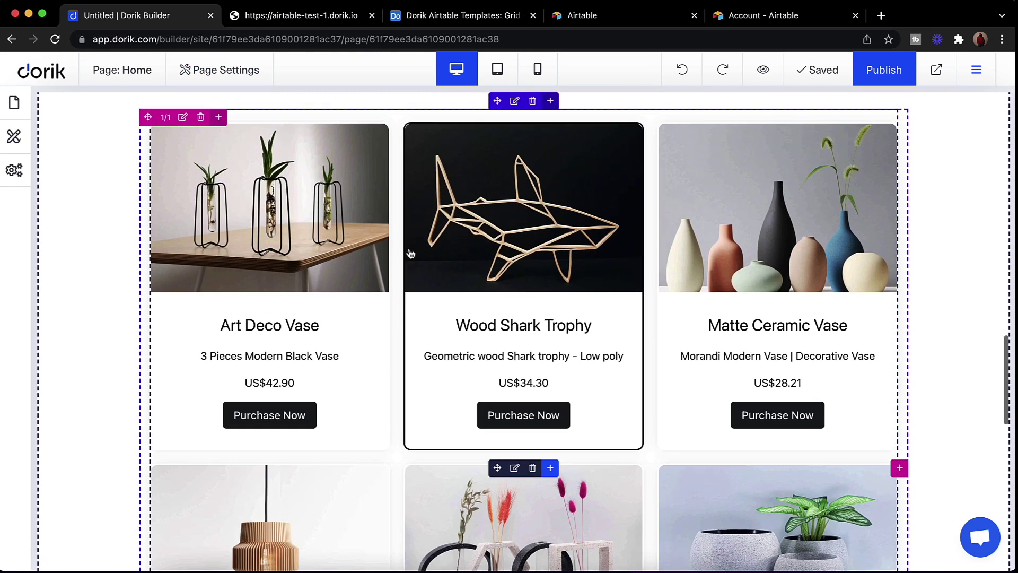
scroll(373, 244, up, 8)
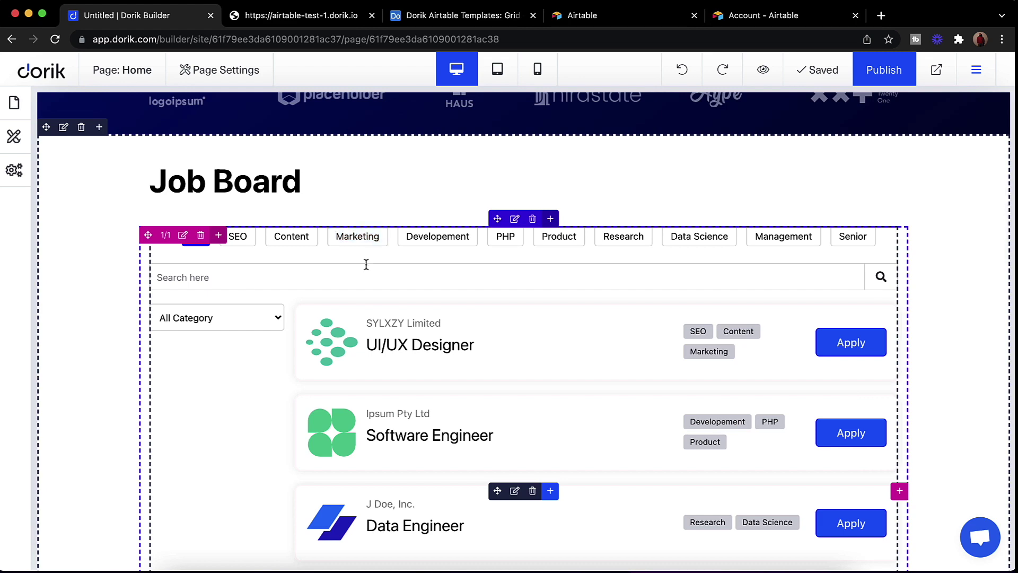
scroll(366, 264, up, 3)
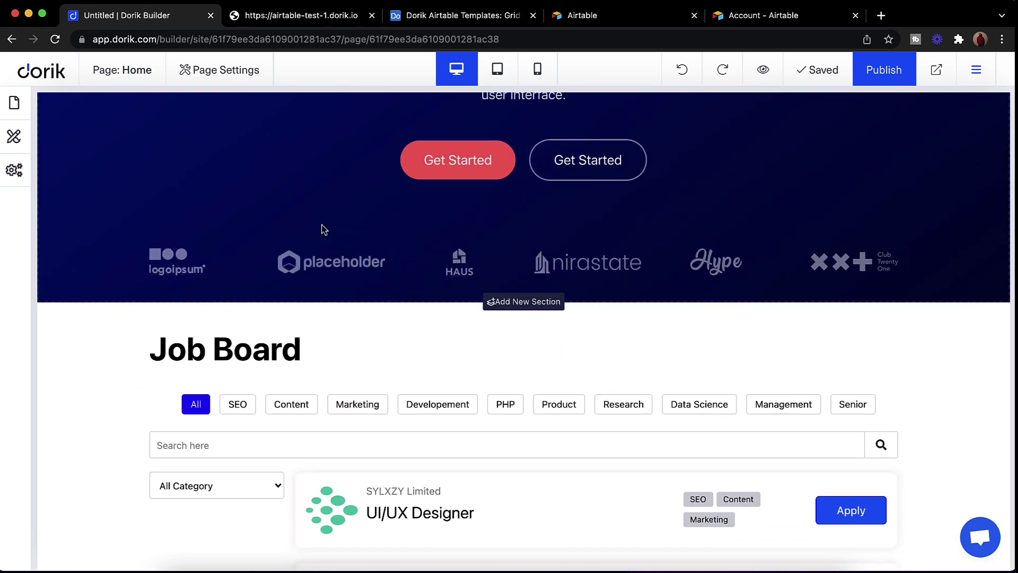
scroll(324, 229, up, 5)
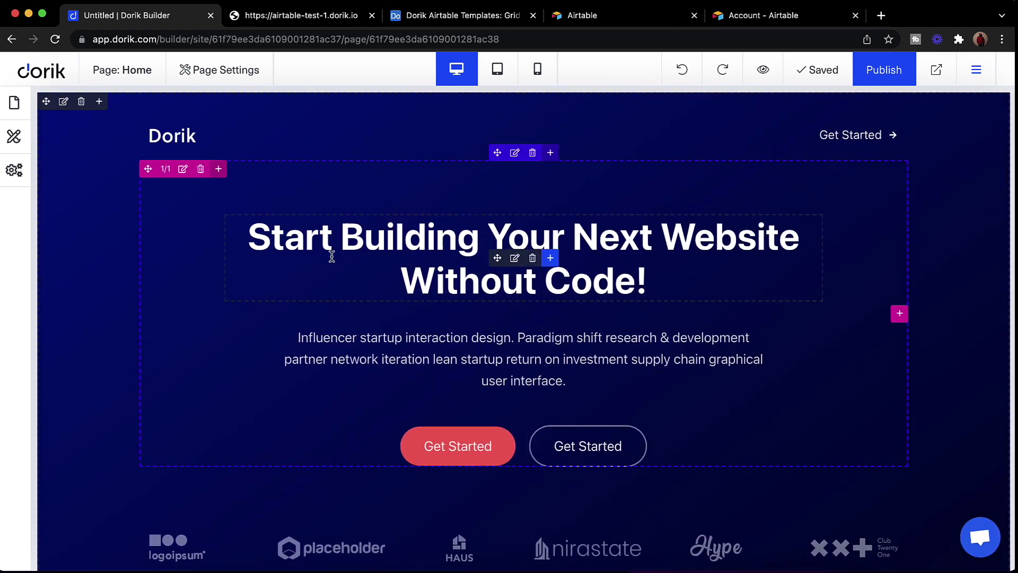
scroll(331, 257, down, 10)
scroll(130, 333, down, 10)
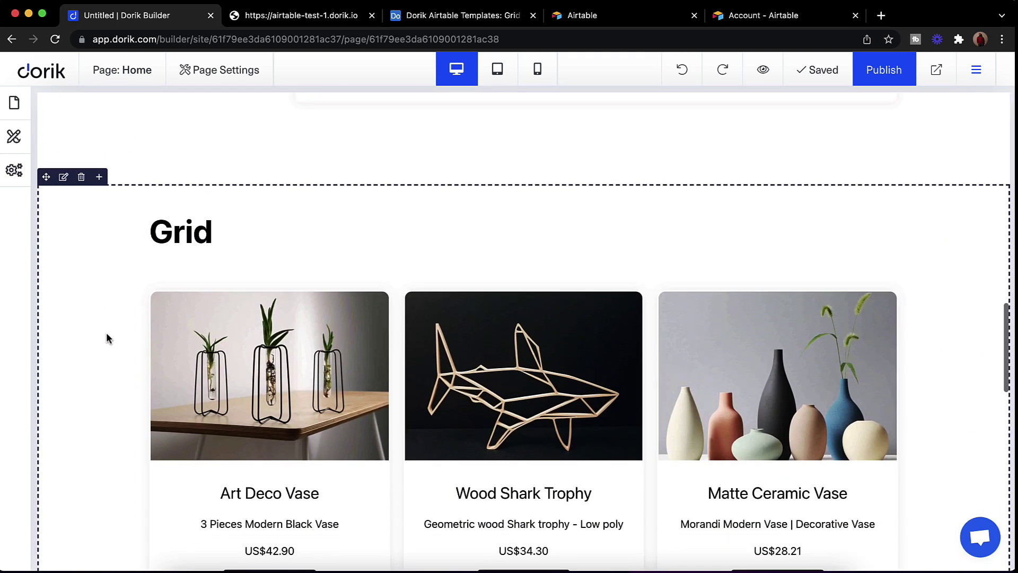
scroll(108, 338, down, 7)
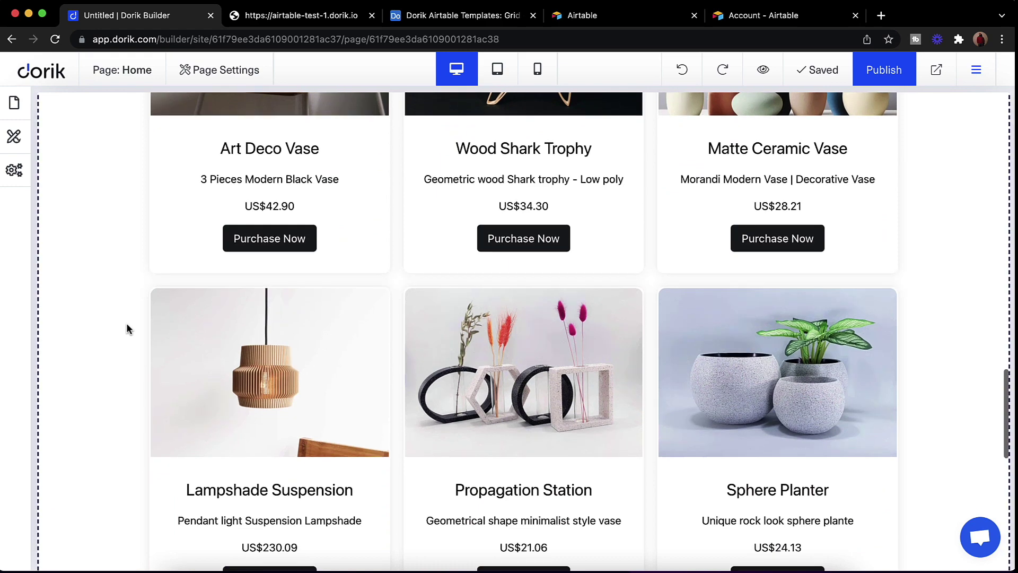
scroll(126, 325, down, 4)
scroll(127, 328, down, 6)
scroll(130, 320, down, 2)
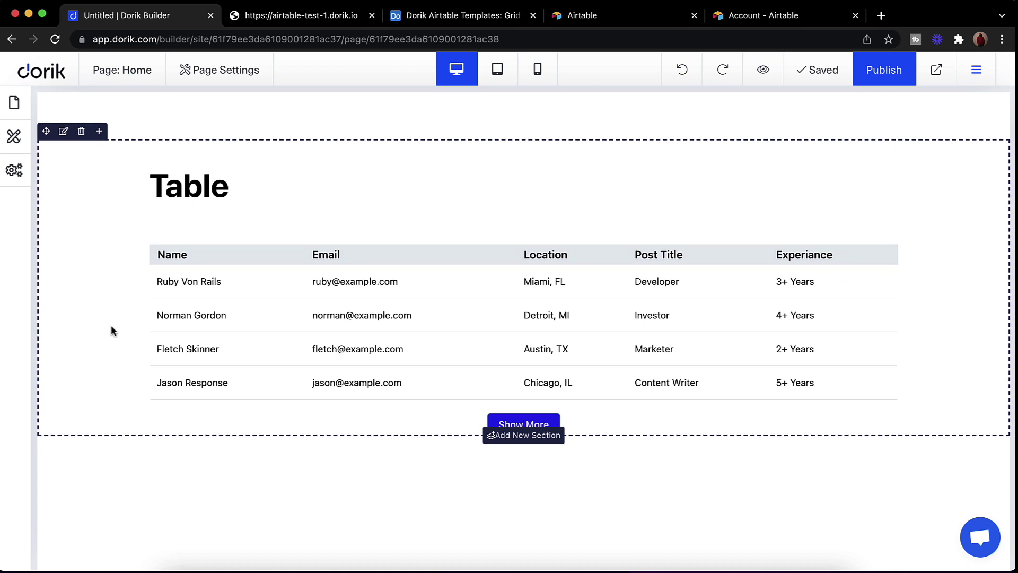